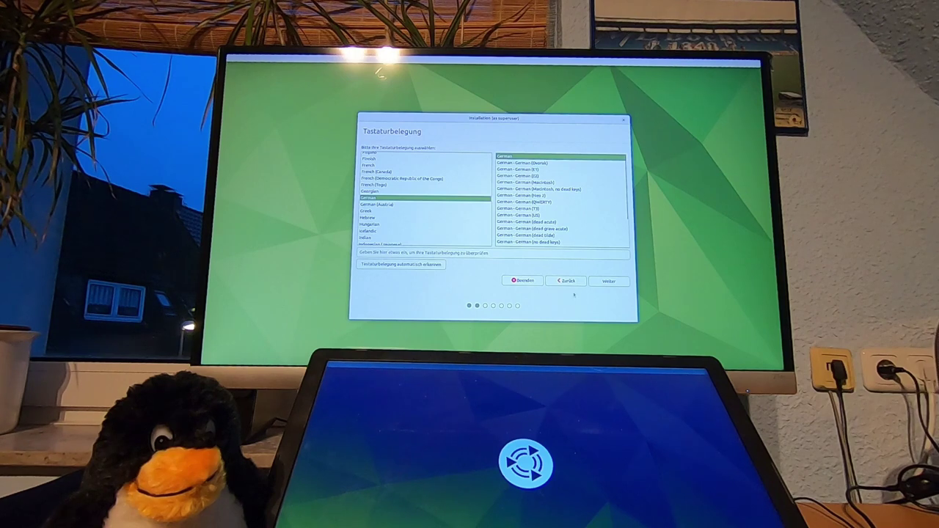
Pass the keyboard step and choose to connect to the Hugi-Funk wireless network
click(605, 279)
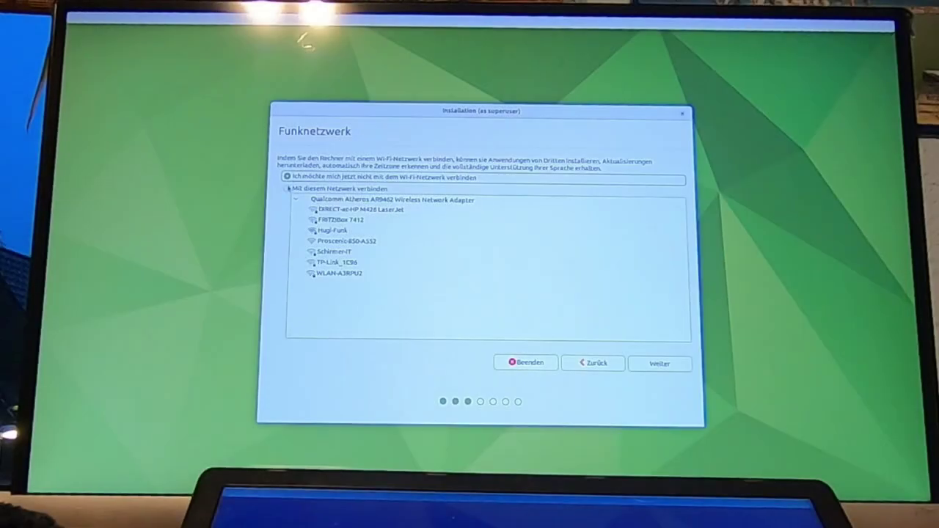
click(415, 181)
click(342, 232)
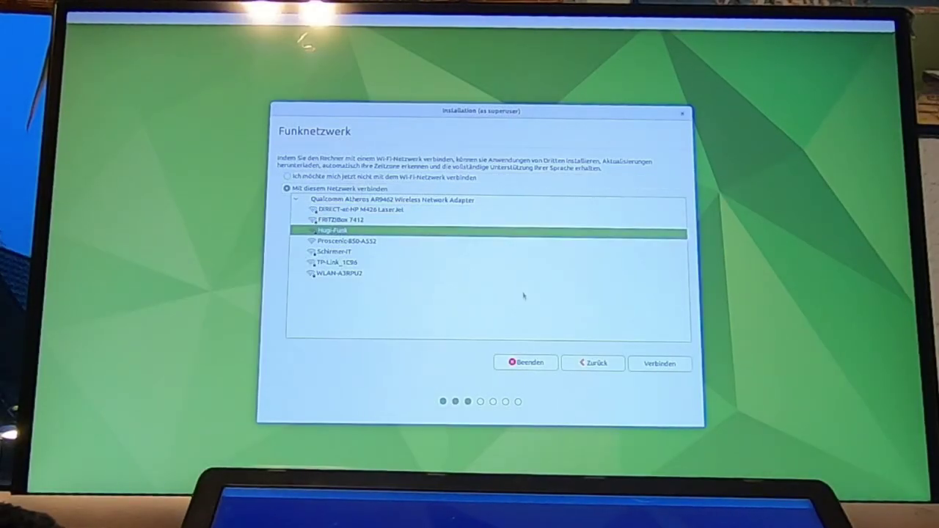
click(665, 369)
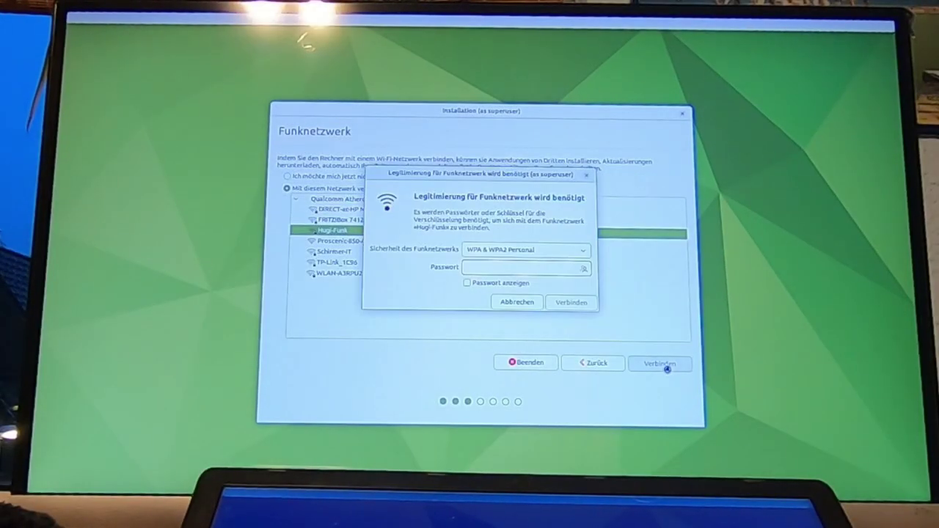
Enter the Wi-Fi password, join Hugi-Funk and continue to the updates step
click(468, 282)
text(12)
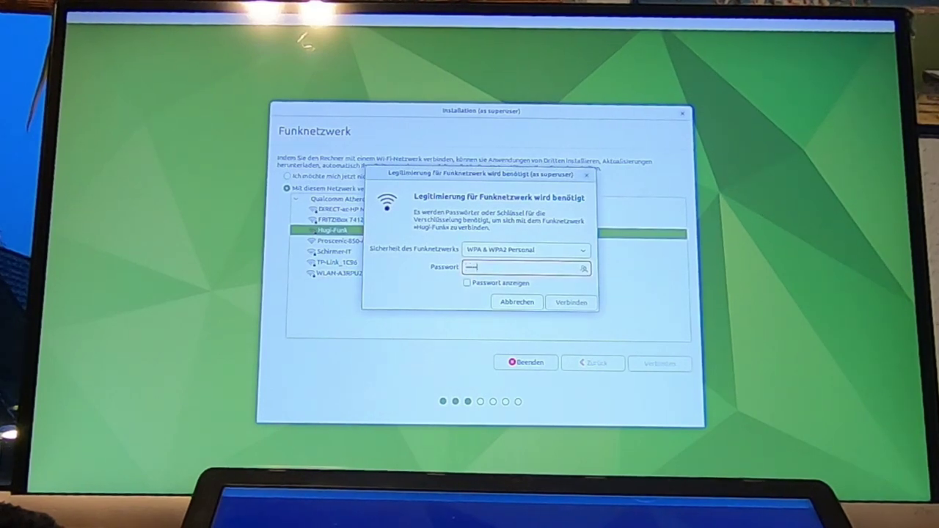
text(345678)
click(585, 304)
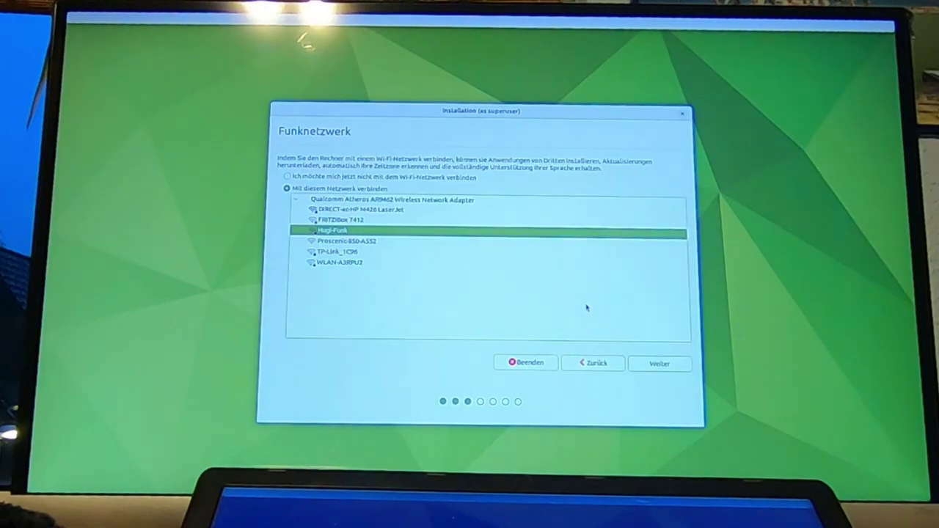
click(660, 365)
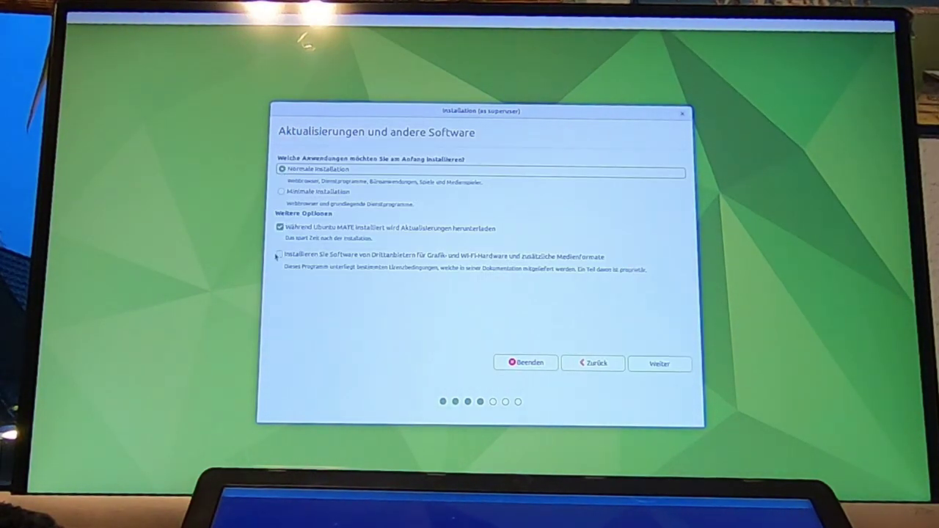
Include third-party drivers and media formats, then choose 'Etwas Anderes' as installation type
click(279, 255)
click(653, 364)
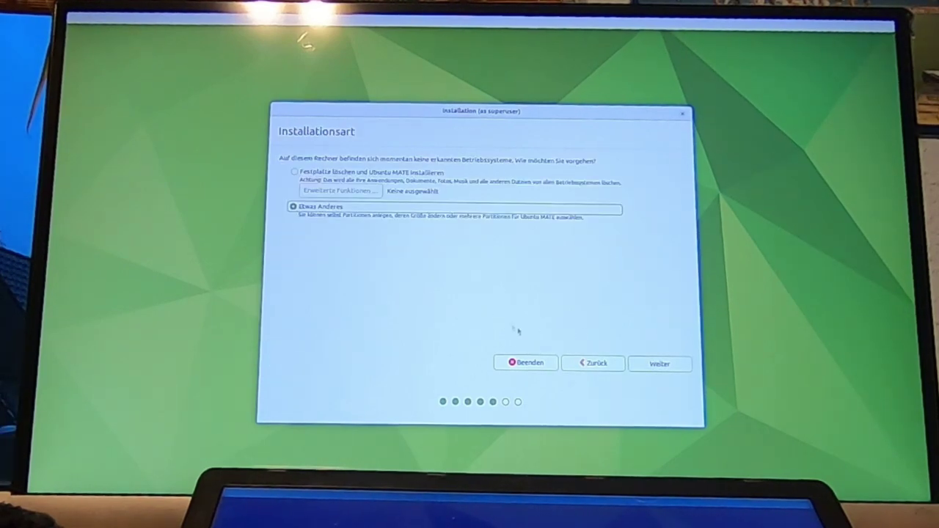
click(656, 362)
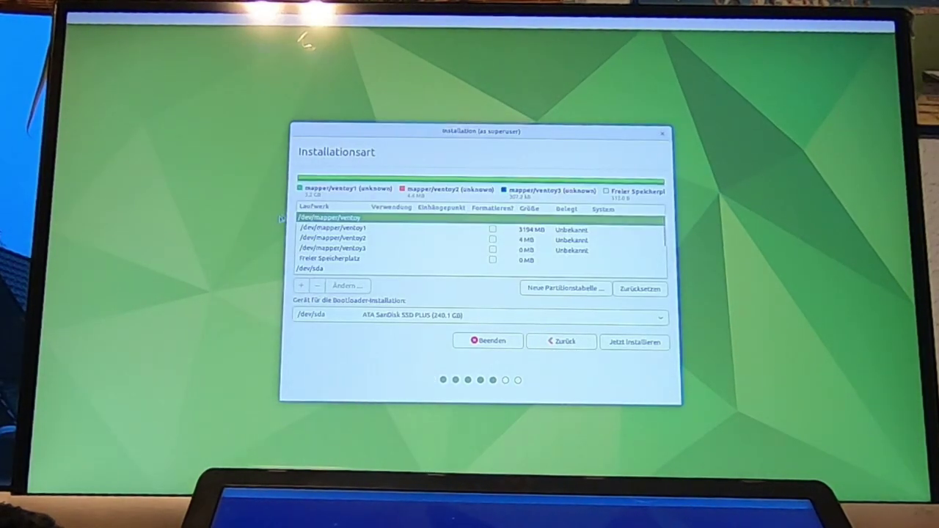
Inspect the partition list, selecting the ventoy, free space, sda1, sdb and sda6 entries
click(349, 247)
click(352, 230)
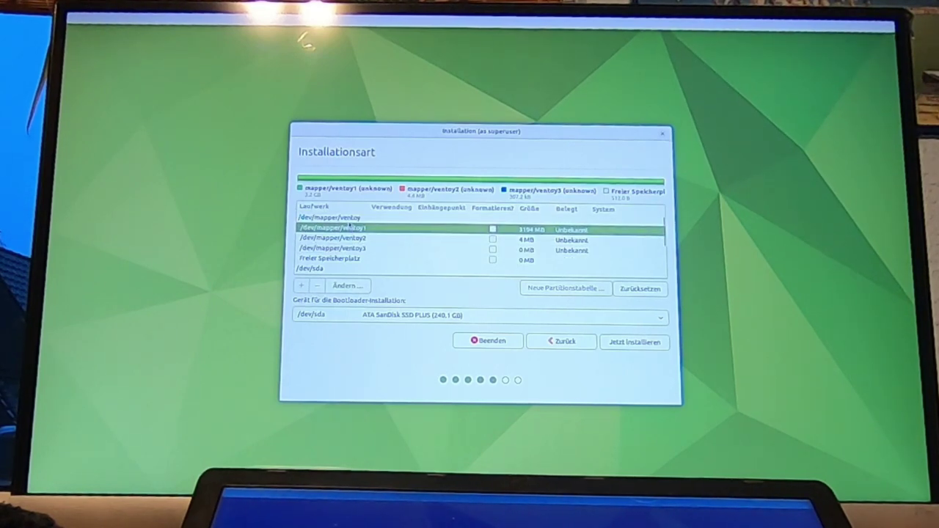
click(350, 220)
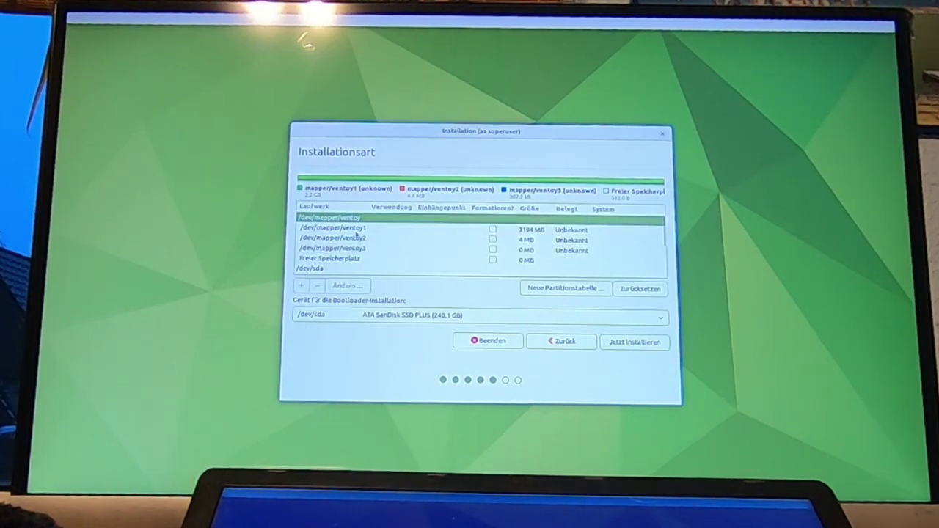
scroll(357, 235, down, 2)
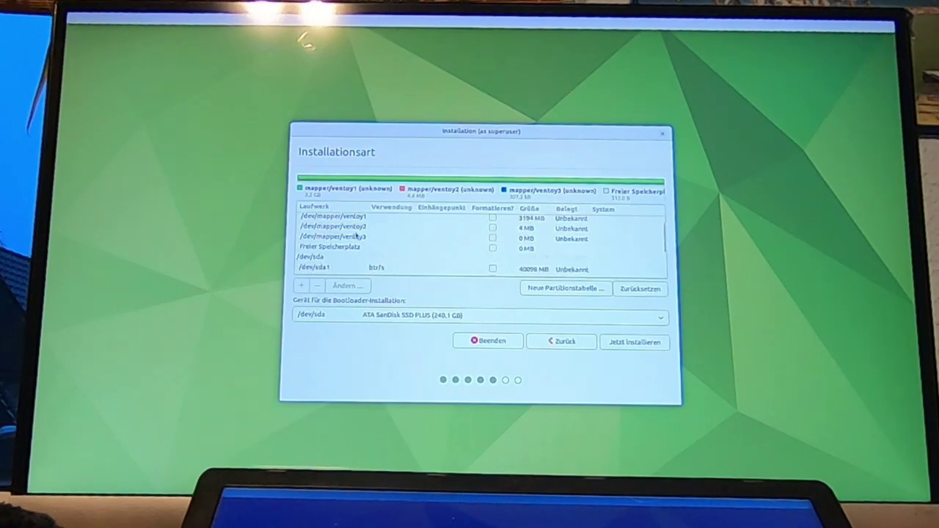
click(346, 236)
scroll(337, 241, down, 1)
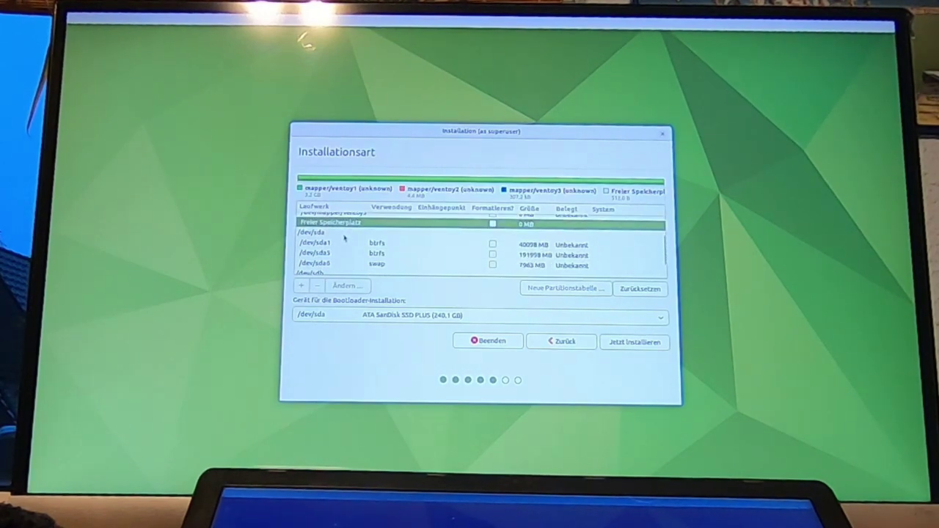
click(328, 243)
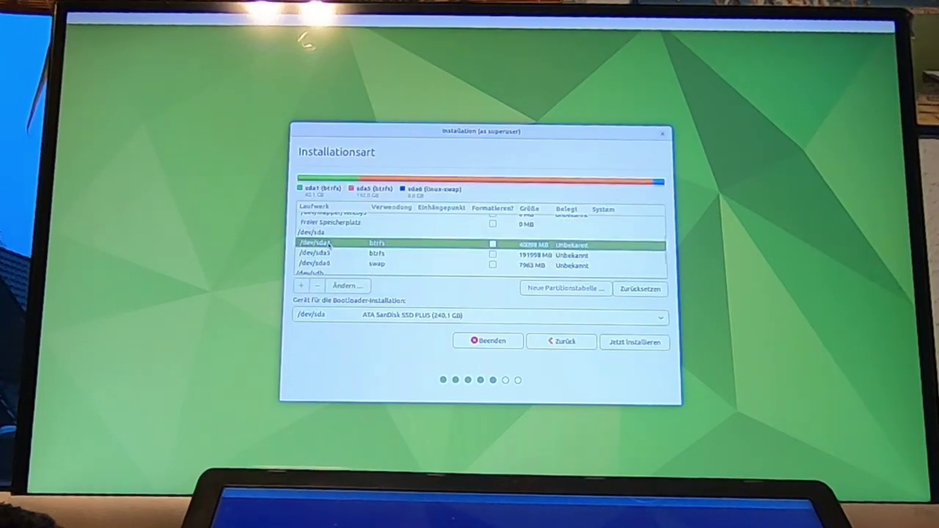
scroll(329, 245, down, 1)
scroll(328, 245, down, 1)
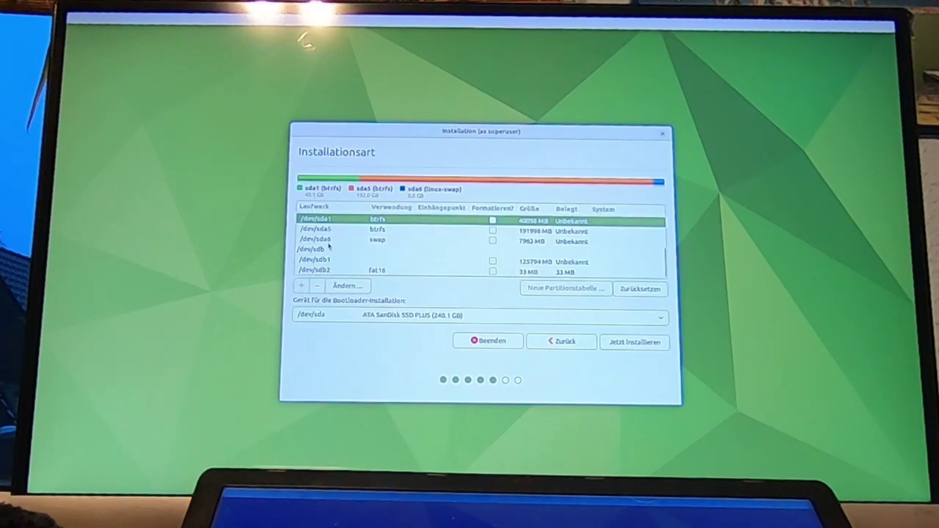
click(322, 250)
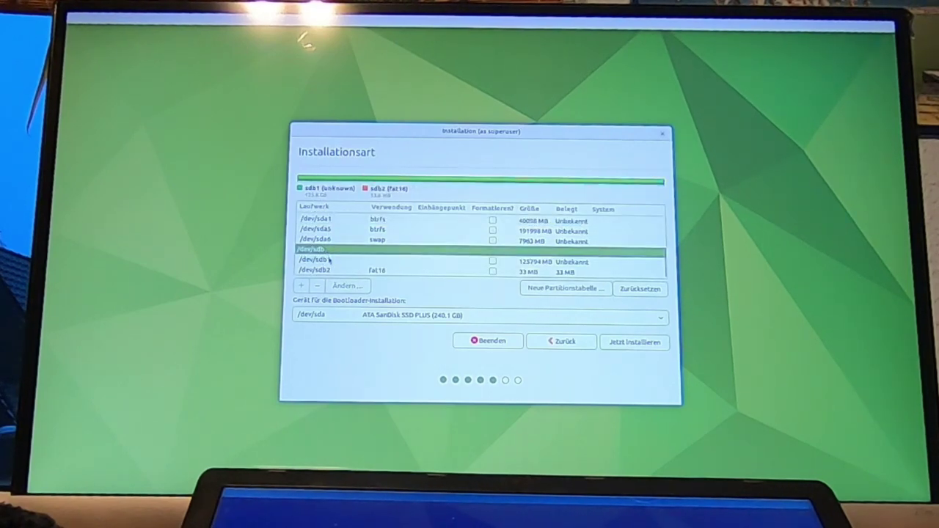
scroll(330, 265, up, 2)
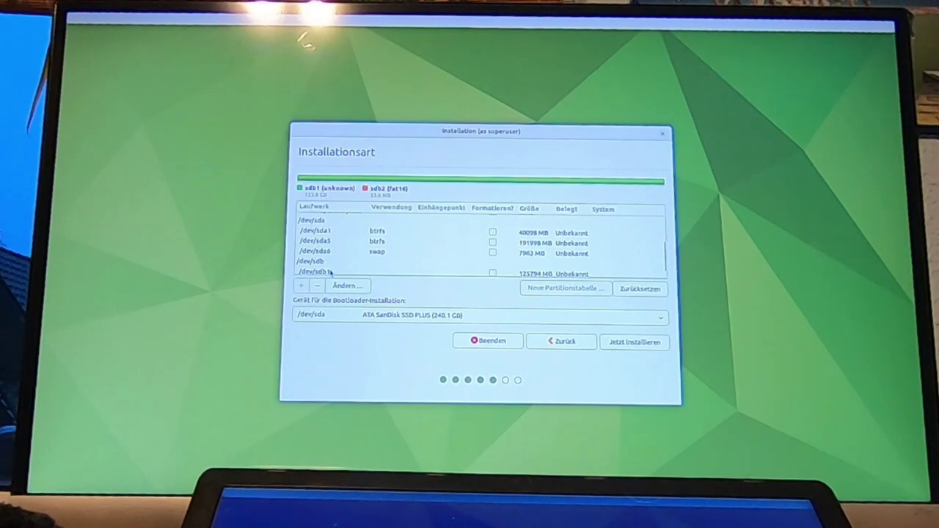
click(395, 253)
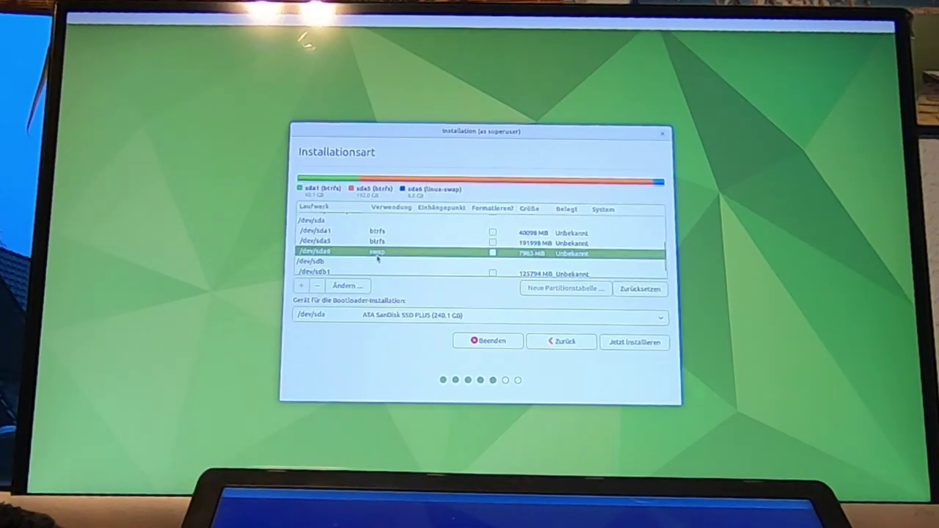
Keep /dev/sda6 configured as swap space
right_click(502, 257)
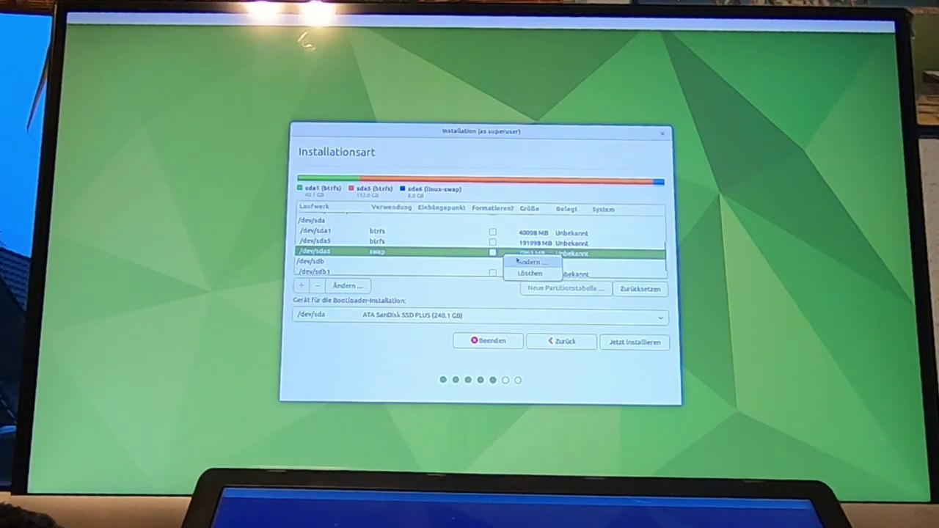
click(518, 261)
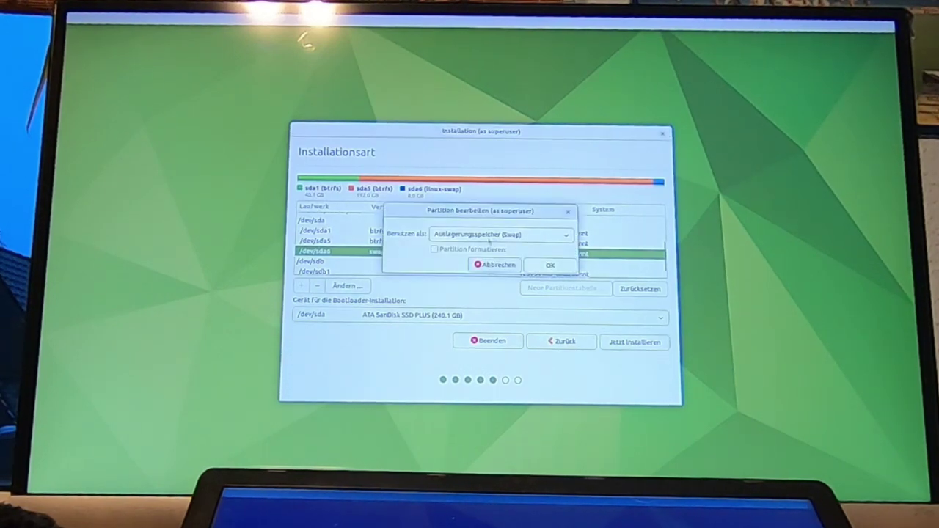
click(489, 234)
click(492, 235)
click(528, 267)
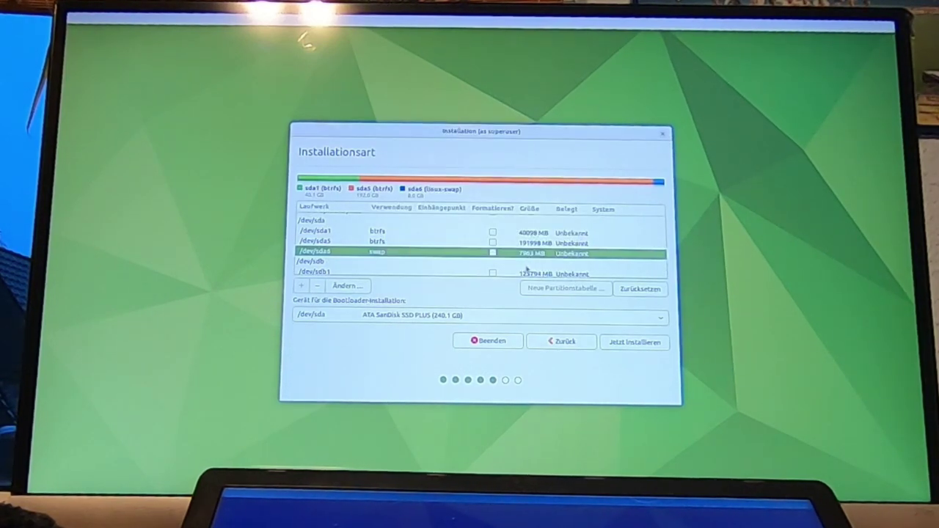
Set /dev/sda1 to Btrfs, formatted, with mount point /
right_click(425, 232)
click(451, 241)
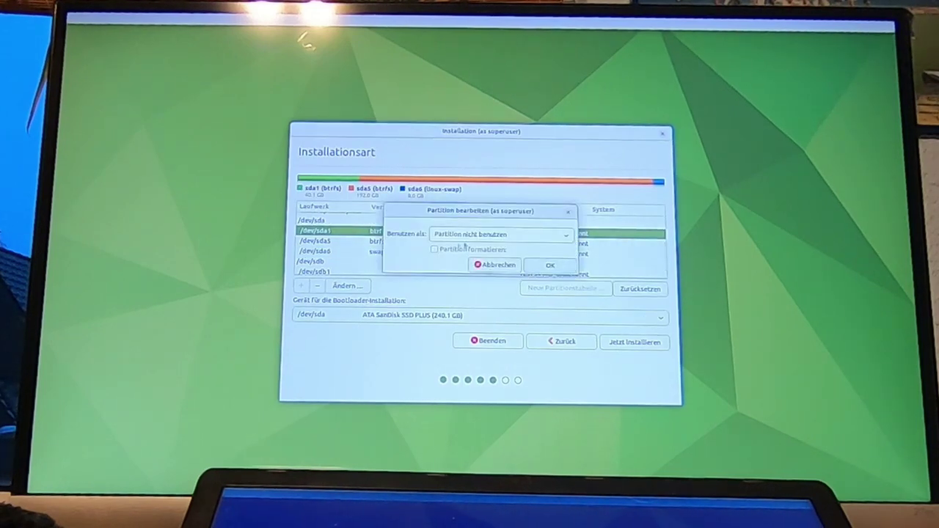
click(510, 235)
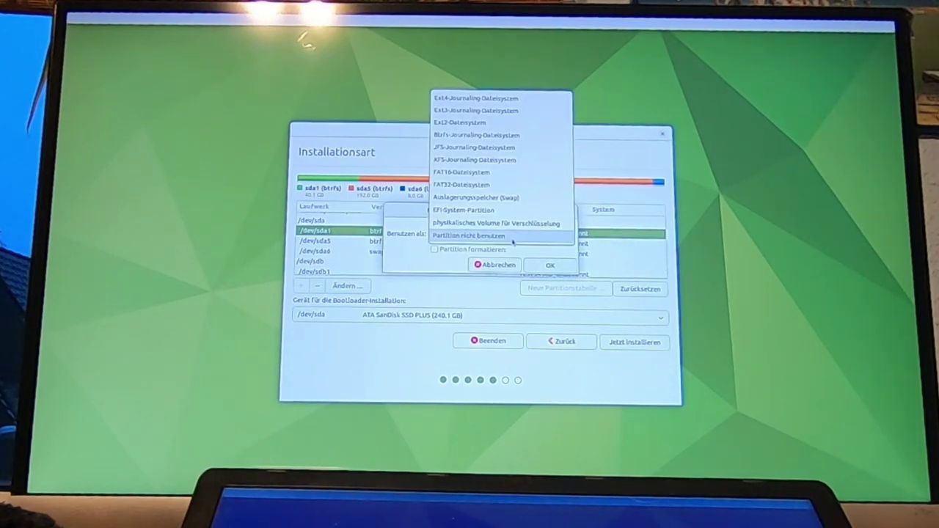
click(478, 136)
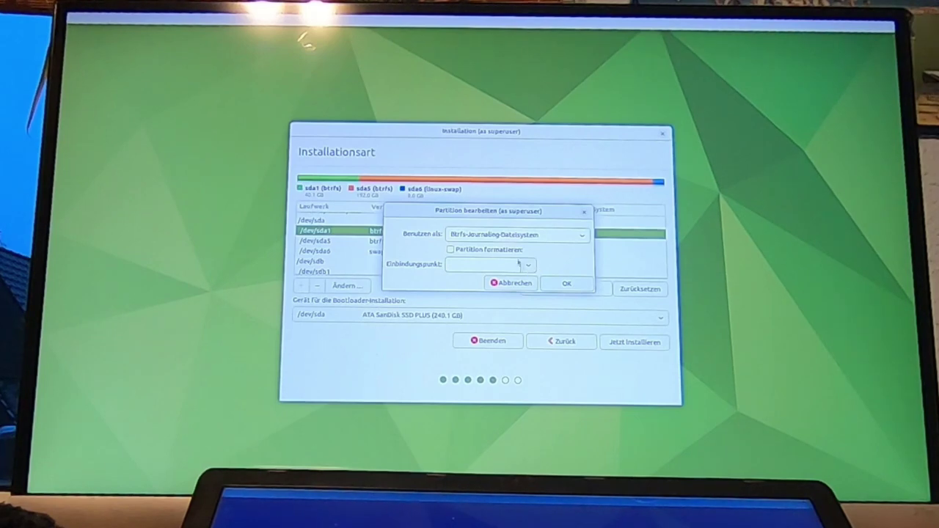
click(451, 249)
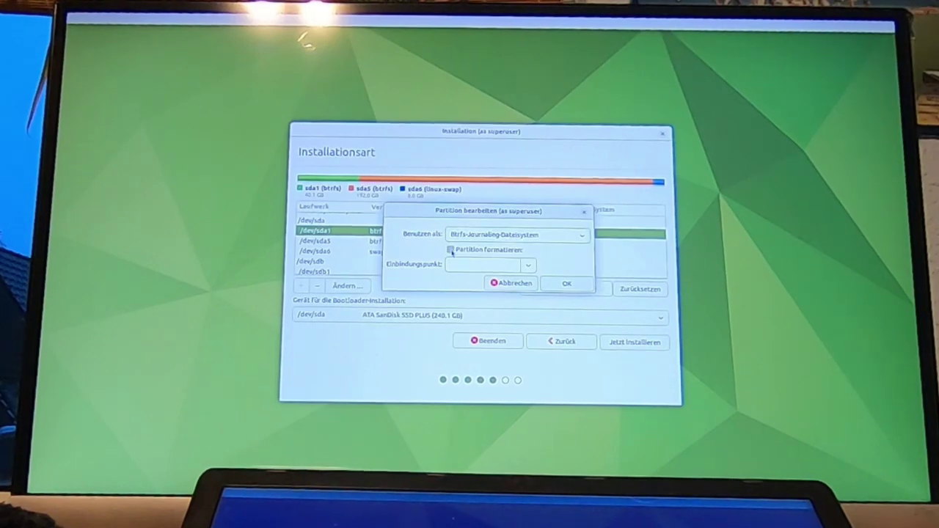
click(527, 264)
click(478, 282)
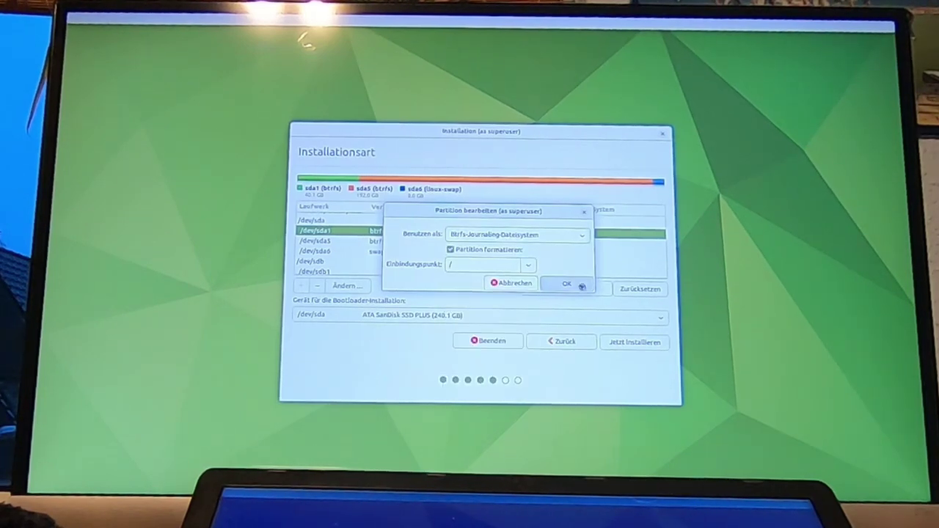
click(566, 284)
Set /dev/sda5 to Btrfs with mount point /home
double_click(467, 244)
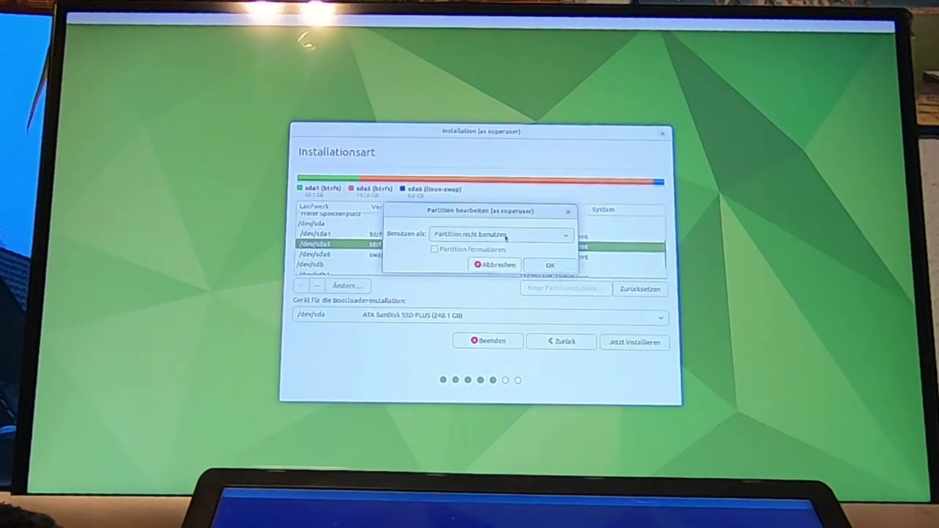
click(499, 234)
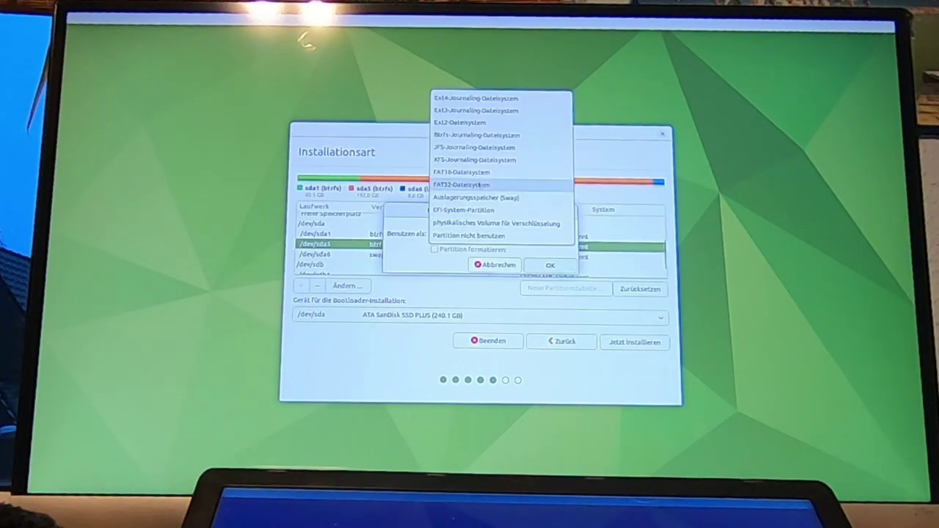
click(473, 136)
click(528, 265)
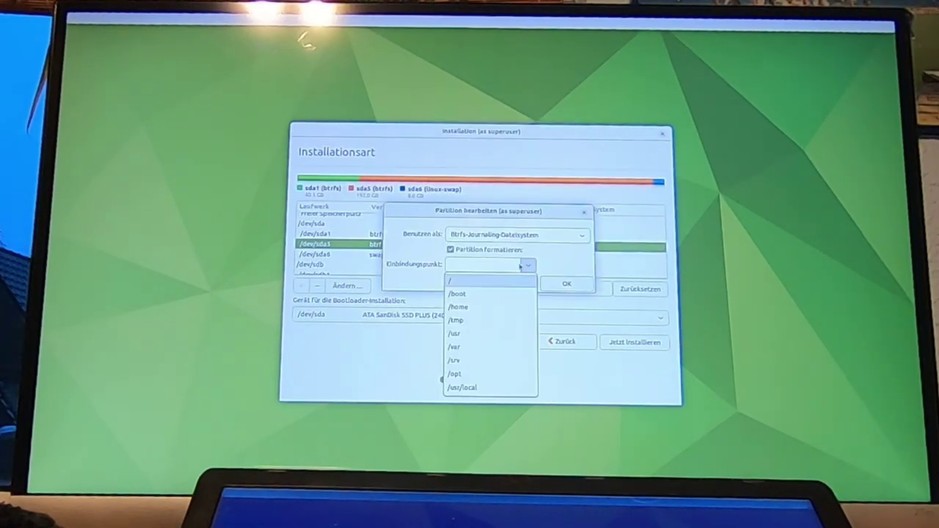
click(477, 306)
click(565, 282)
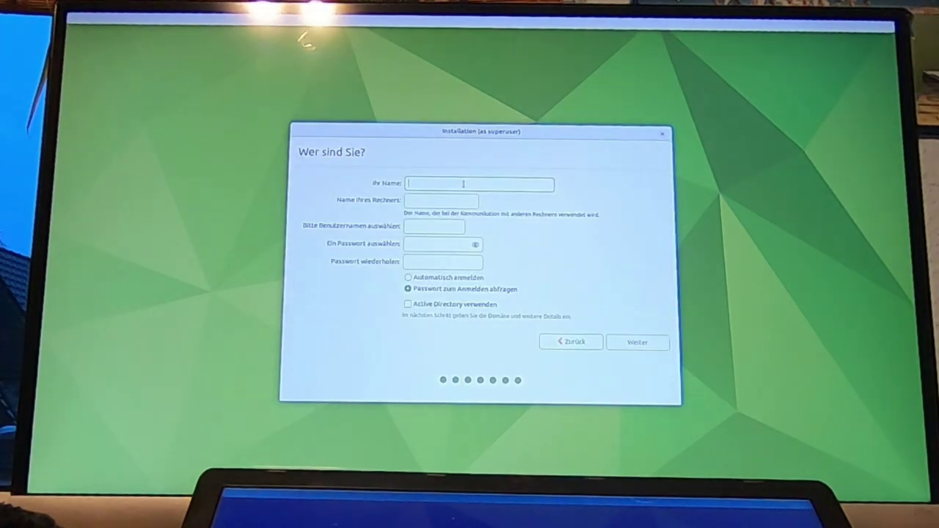
Fill in the name and computer name, enter the password twice, and continue installing
text(tuxer)
key(Tab)
text(tuxer)
key(Tab)
key(Tab)
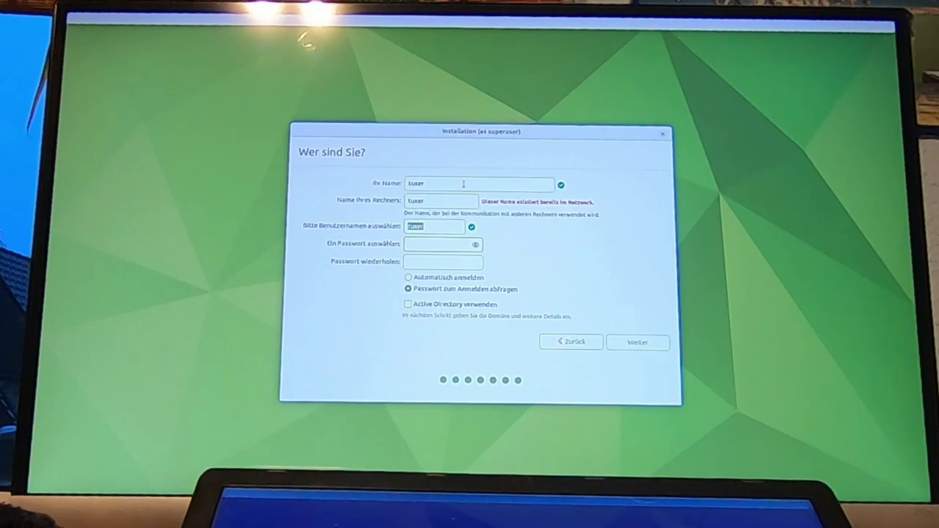
text(************)
key(Tab)
text(************)
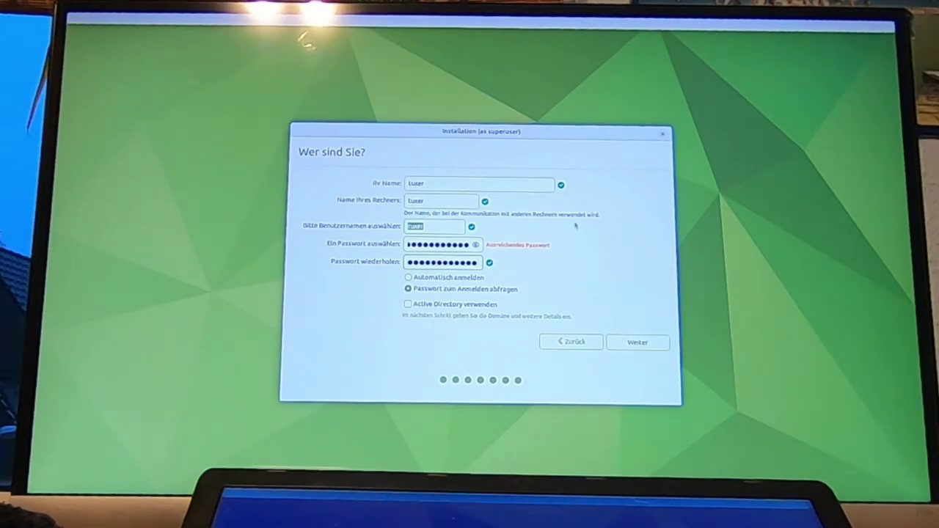
key(Return)
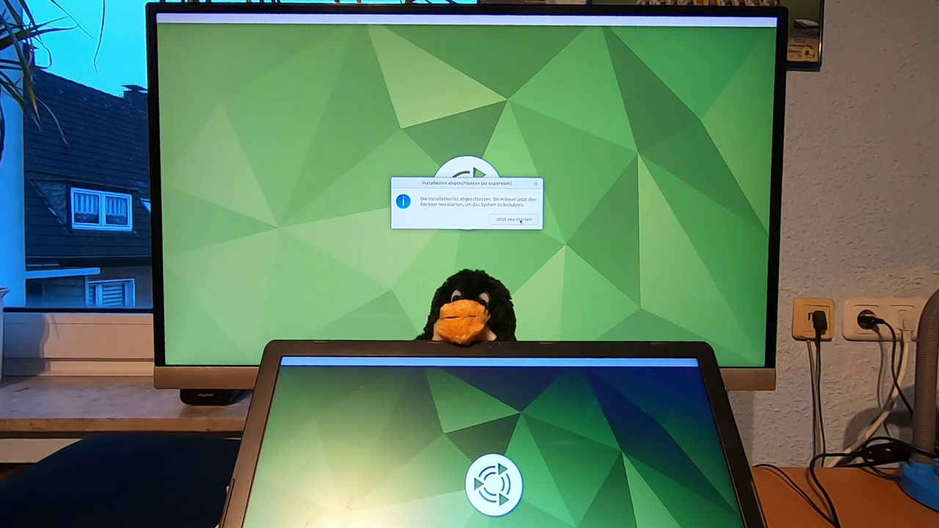
Choose 'Jetzt neu starten' and confirm the installation medium is removed to reboot
click(520, 219)
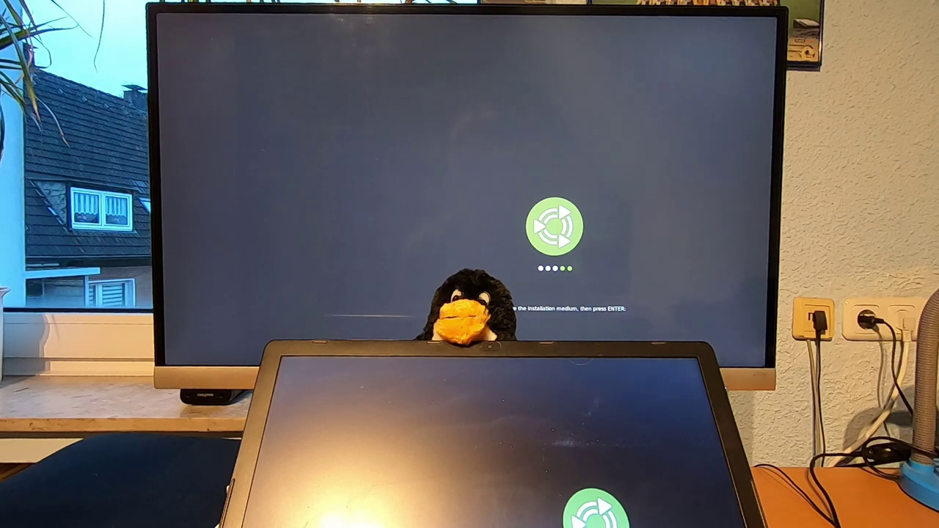
key(Return)
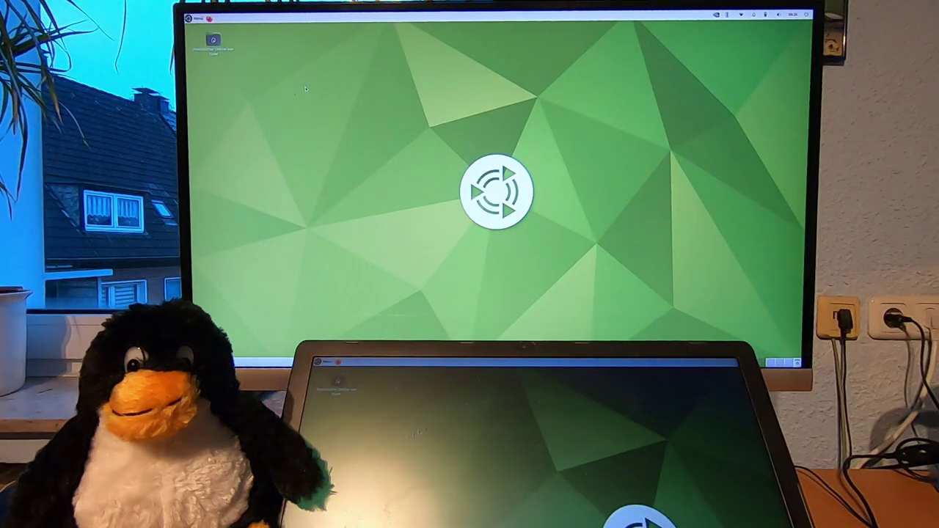
Minimize OBS, close the Klangeinstellungen dialog, then close Steuerzentrale
click(195, 17)
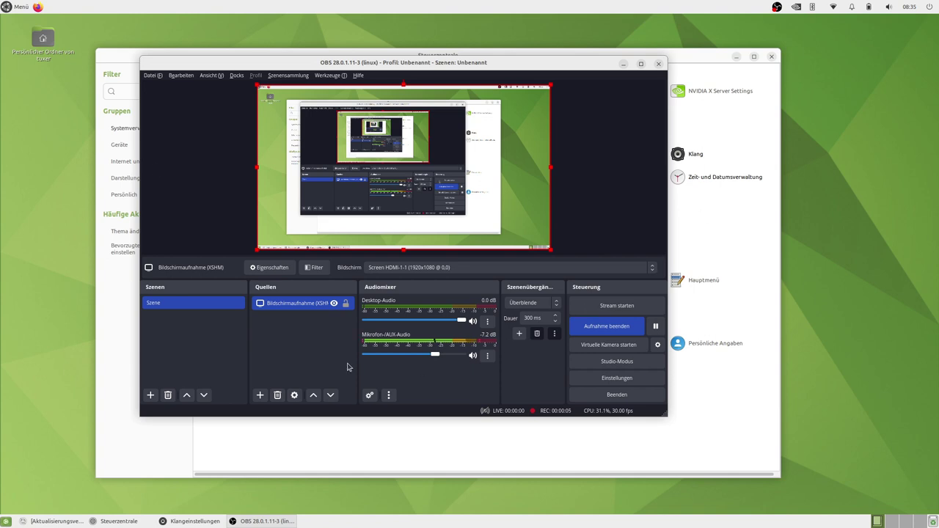
click(623, 64)
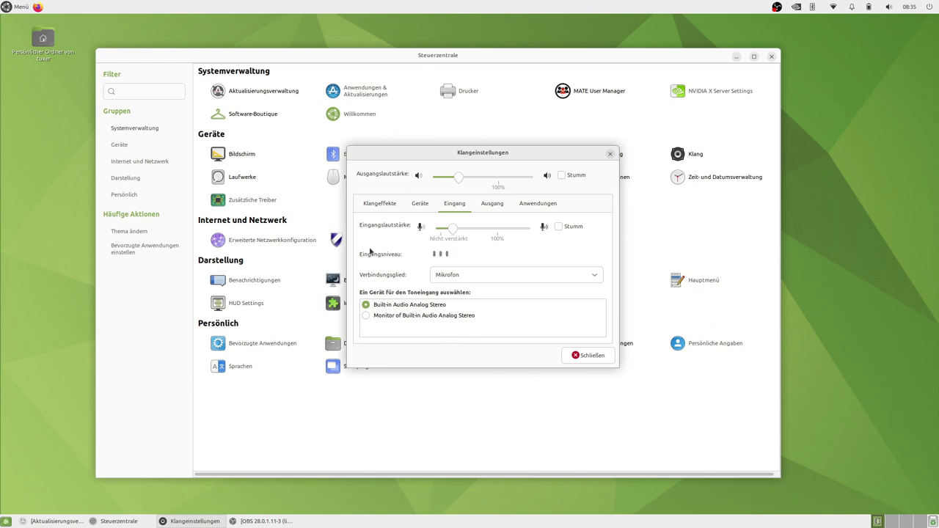
click(609, 154)
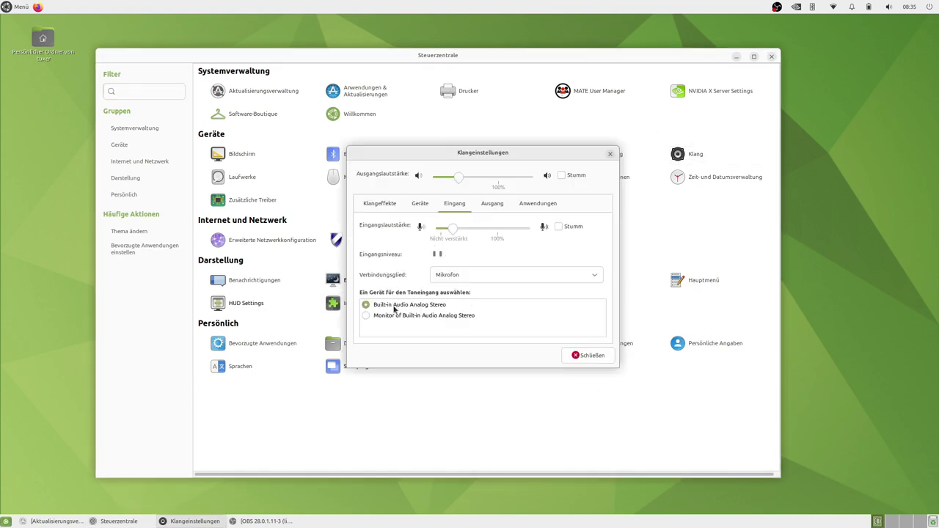
click(584, 357)
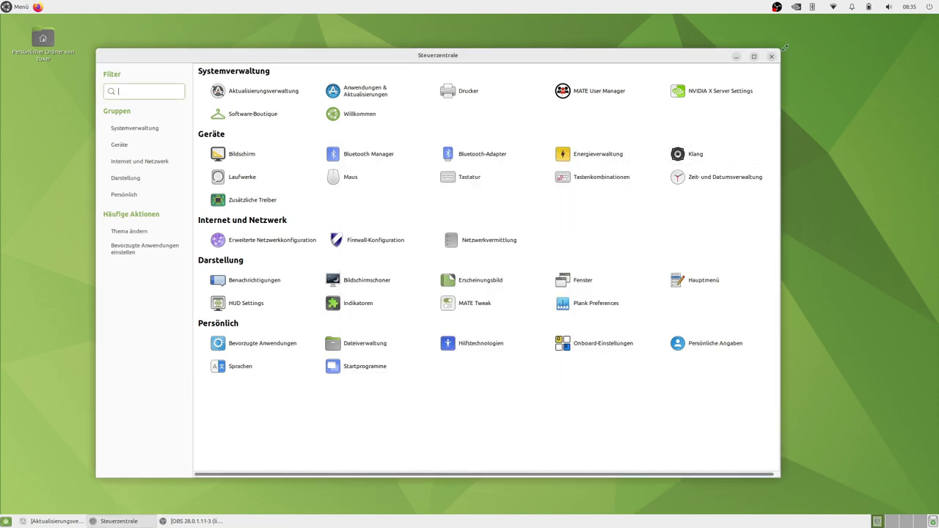
click(771, 57)
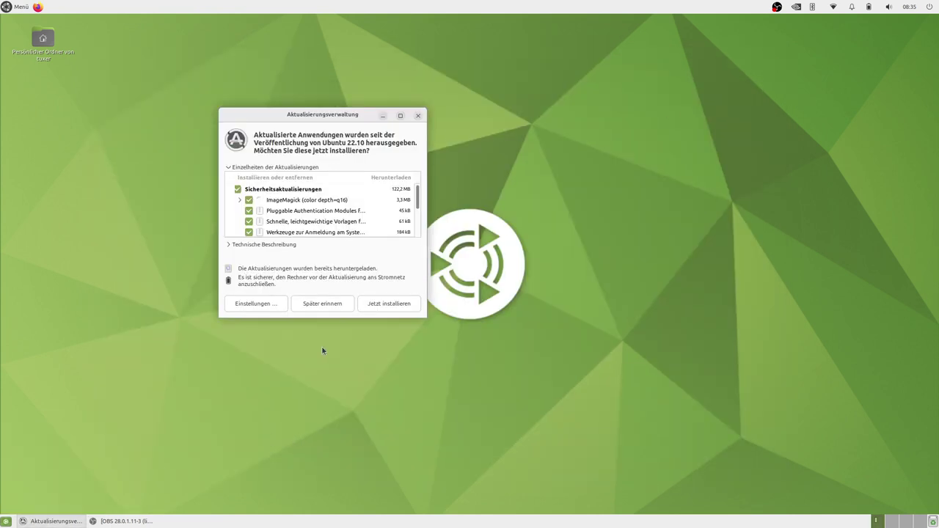
Enlarge and reposition the updater window, then uncheck ImageMagick (color depth=q16)
drag(425, 320, 739, 483)
drag(495, 122, 380, 45)
click(123, 119)
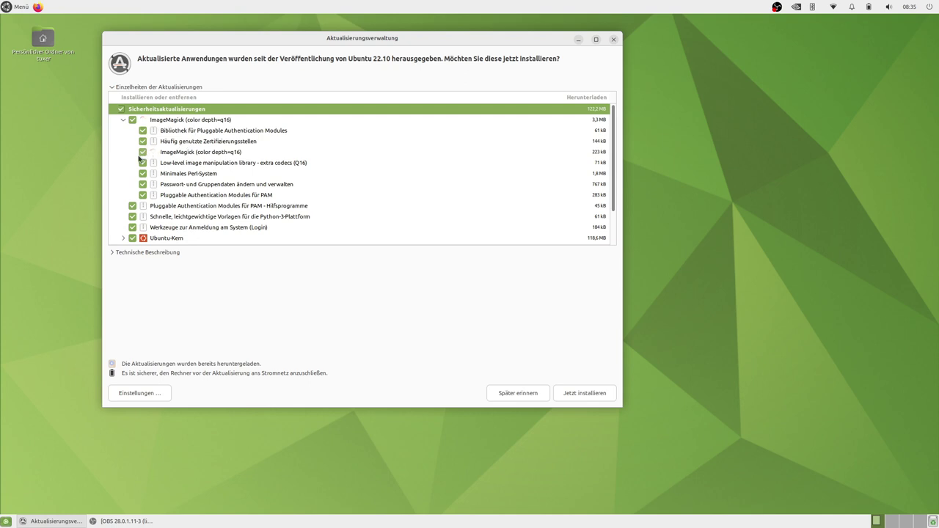
click(143, 152)
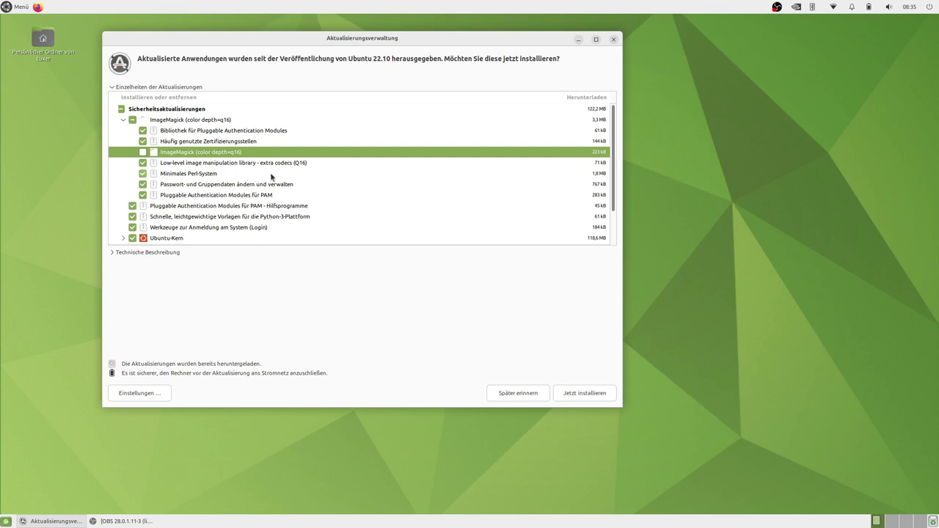
Expand the Ubuntu-Kern, Evolution and Sprachen groups, then start installing the updates
scroll(269, 178, down, 2)
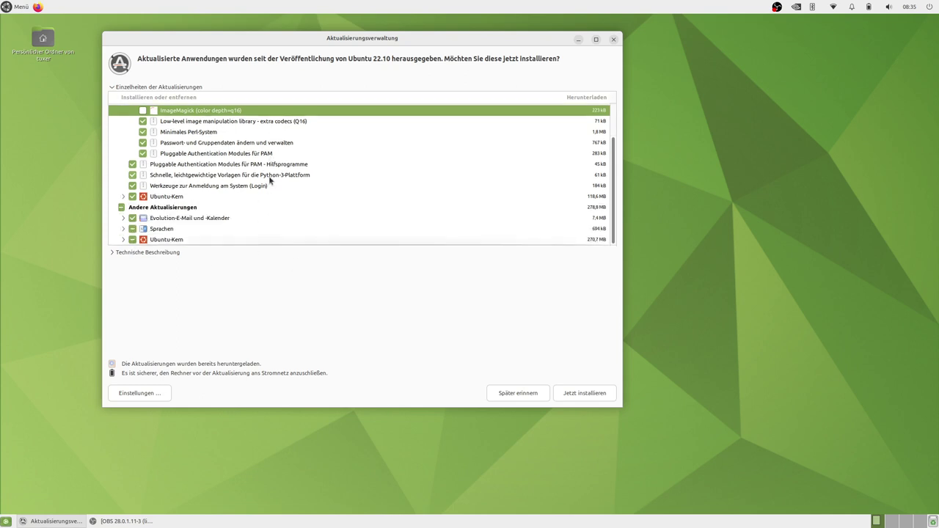
click(122, 197)
scroll(208, 197, down, 6)
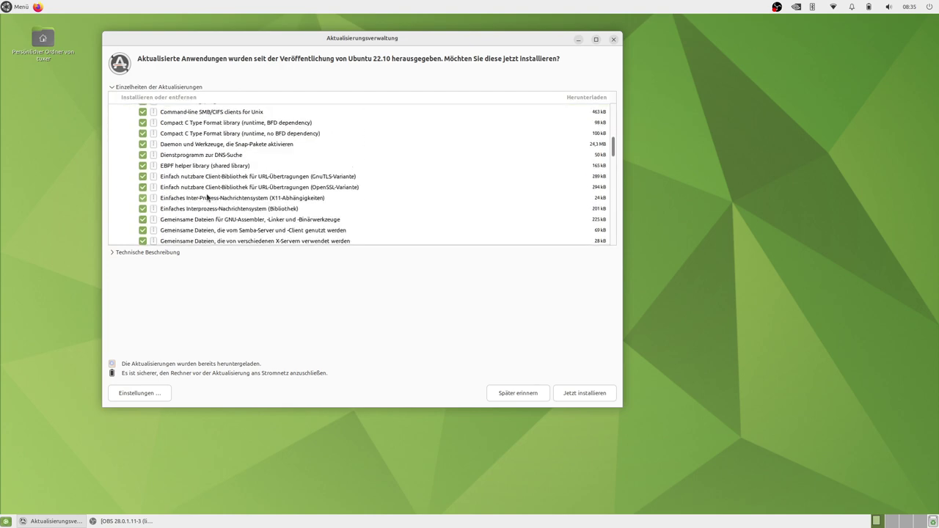
scroll(208, 197, down, 10)
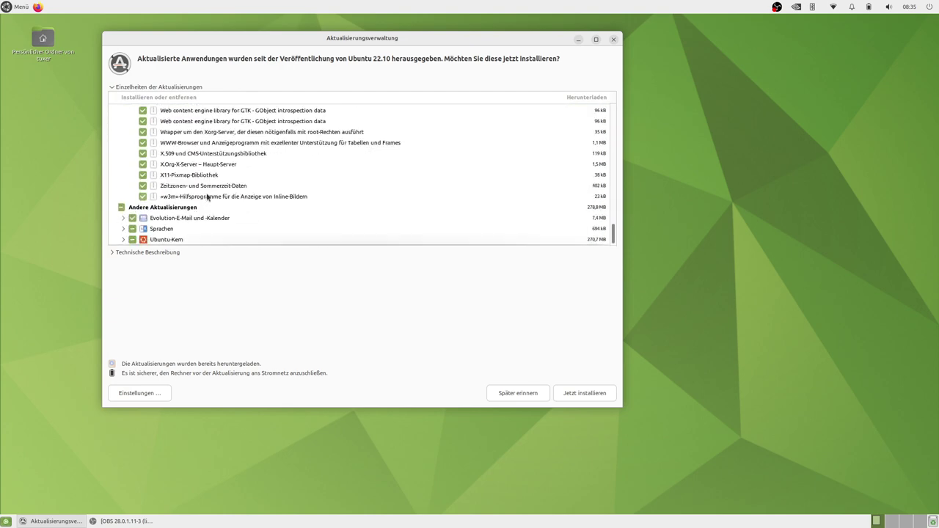
double_click(185, 219)
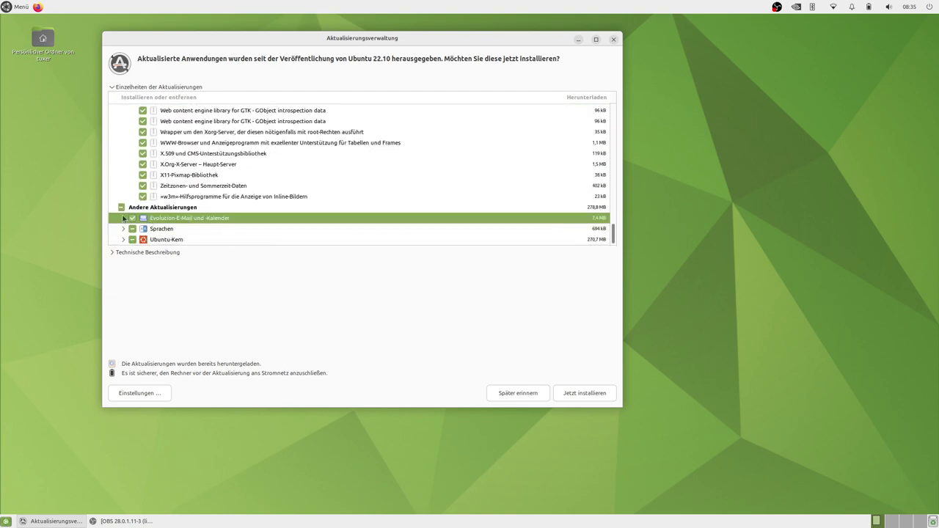
scroll(256, 221, down, 5)
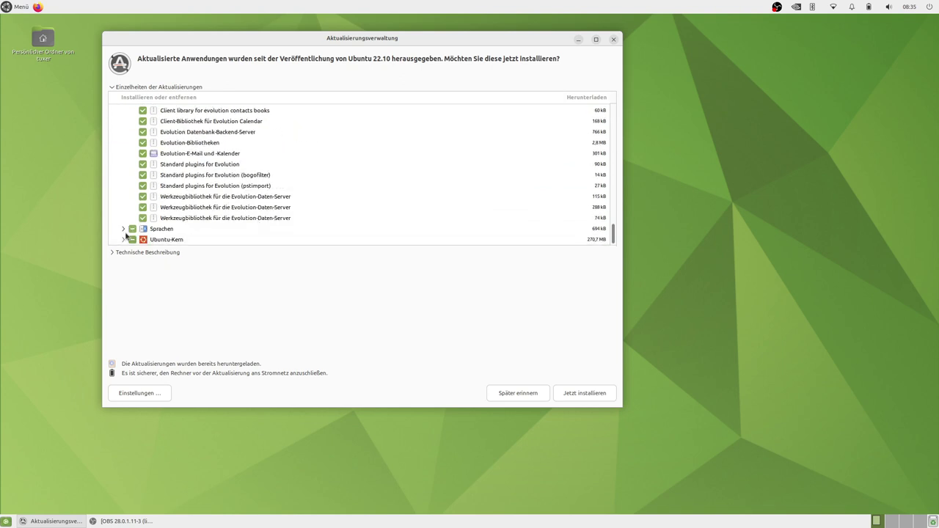
click(123, 229)
scroll(215, 210, down, 3)
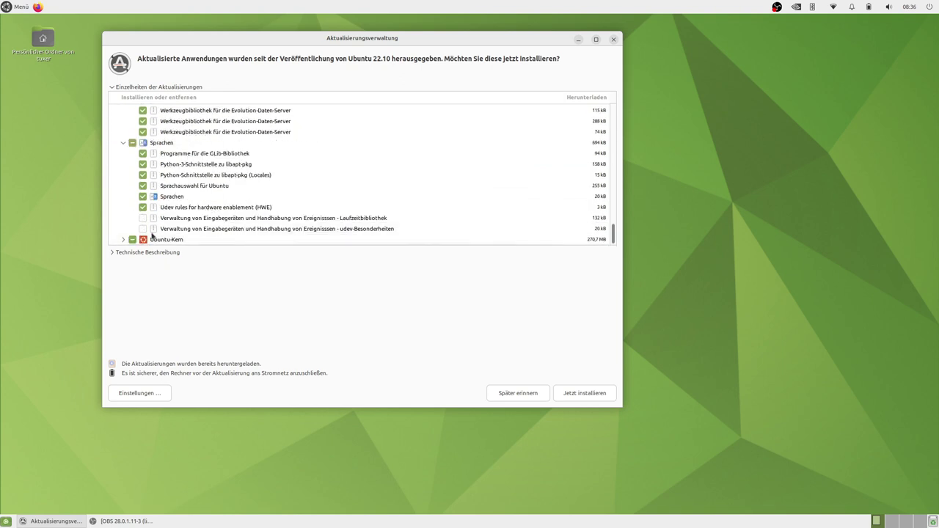
click(123, 239)
scroll(247, 228, down, 3)
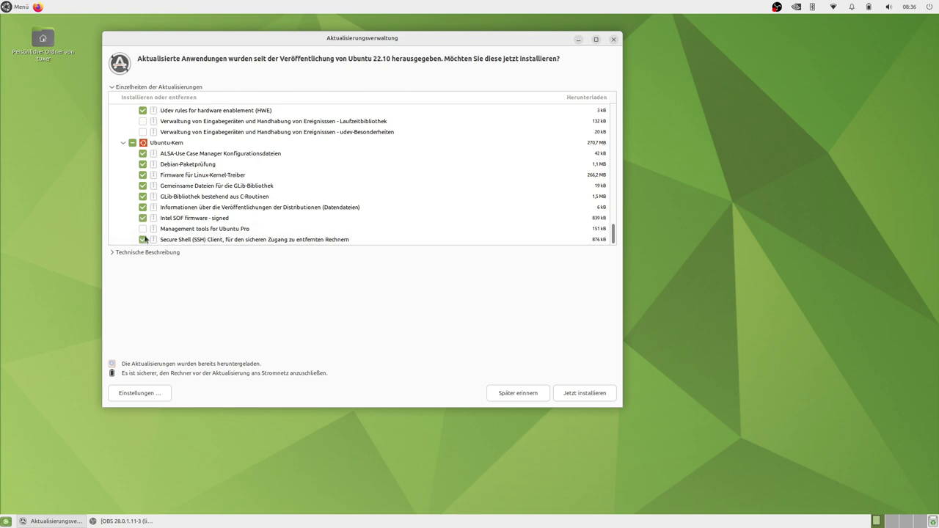
scroll(223, 176, up, 5)
scroll(224, 175, up, 4)
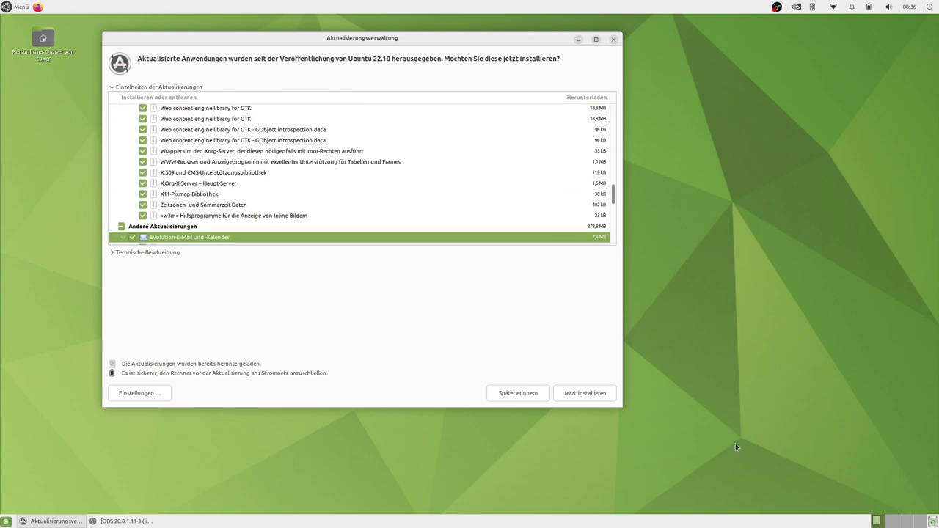
click(584, 393)
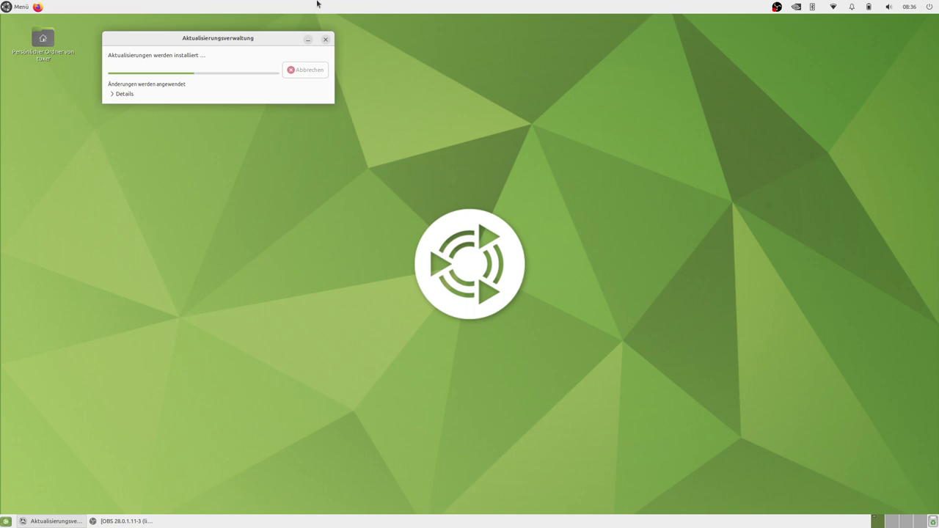
Search the menu for 'bild' and launch the Bildschirm display settings
right_click(426, 93)
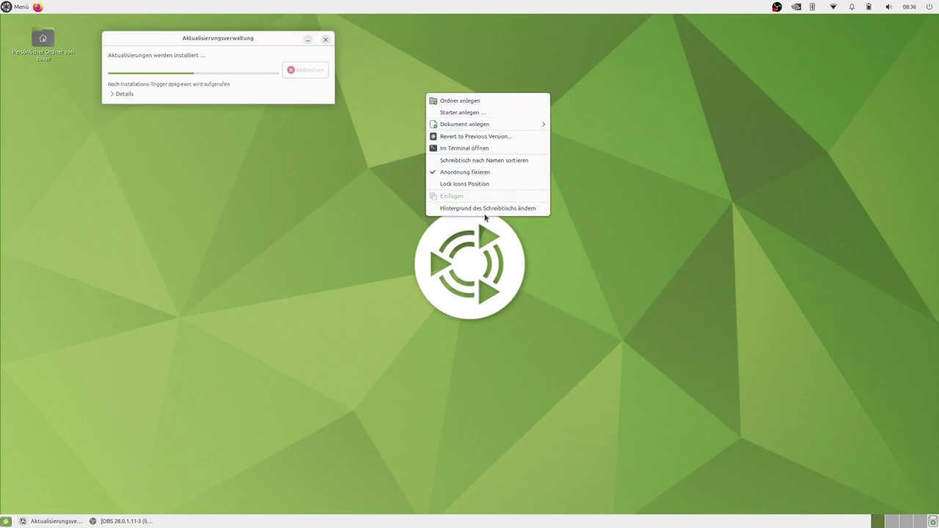
key(super)
text(bild)
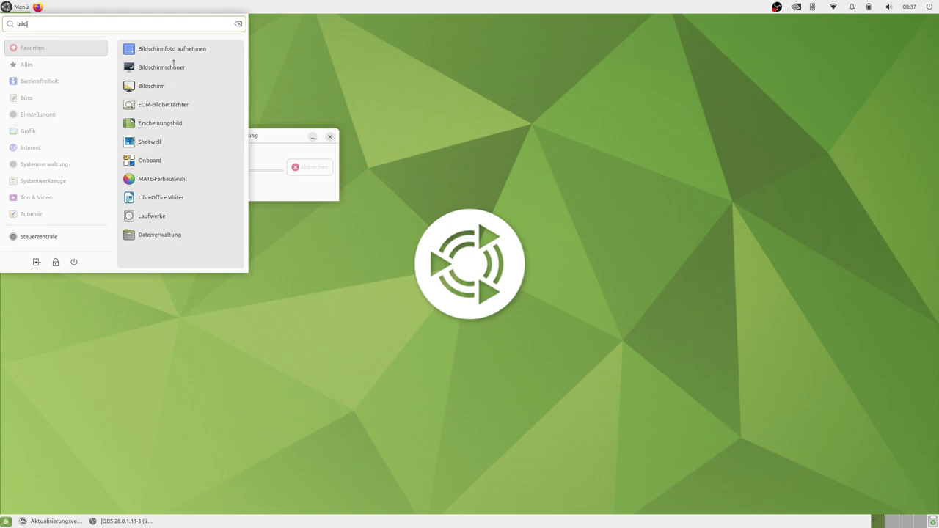
click(201, 92)
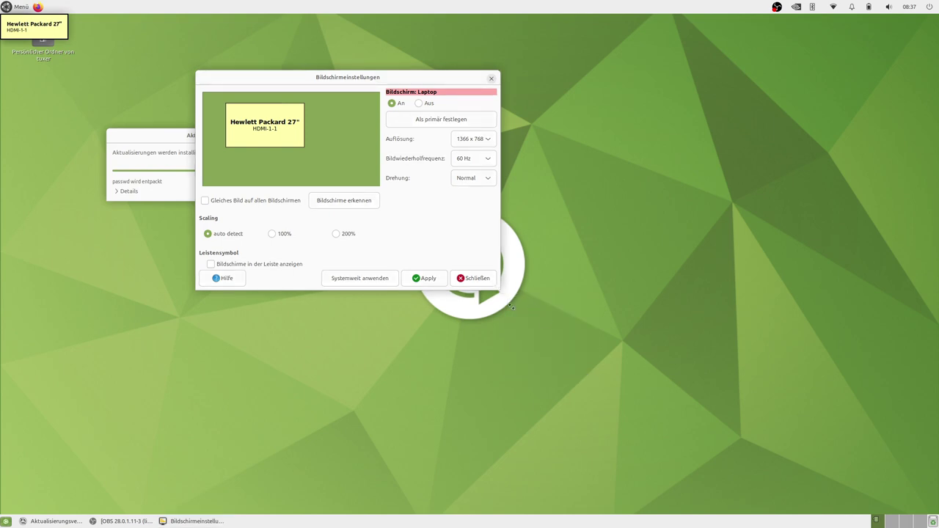
Detect all screens and place the laptop screen below the Hewlett Packard 27" monitor
drag(511, 307, 602, 385)
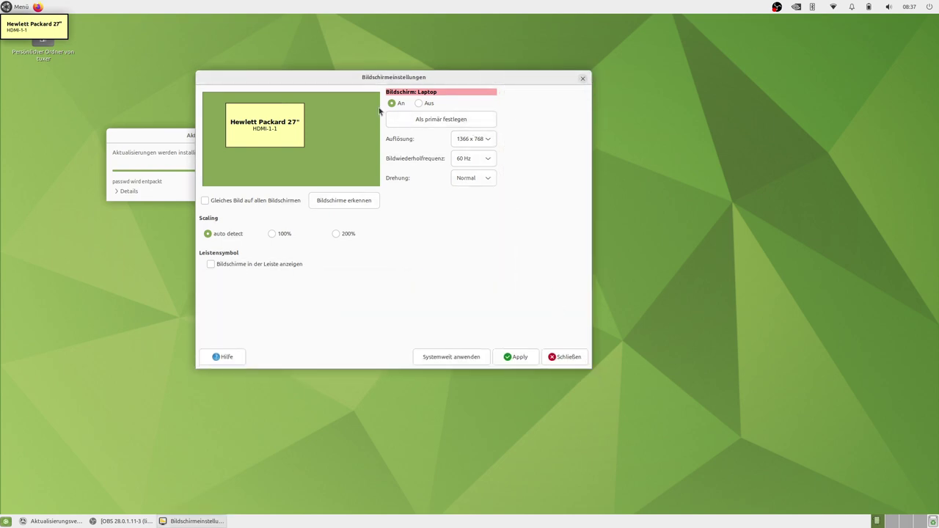
click(348, 203)
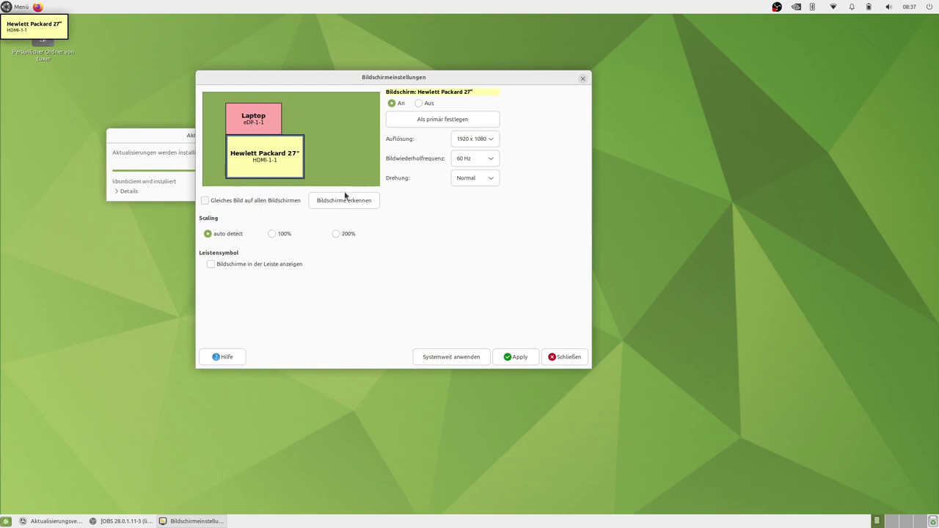
drag(253, 121, 261, 172)
click(265, 150)
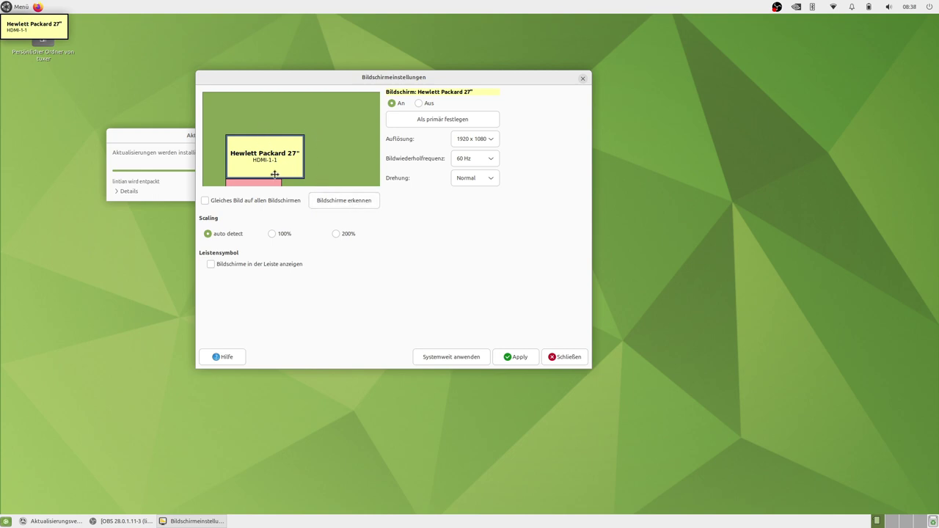
mouse_move(261, 159)
mouse_down()
mouse_move(291, 124)
mouse_move(281, 150)
mouse_move(264, 158)
mouse_up()
click(273, 181)
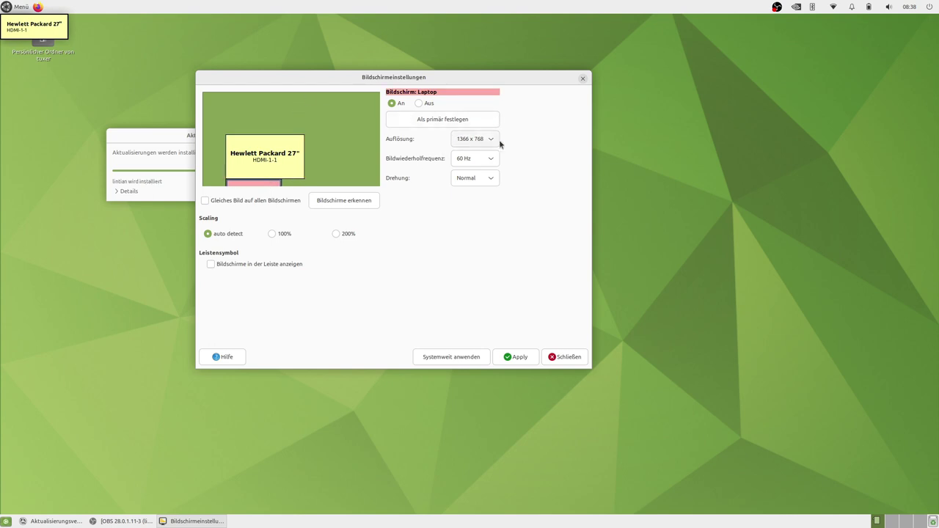
Apply the new screen arrangement and keep these settings
click(496, 357)
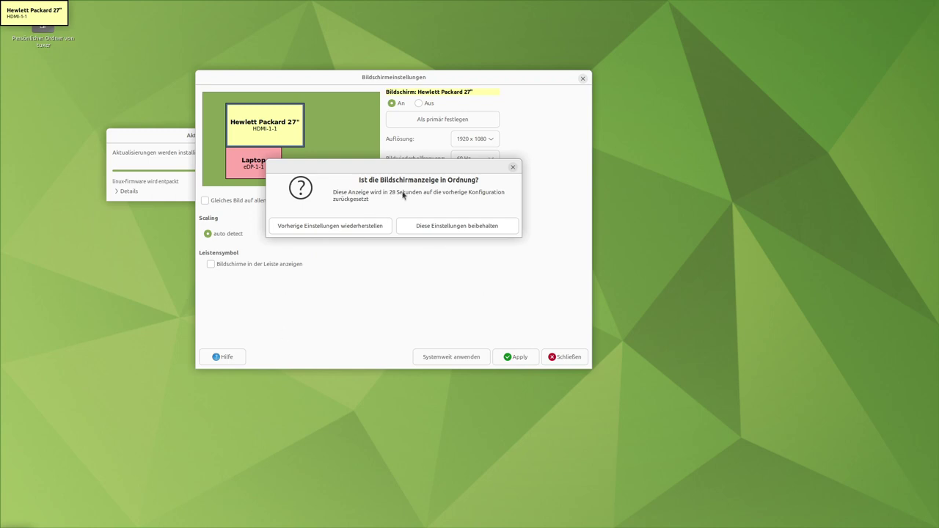
click(344, 227)
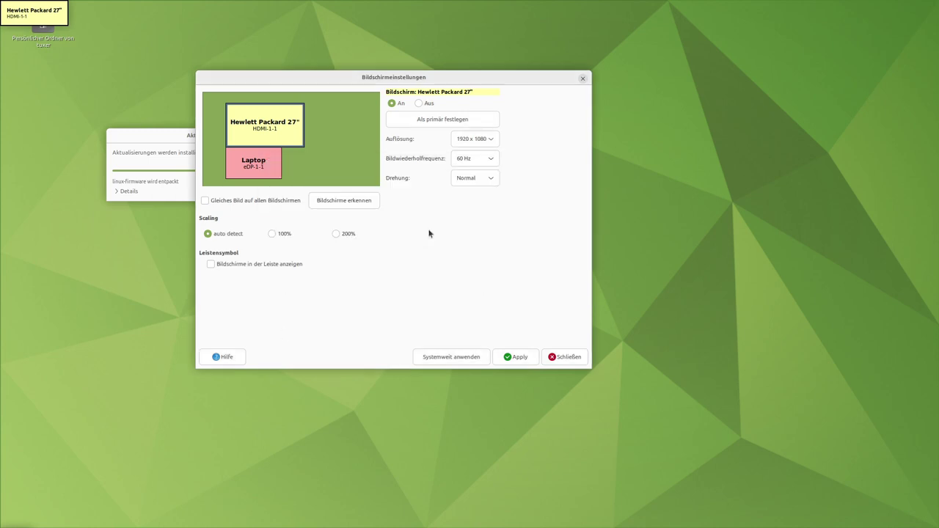
drag(363, 79, 360, 189)
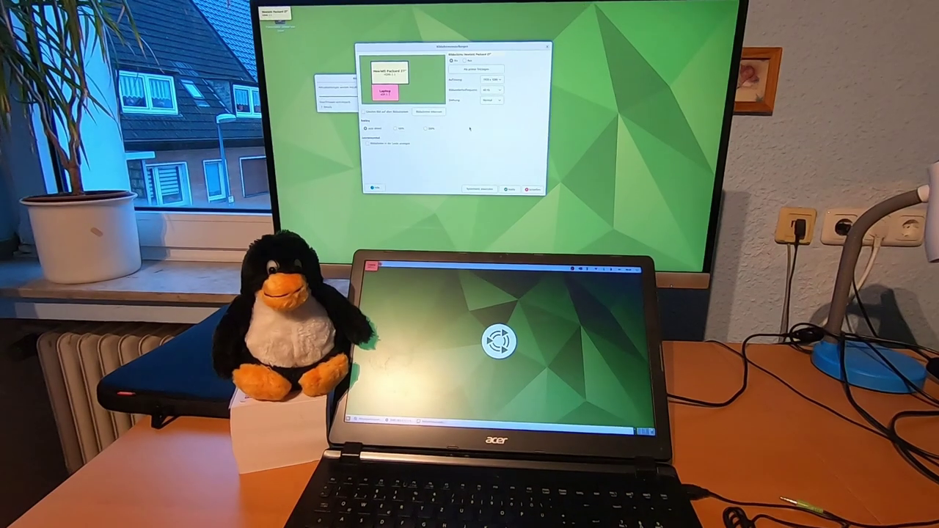
Drag the display settings window to the laptop screen and back, then expand the update log
drag(434, 49, 412, 70)
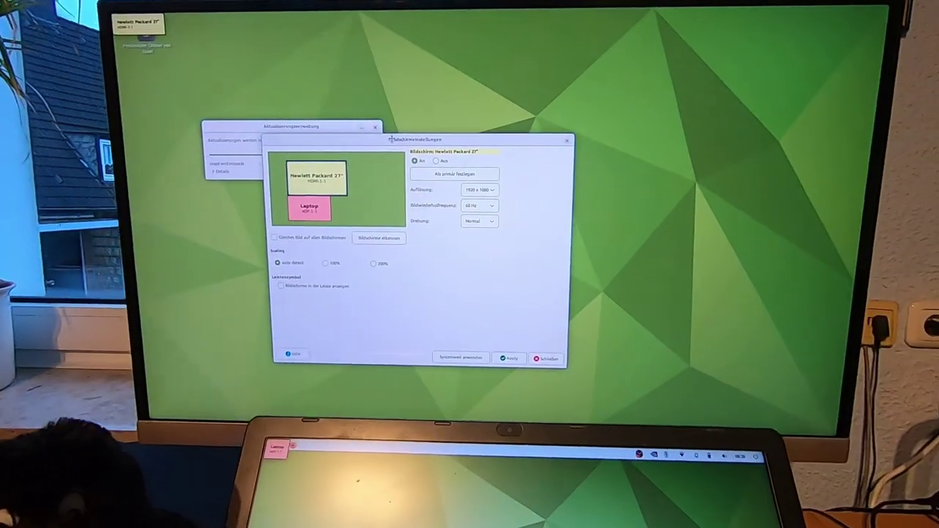
drag(407, 165, 504, 389)
drag(506, 480, 386, 181)
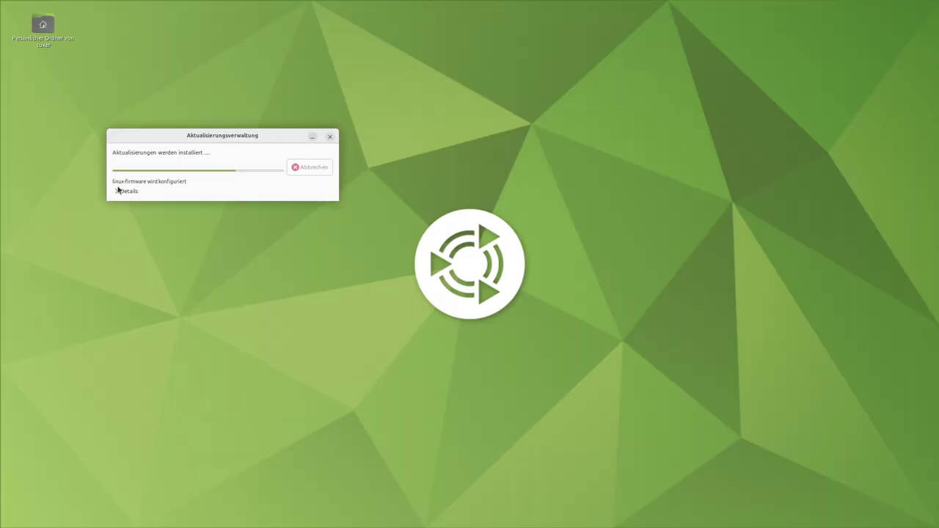
click(120, 189)
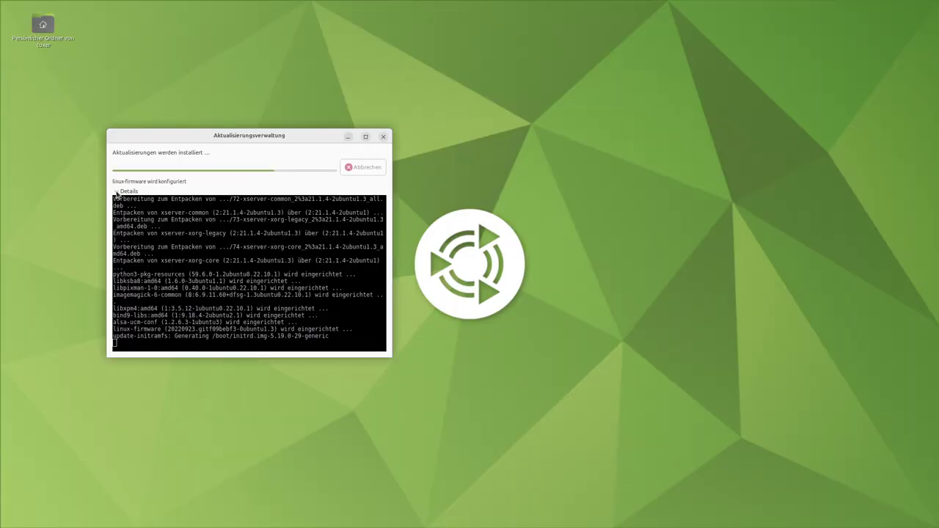
Move and enlarge the update dialog, reposition Display Settings, and minimize the updater
drag(269, 140, 313, 45)
drag(437, 267, 655, 405)
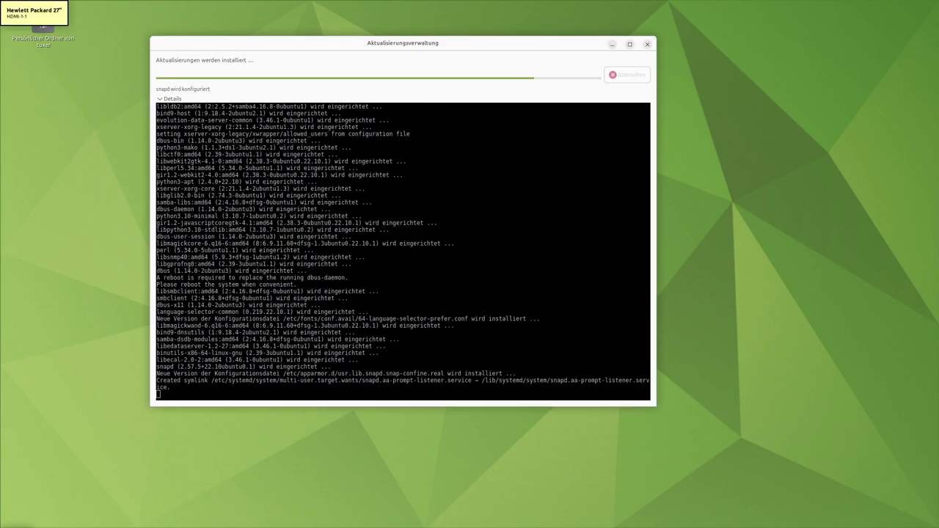
drag(348, 250, 591, 94)
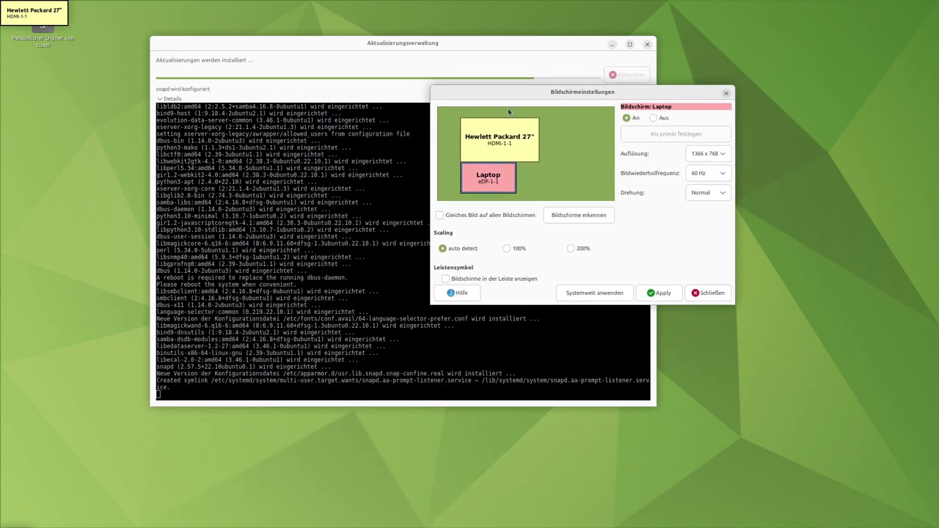
click(614, 44)
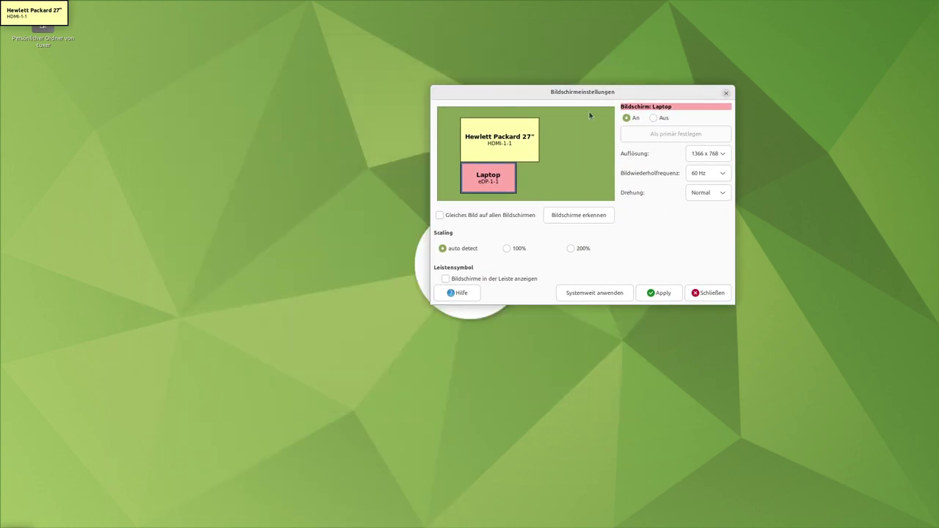
drag(584, 94, 433, 85)
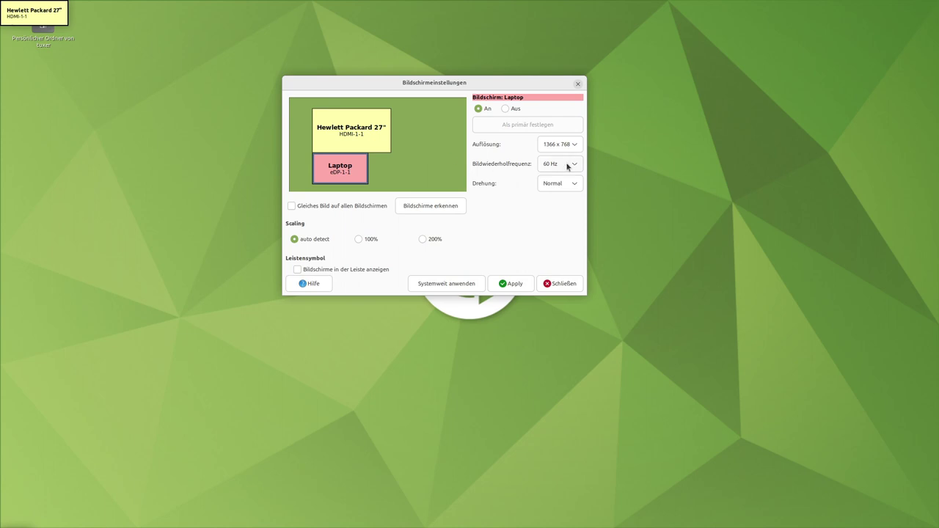
Set the Hewlett Packard 27" monitor as primary (Als primär festlegen), apply, and keep the settings
click(355, 126)
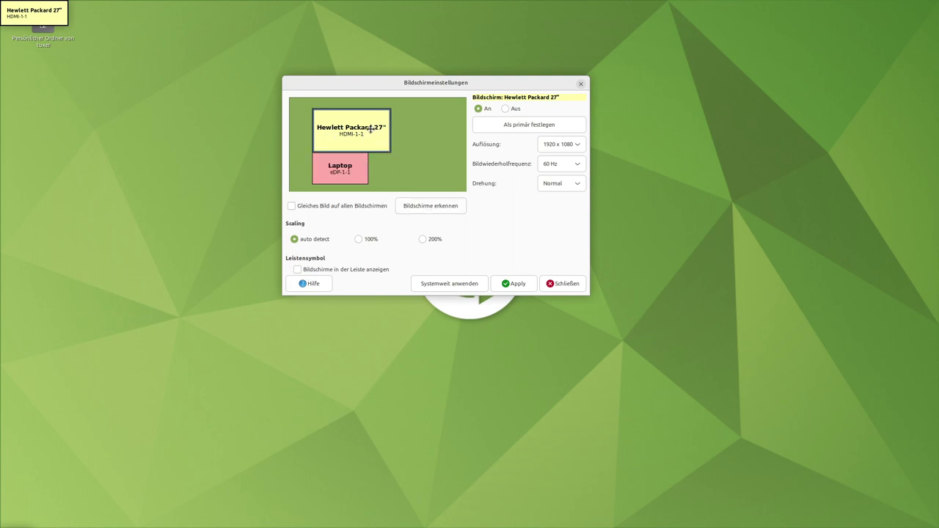
click(531, 129)
click(513, 283)
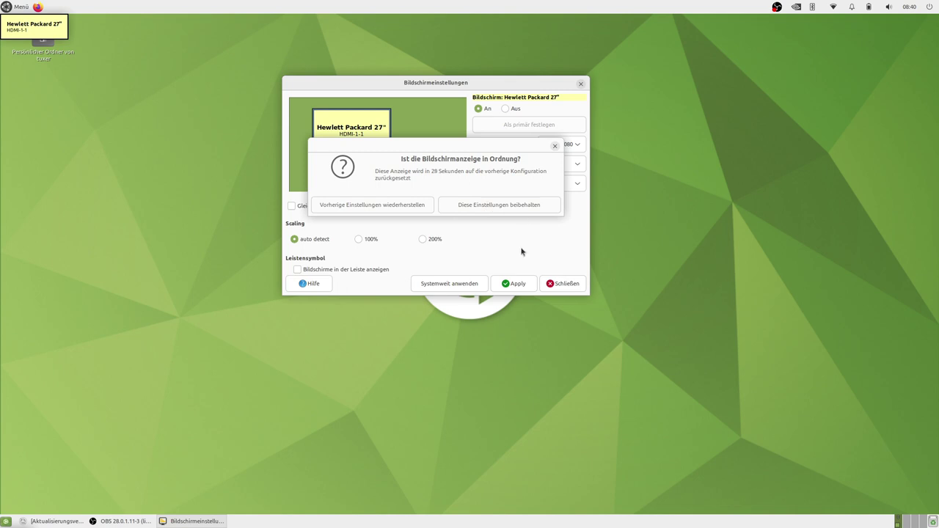
click(494, 208)
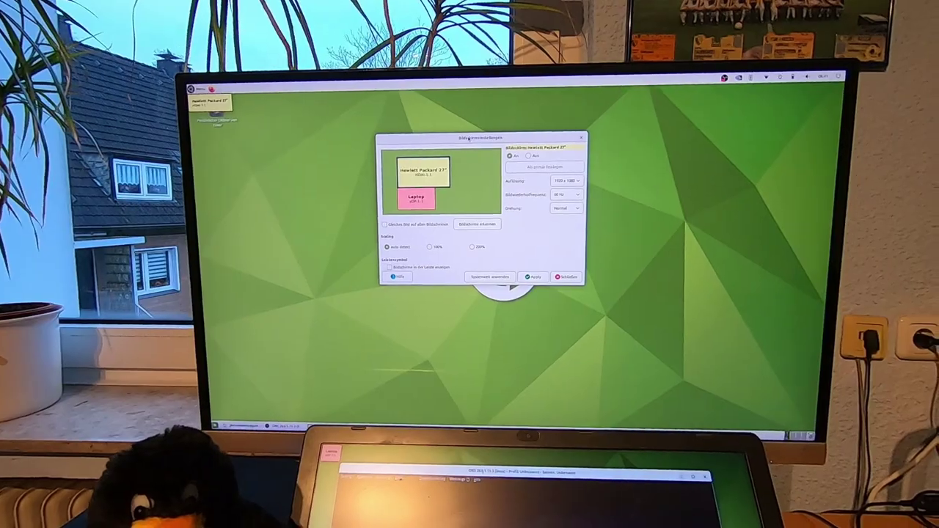
Apply the display layout once more in Bildschirmeinstellungen
click(544, 280)
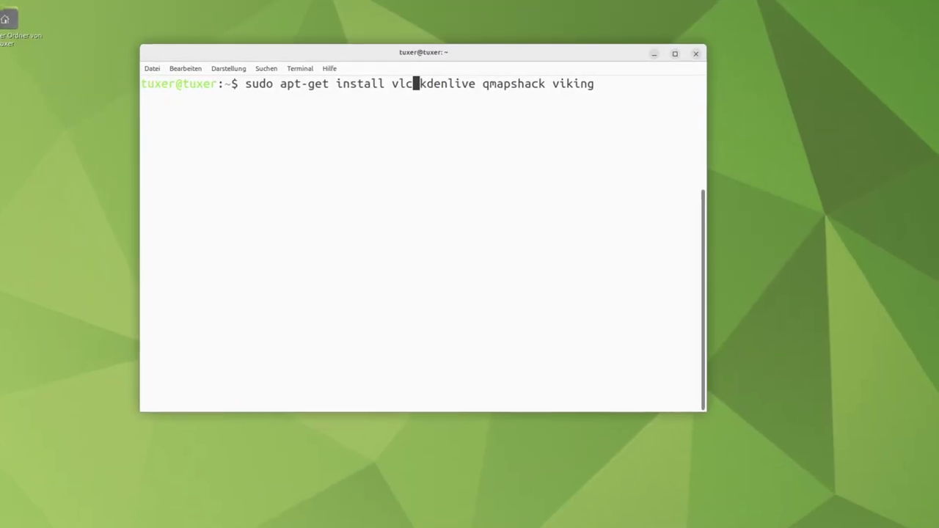
Run sudo apt-get install vlc kdenlive qmapshack viking, confirm it, and mark kdeconnect in the output
key(End)
key(Return)
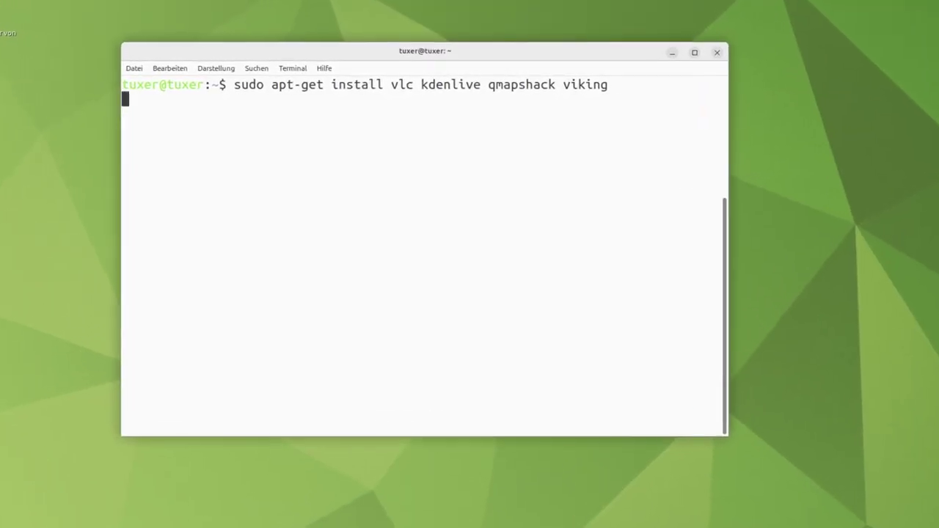
key(Return)
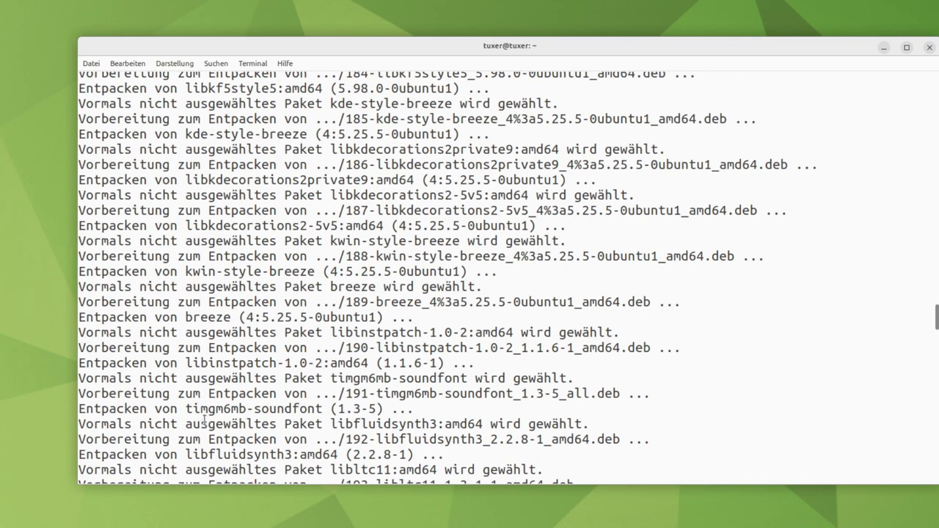
scroll(297, 328, up, 1)
scroll(297, 328, up, 1)
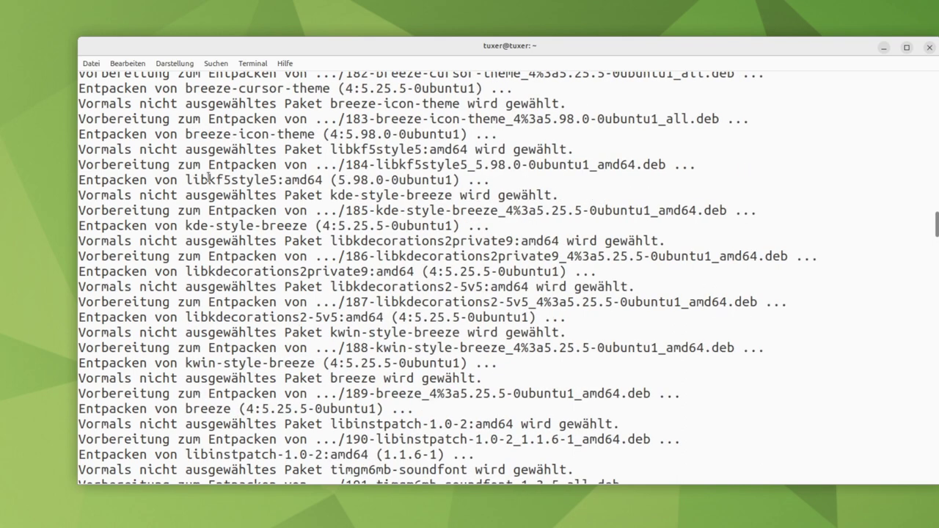
scroll(208, 122, up, 2)
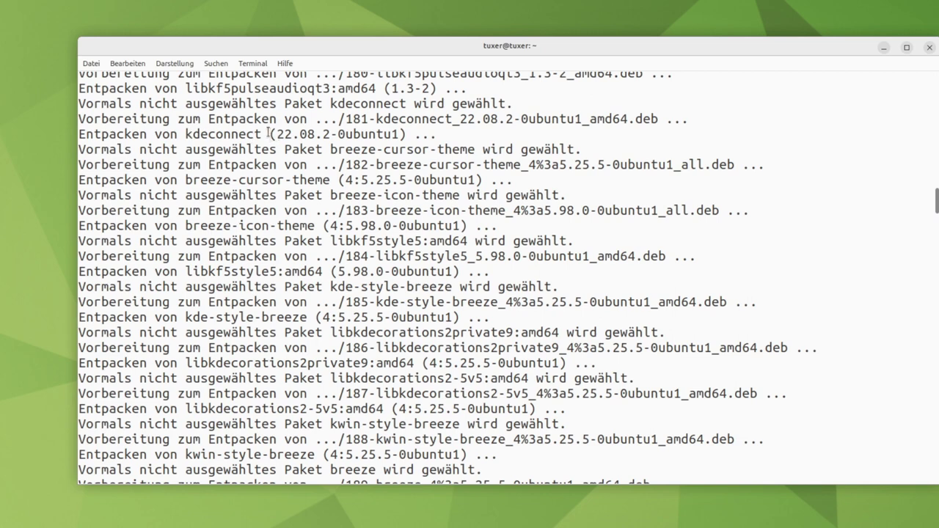
drag(269, 134, 177, 128)
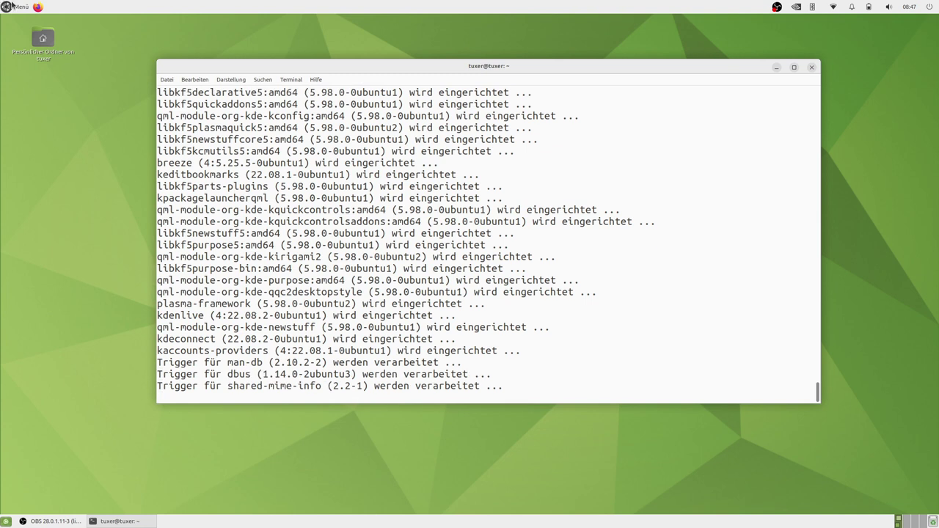
Browse the Grafik and Internet menu categories, then close the menu and the terminal
click(11, 6)
mouse_move(24, 136)
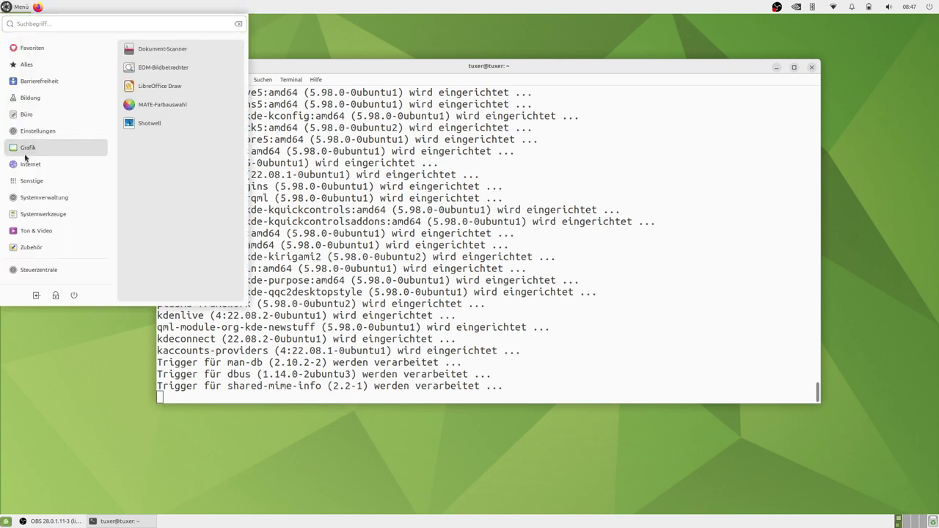
mouse_move(26, 167)
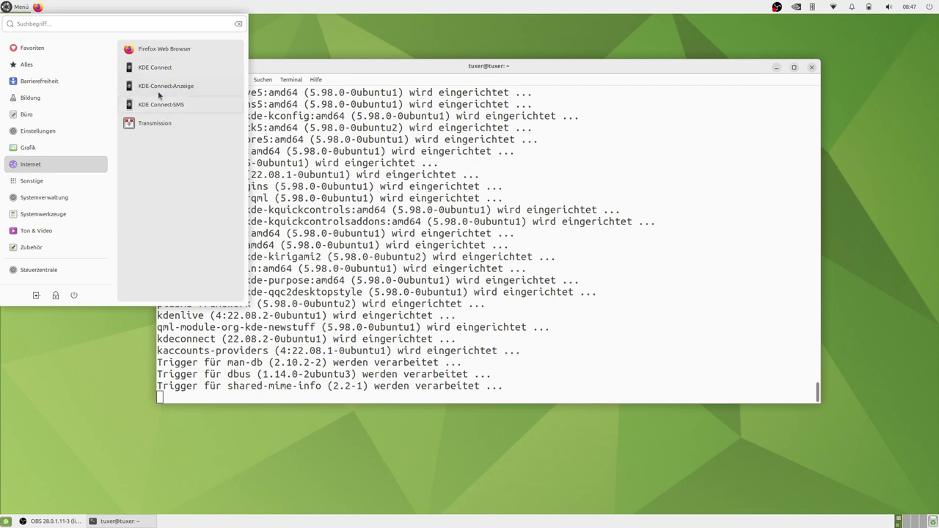
click(357, 87)
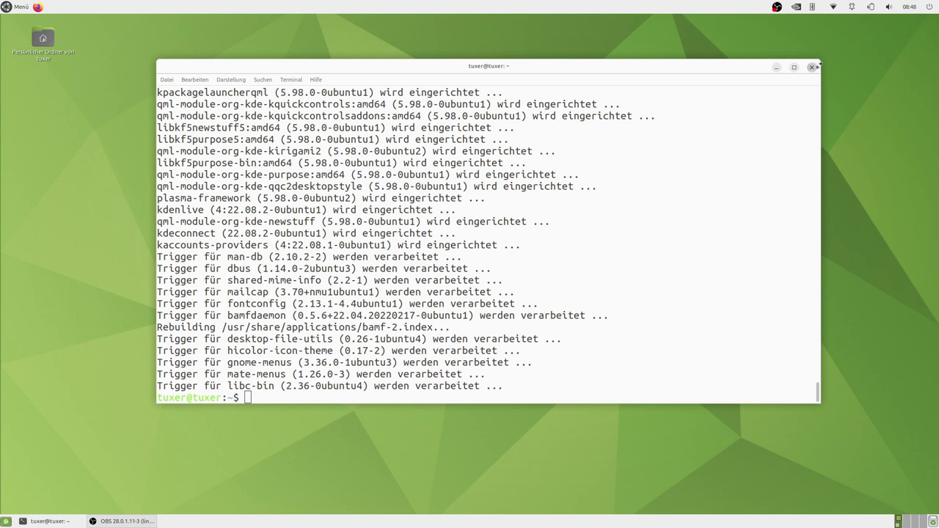
click(812, 68)
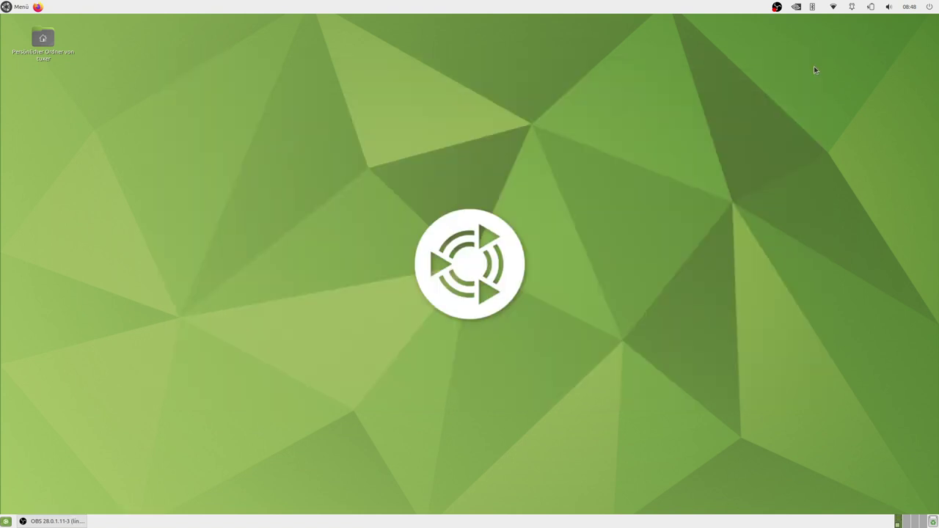
Launch MATE Tweak by searching 'tweak' and enable Dock aktivieren on the Leiste page
click(21, 7)
text(tweak)
click(176, 49)
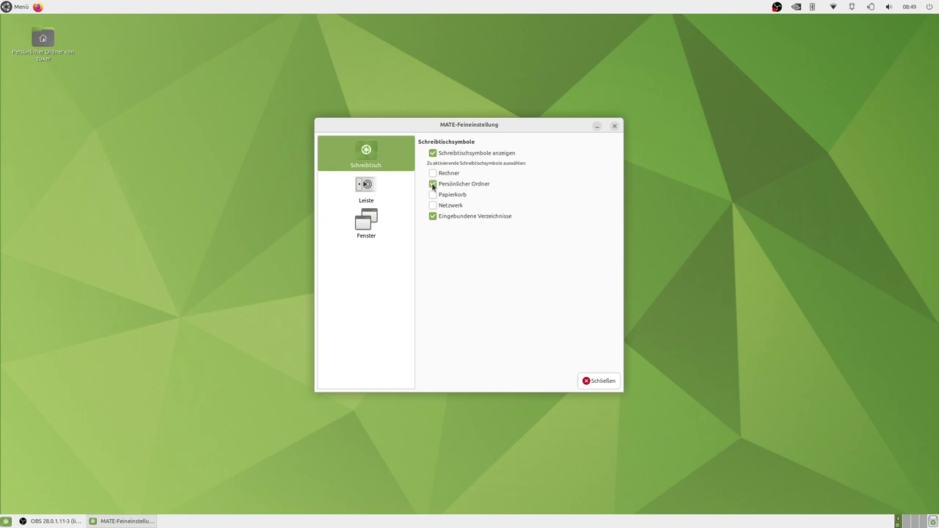
click(374, 196)
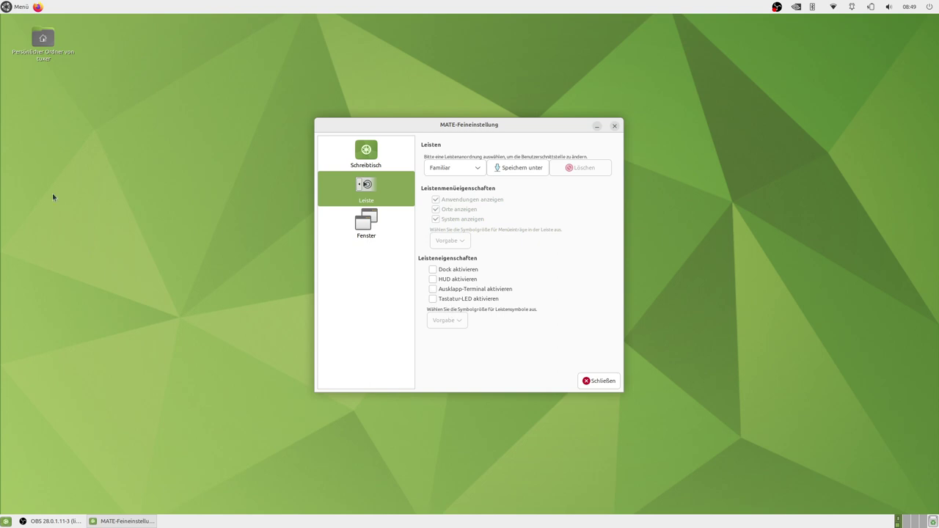
click(454, 276)
drag(462, 136, 414, 129)
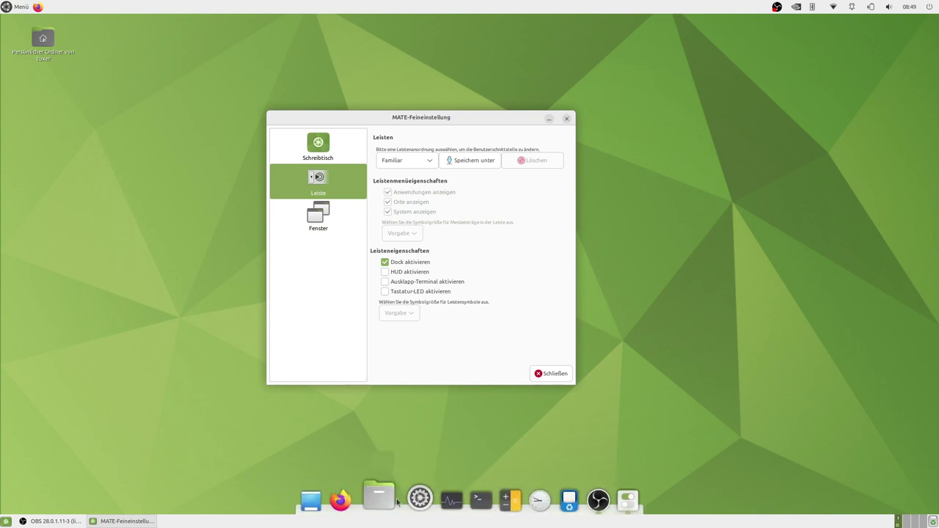
Delete the bottom panel, confirming the removal
right_click(233, 522)
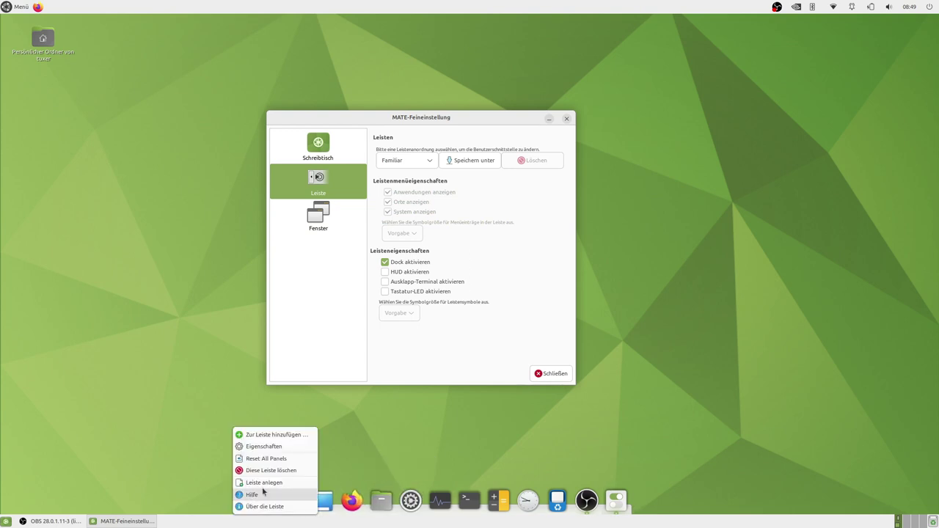
click(285, 473)
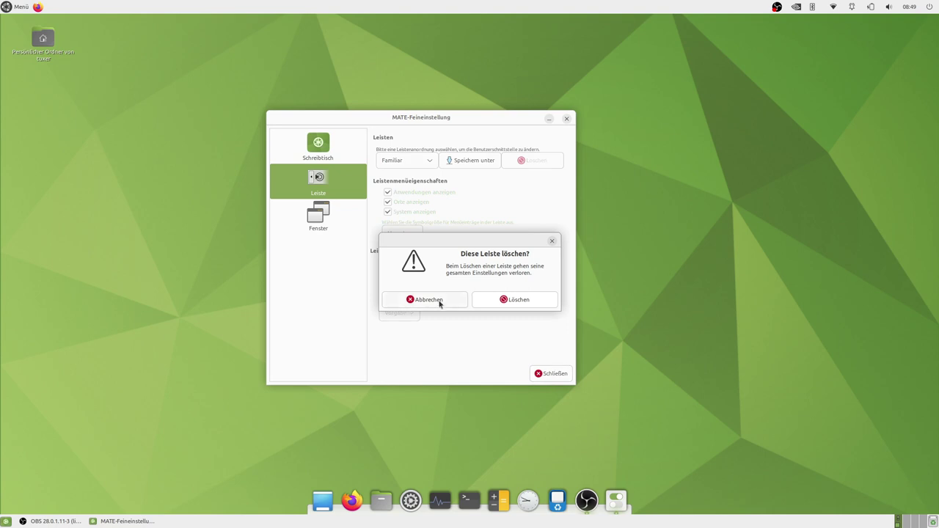
click(515, 300)
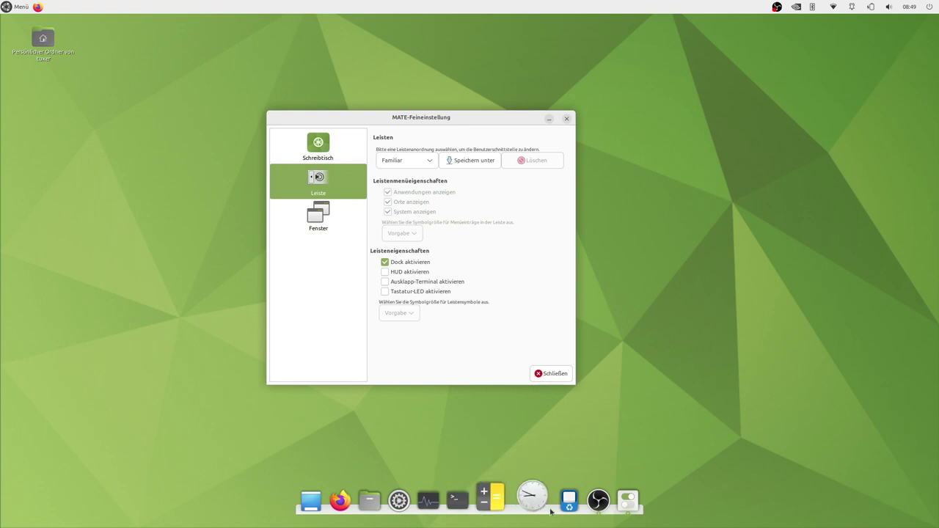
right_click(604, 513)
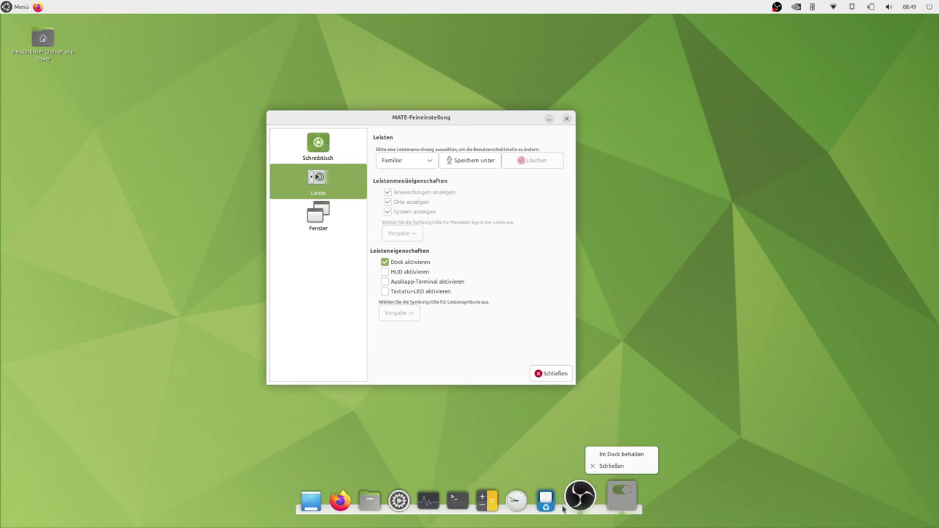
Open Plank preferences via a 'plank' search and set the dock Position to Links
click(22, 7)
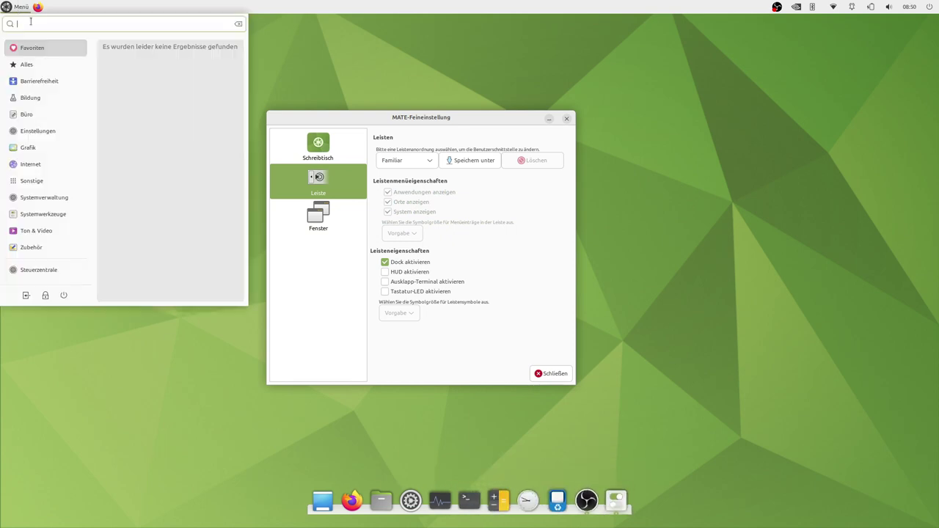
text(plank)
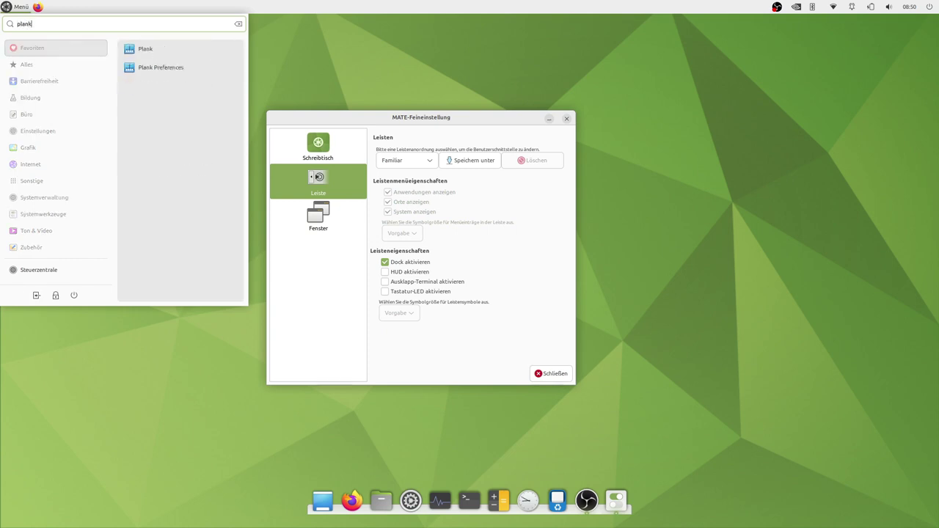
click(173, 67)
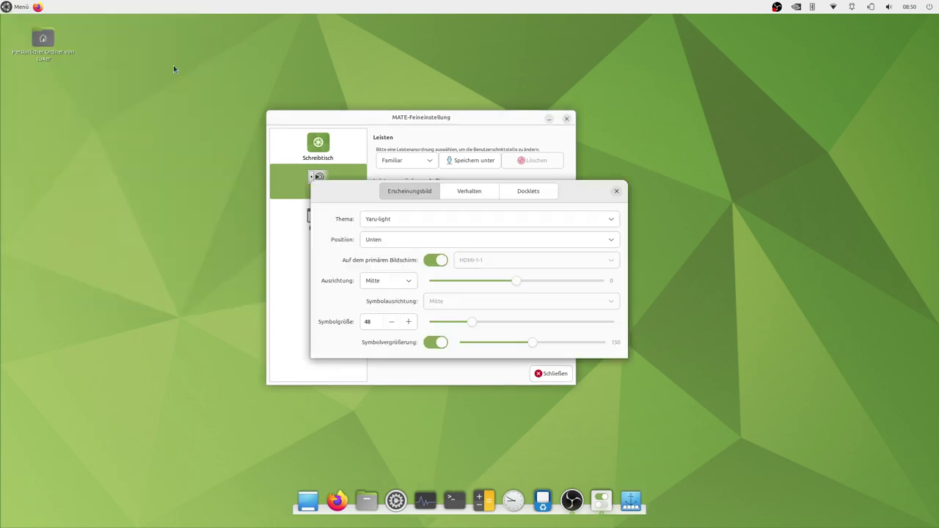
drag(579, 194, 538, 99)
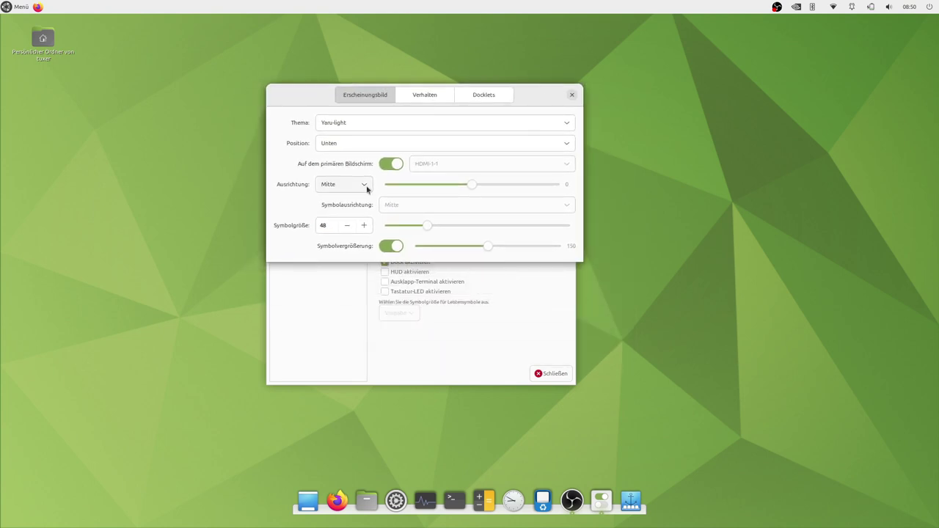
click(368, 146)
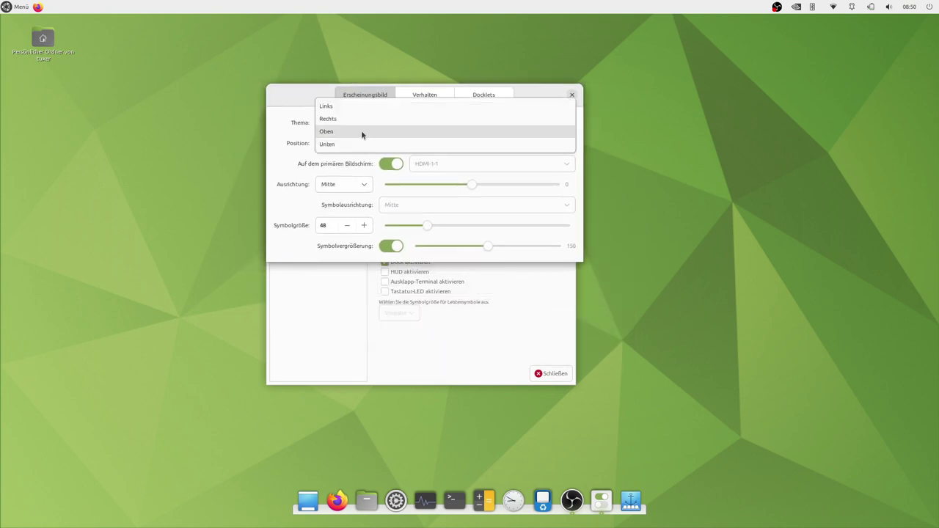
click(355, 106)
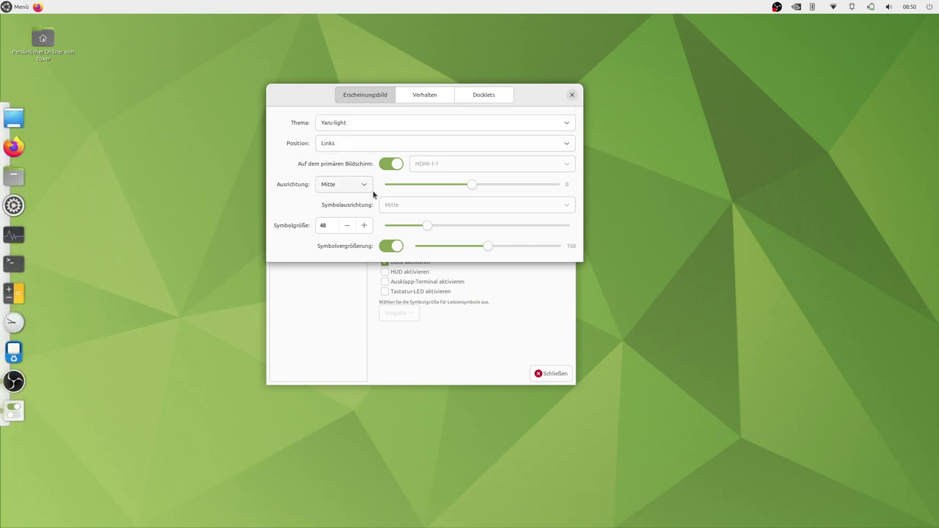
Set Ausrichtung to Mitte, offset back to 0, Symbolgröße to 41, and show the Docklets list
drag(482, 183, 431, 186)
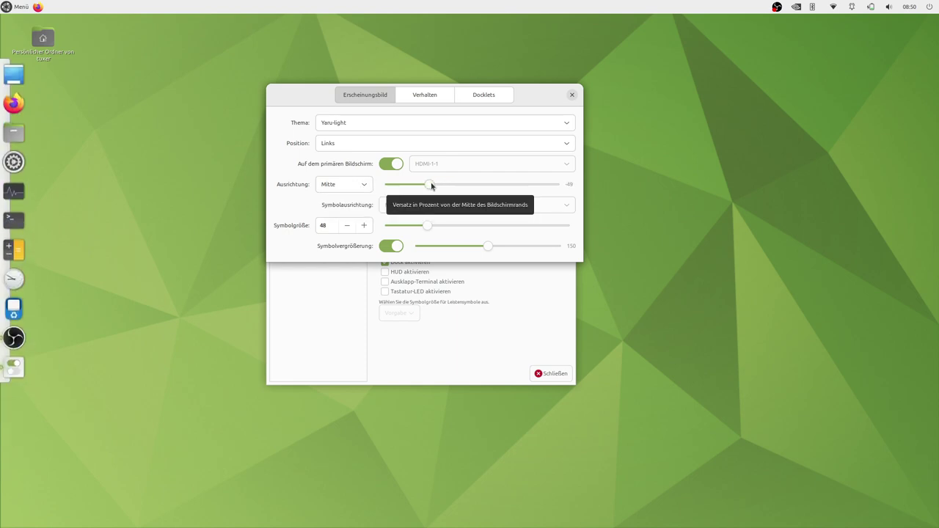
click(360, 185)
click(353, 173)
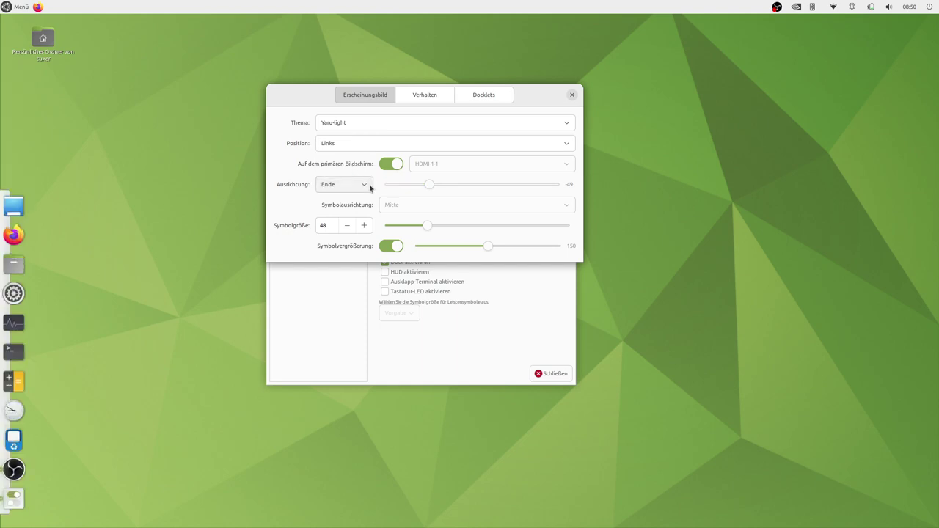
click(367, 186)
click(342, 197)
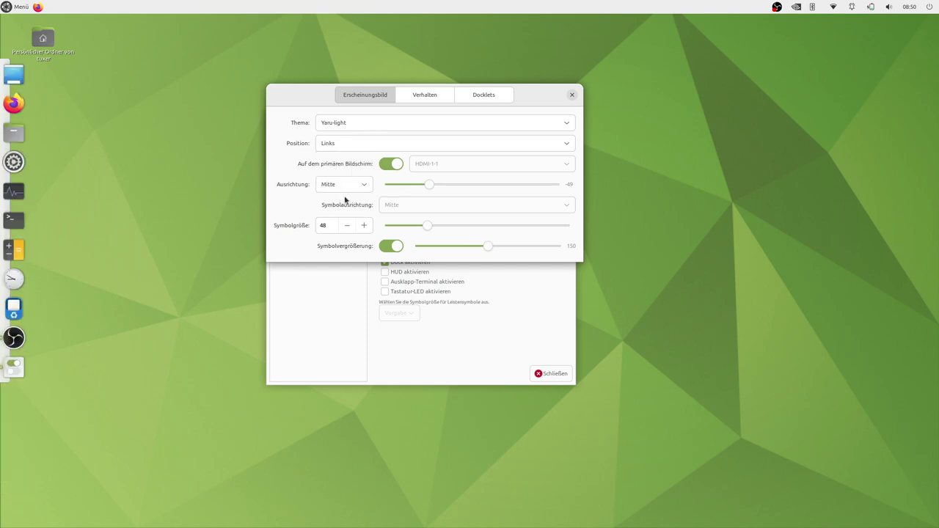
drag(433, 184, 474, 185)
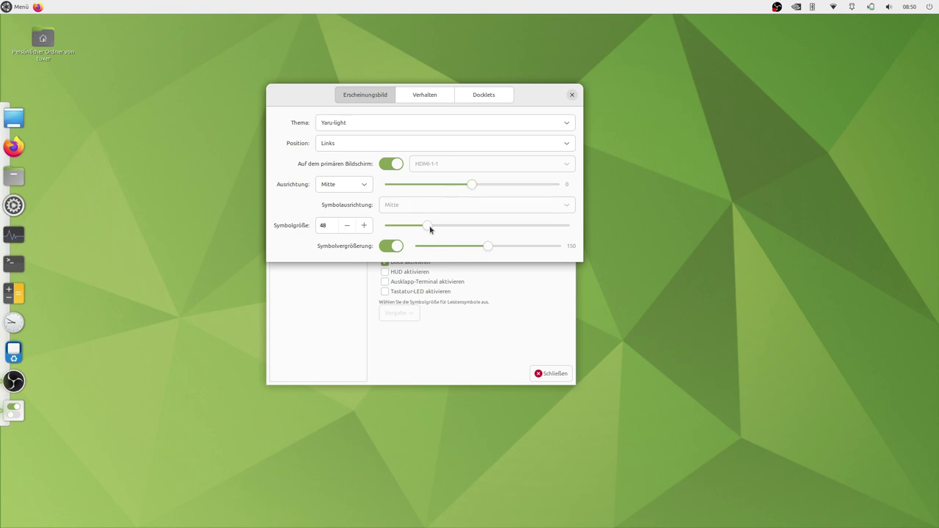
drag(430, 226, 416, 228)
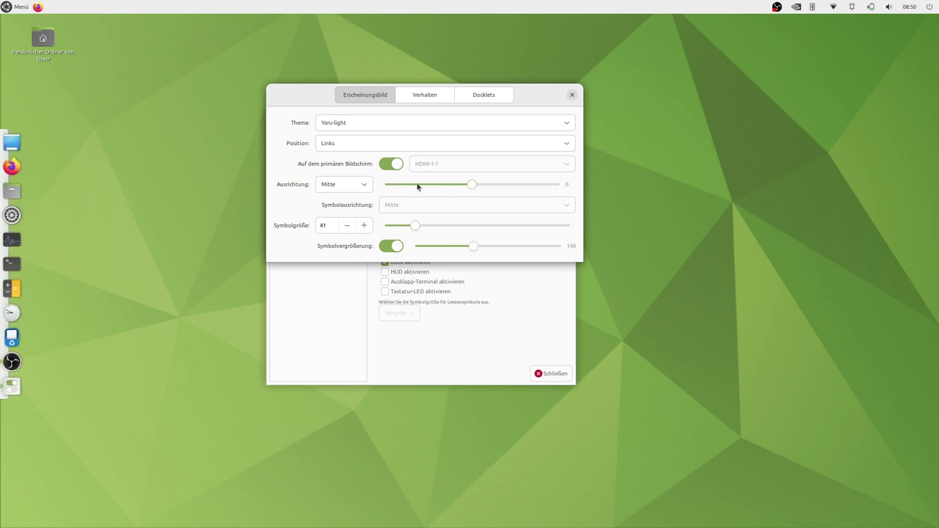
click(429, 95)
click(521, 119)
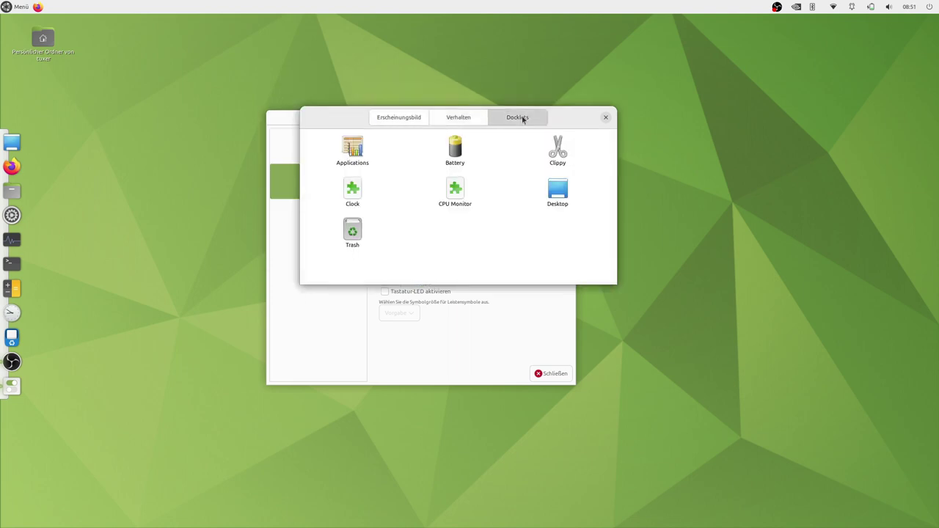
Add the Clippy docklet to the dock and close Plank preferences
click(560, 163)
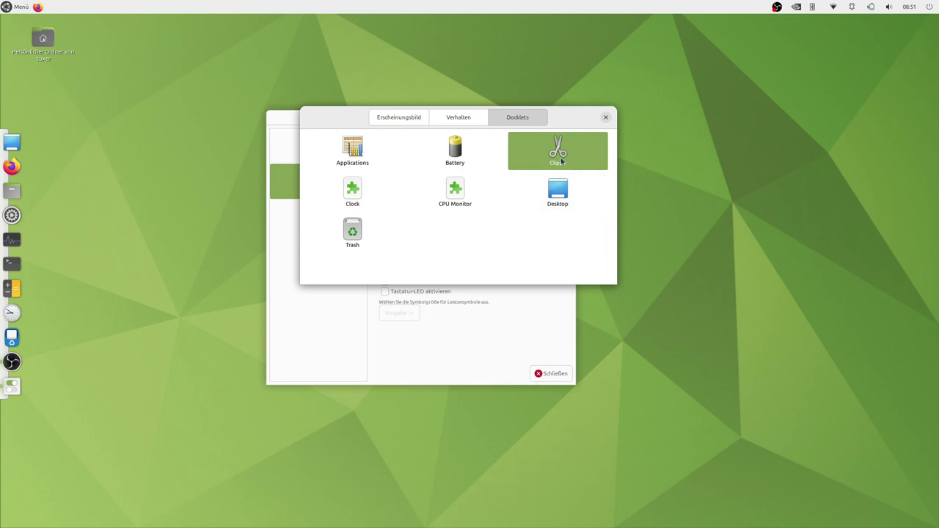
double_click(562, 159)
click(605, 118)
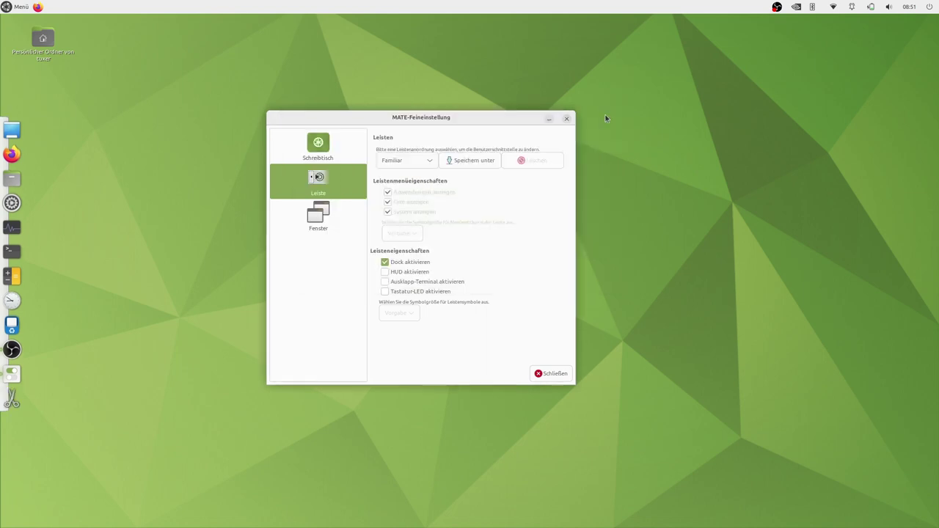
Enable Ausklapp-Terminal aktivieren in MATE Tweak and close MATE Tweak
click(384, 262)
click(384, 262)
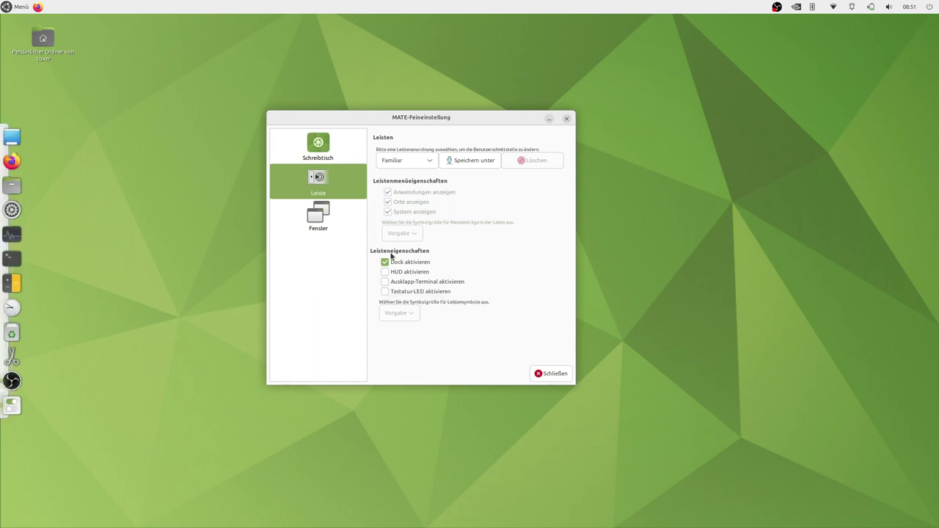
click(384, 283)
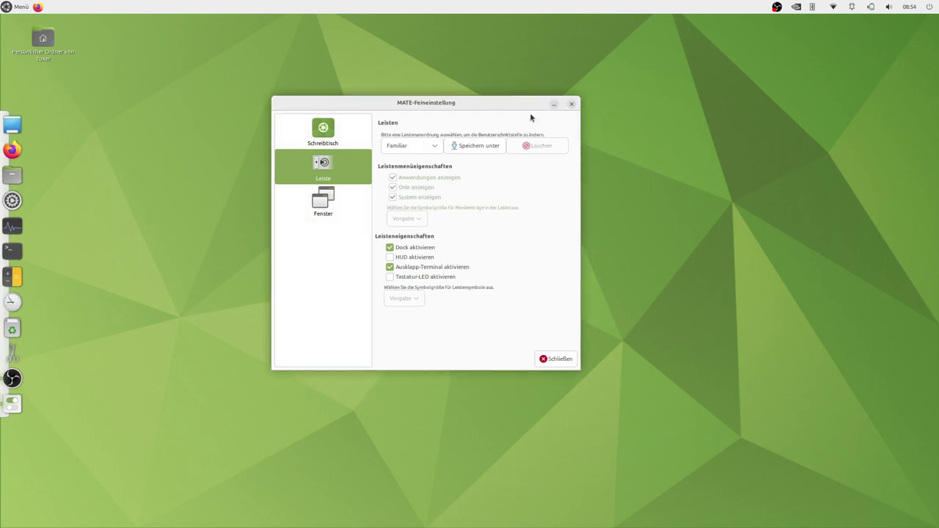
click(571, 104)
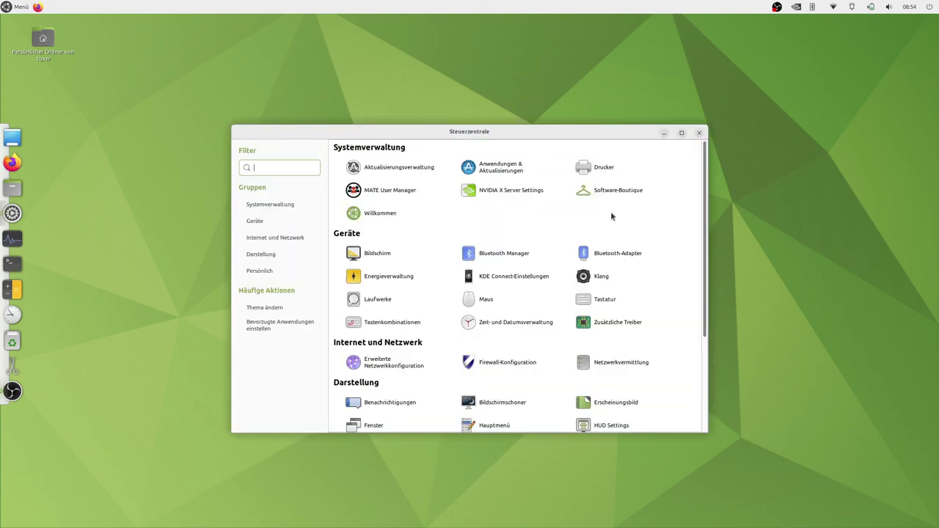
Move and enlarge the Steuerzentrale window, then open Zusätzliche Treiber
drag(494, 131, 377, 56)
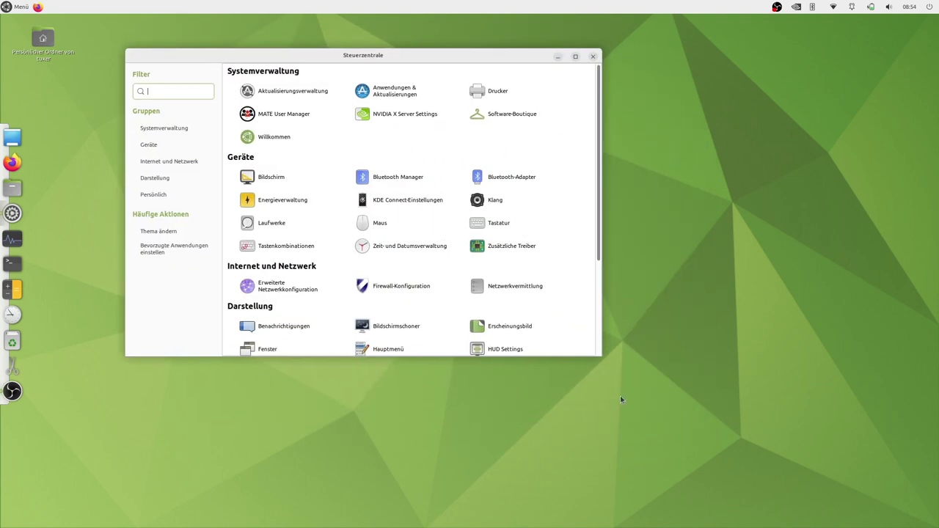
drag(605, 362, 779, 450)
click(596, 348)
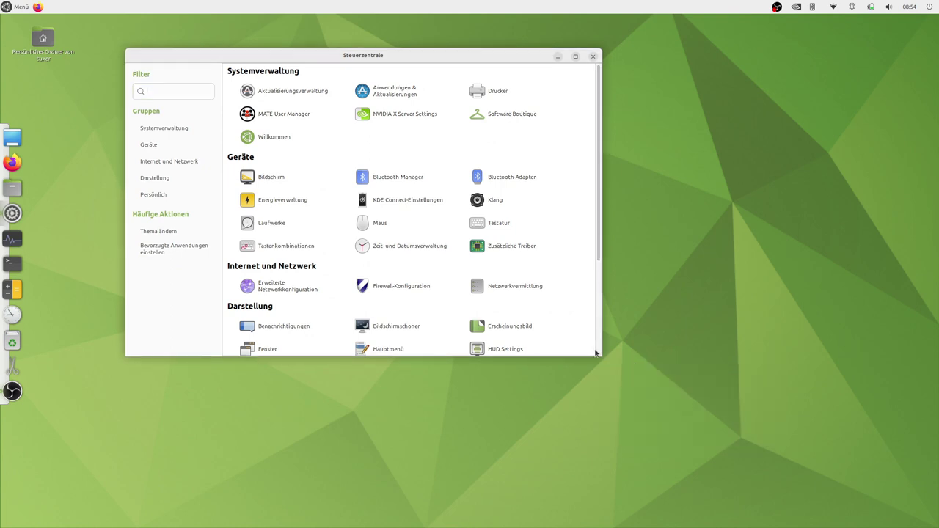
drag(625, 379, 872, 484)
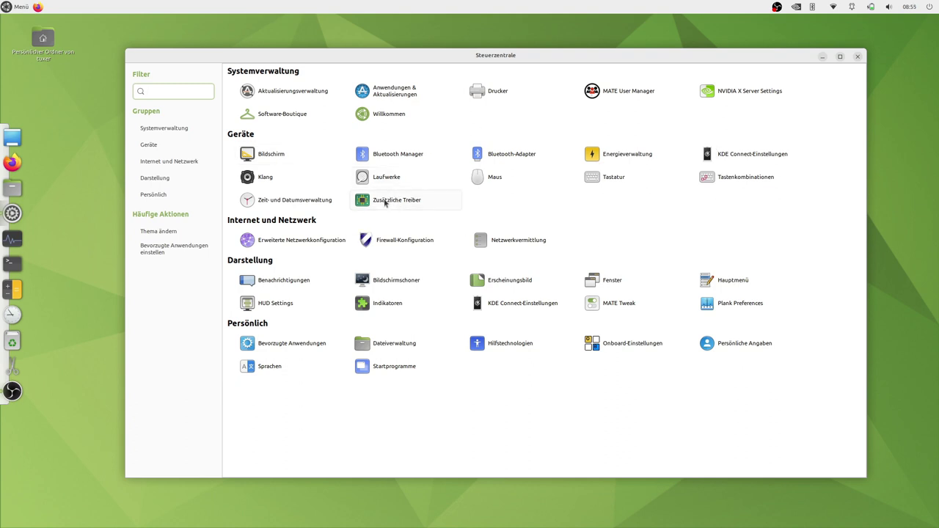
click(392, 207)
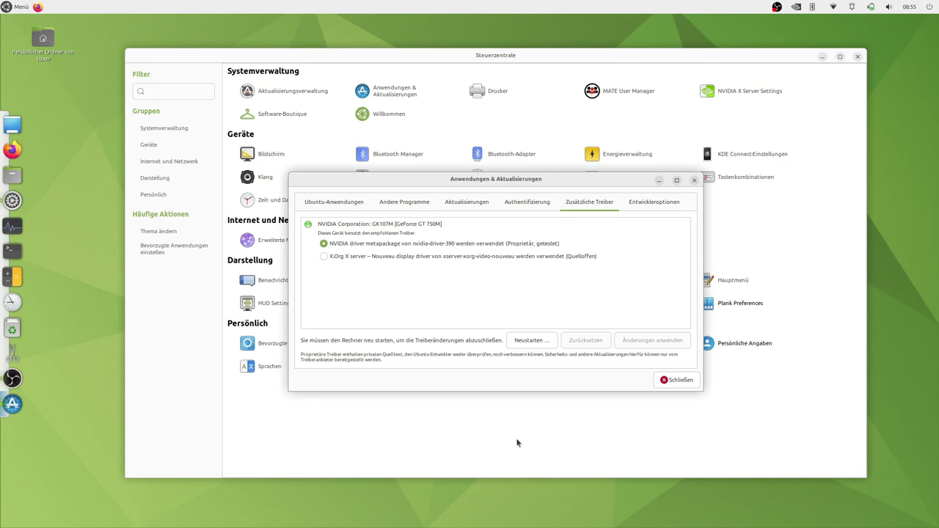
Restart the computer from the driver tab and log back in with the account password
click(533, 340)
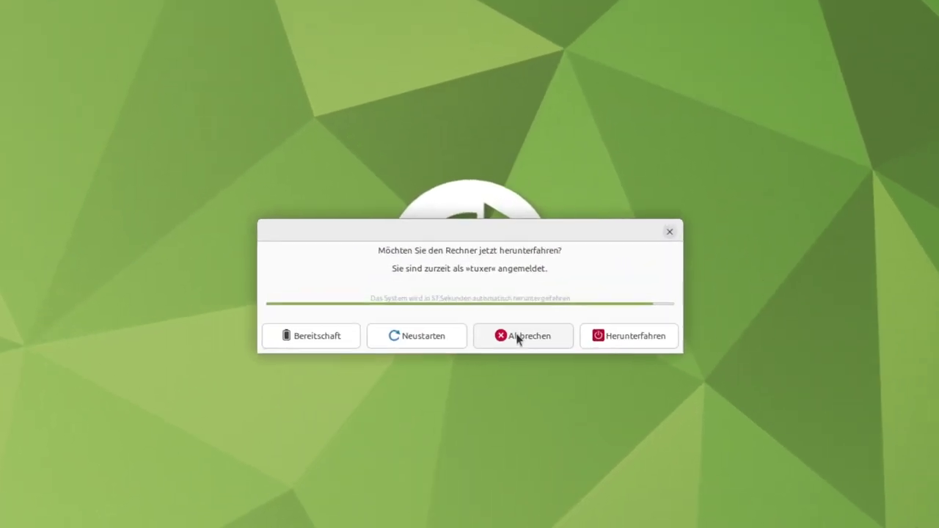
click(376, 363)
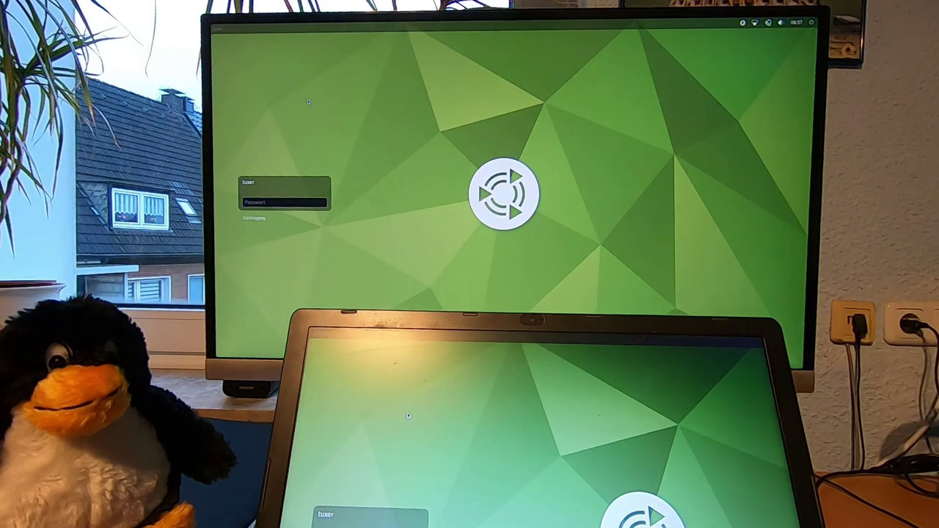
text(****)
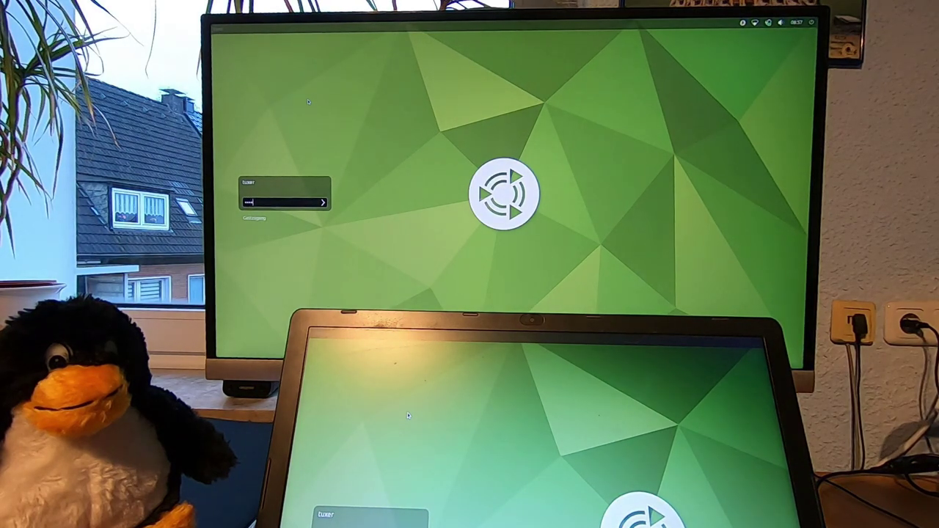
text(******)
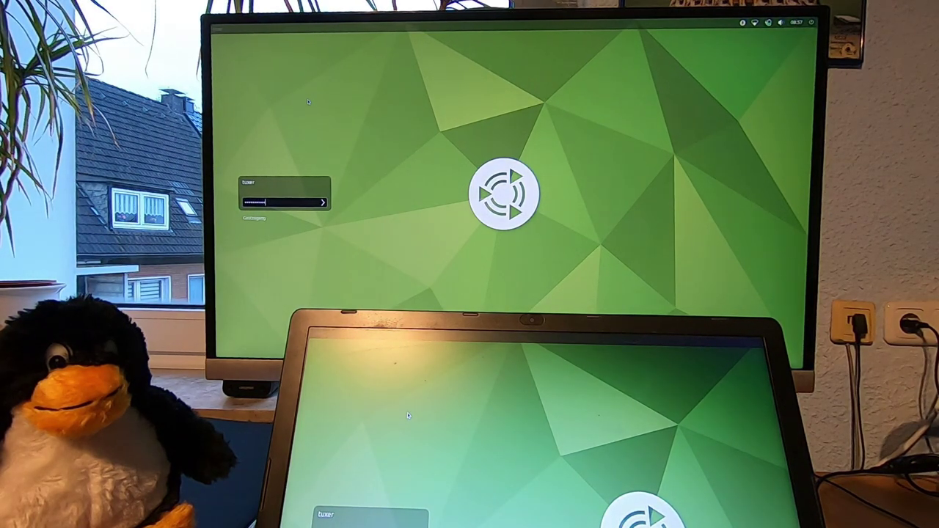
key(Return)
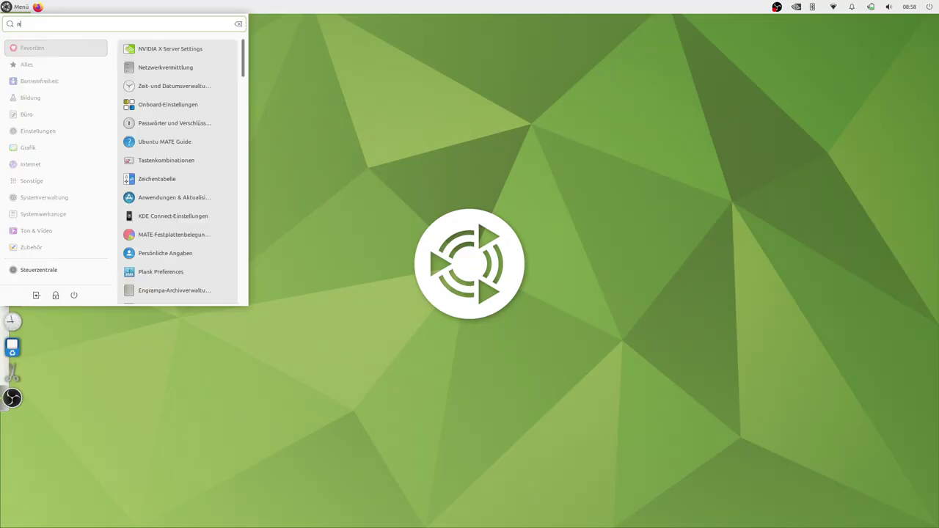
Launch NVIDIA X Server Settings via a 'vid' search and browse its layout, XVideo, OpenGL, antialiasing and GPU pages
text(vid)
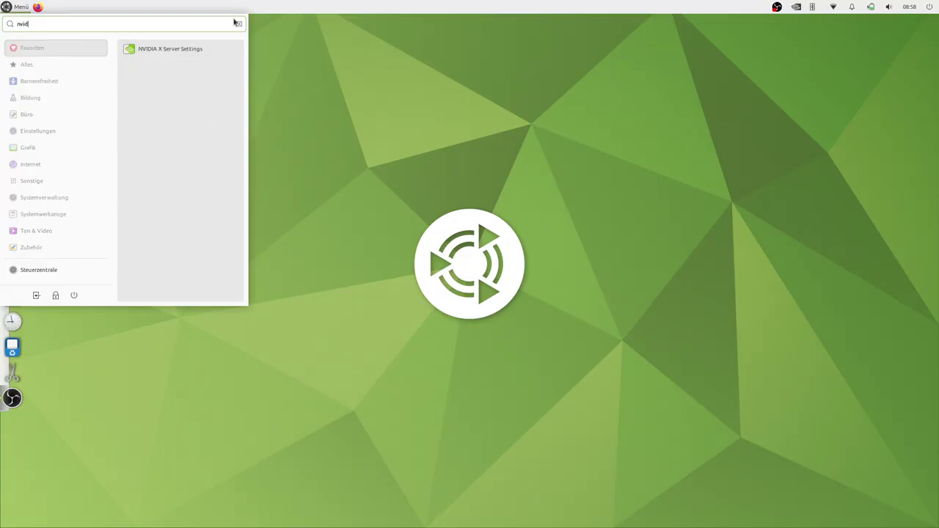
click(192, 48)
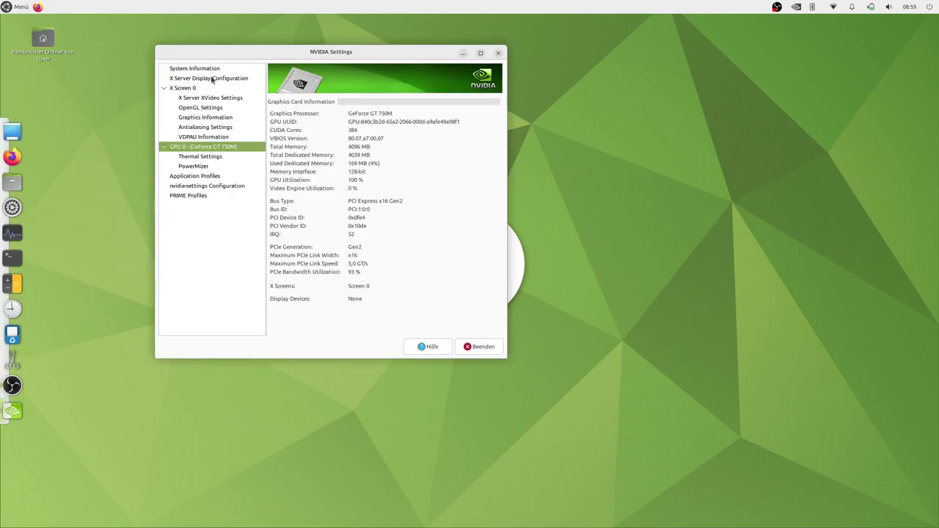
click(208, 79)
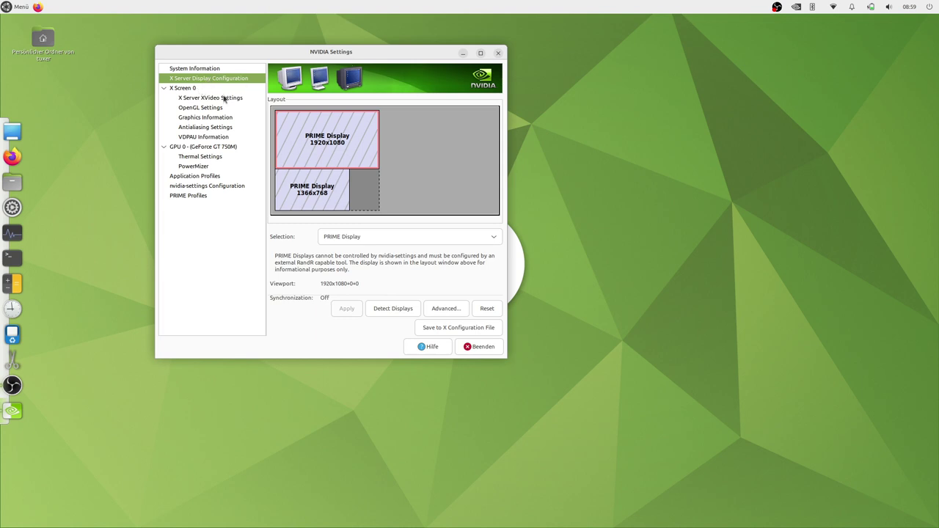
click(223, 98)
click(203, 109)
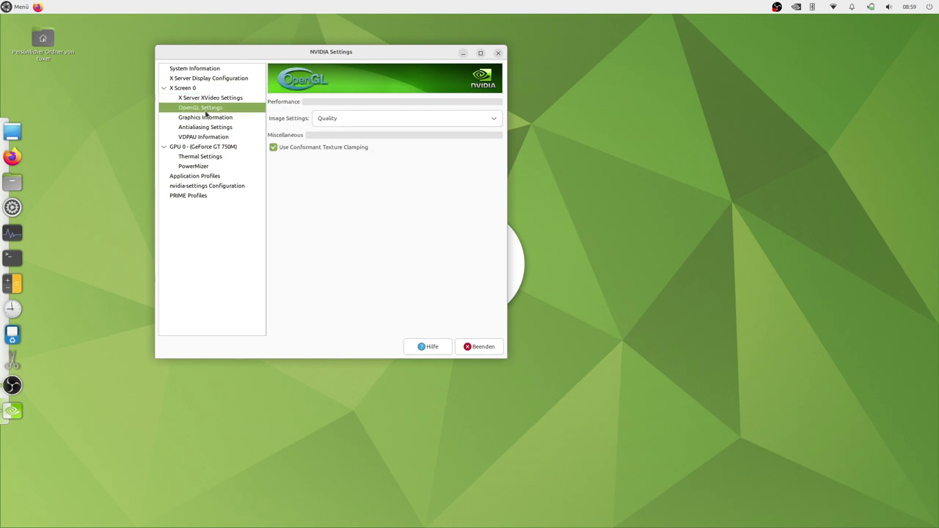
click(208, 120)
click(206, 129)
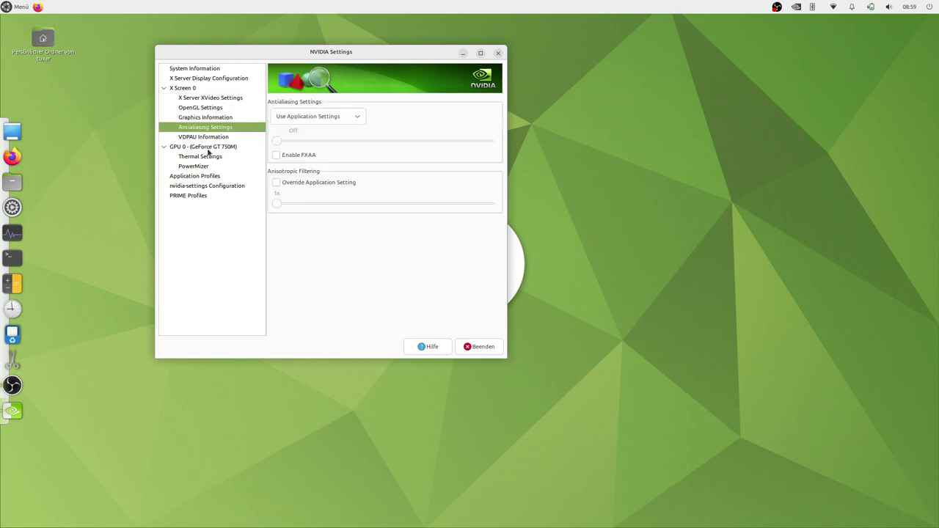
click(208, 149)
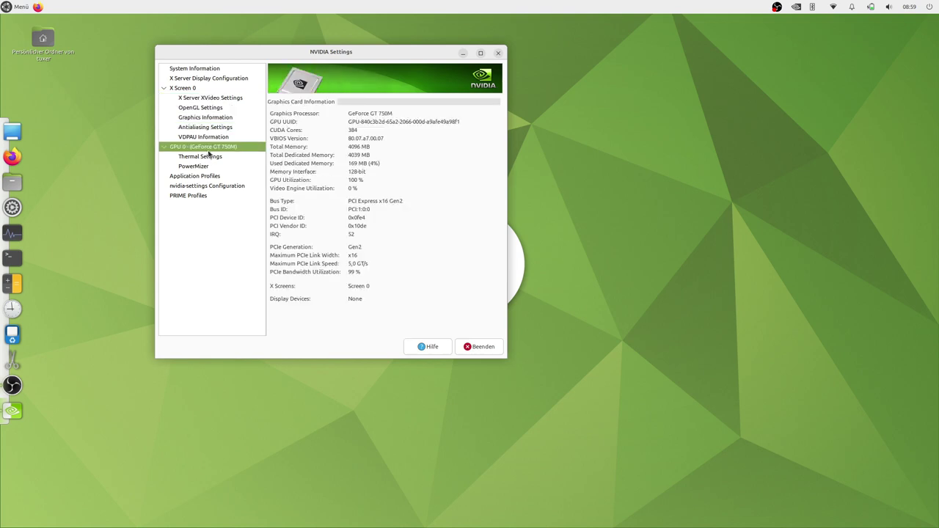
Set the OpenGL image quality to Performance
click(193, 99)
click(199, 79)
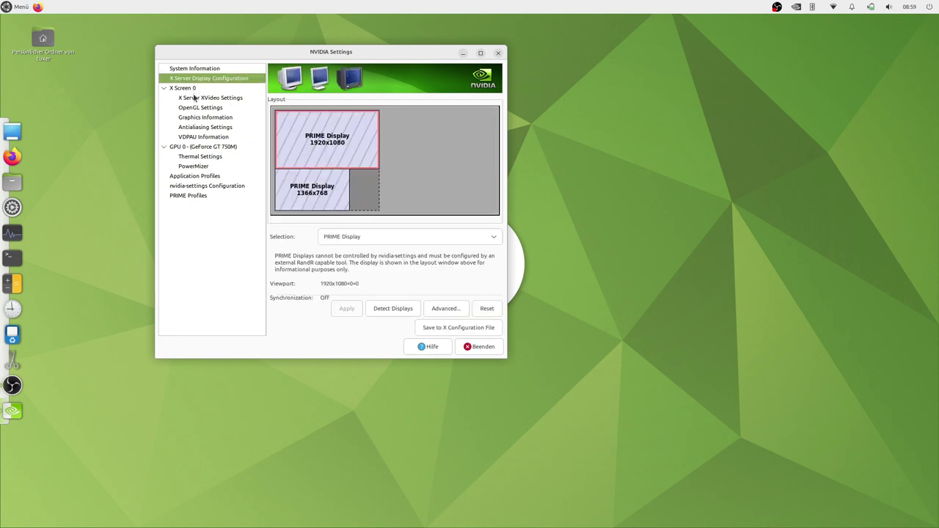
click(195, 97)
click(200, 110)
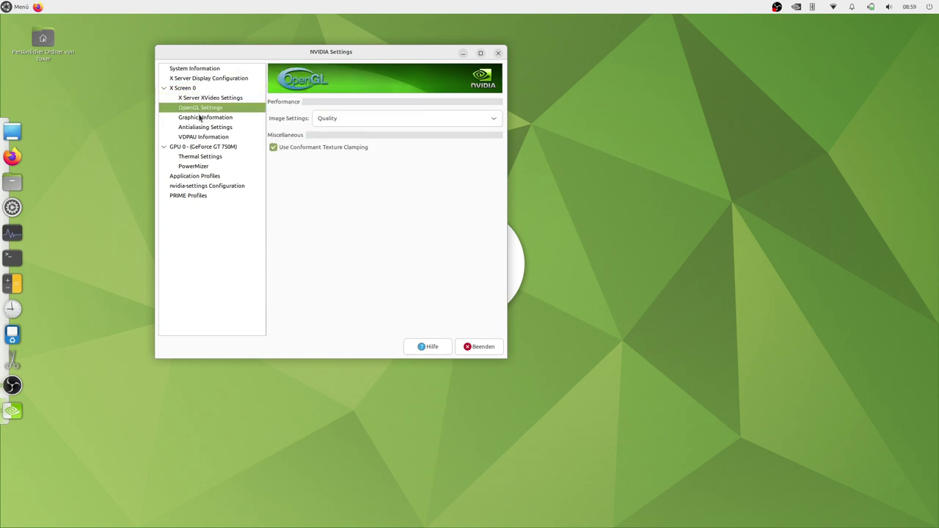
click(318, 121)
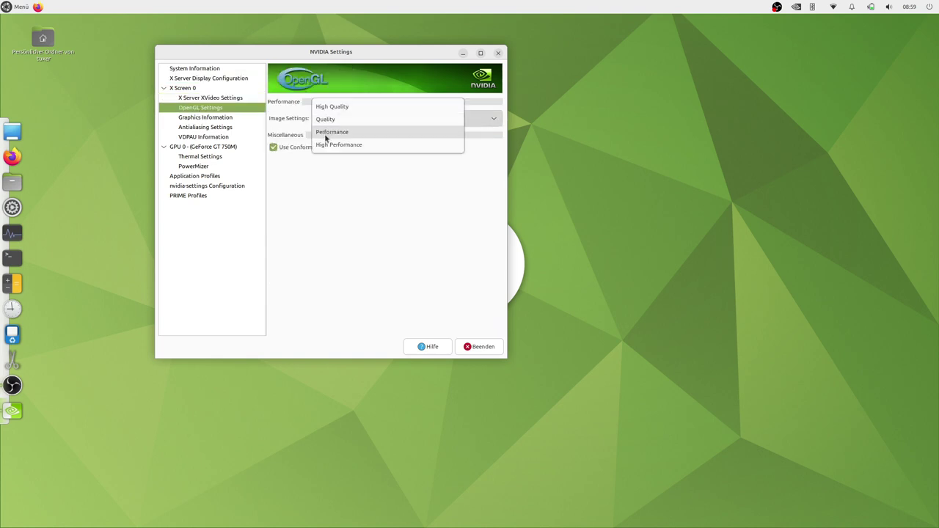
click(332, 133)
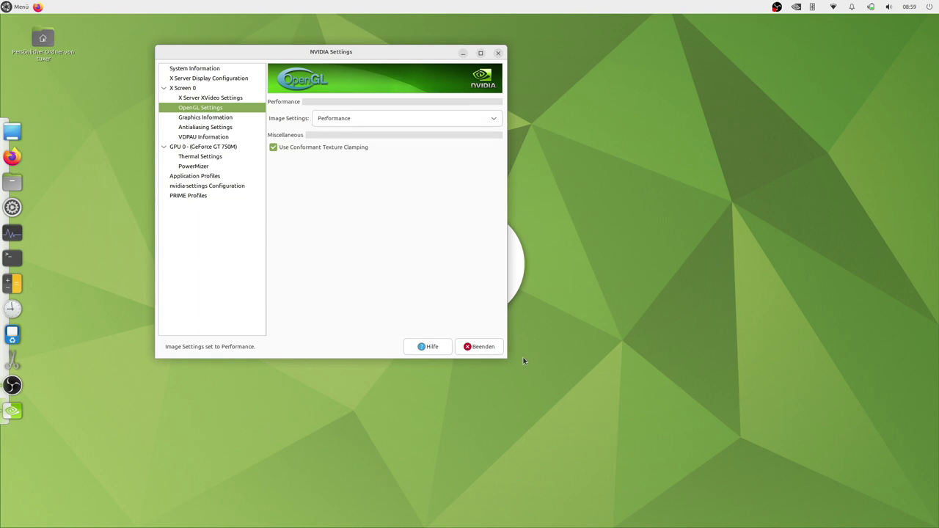
Quit NVIDIA X Server Settings, confirming in the Really quit? dialog
click(492, 350)
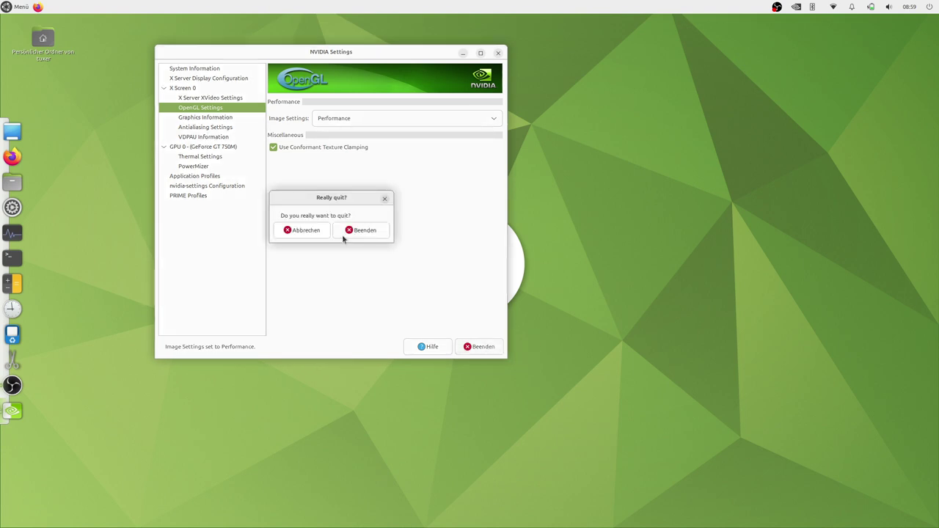
click(357, 230)
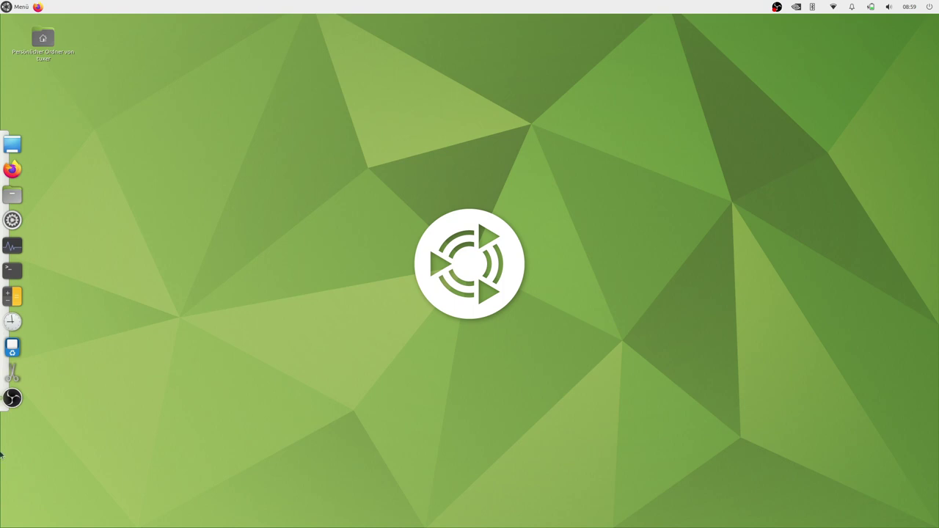
key(super)
Open Appearance Preferences from the Control Center and apply the Yaru-blue-dark theme
click(34, 268)
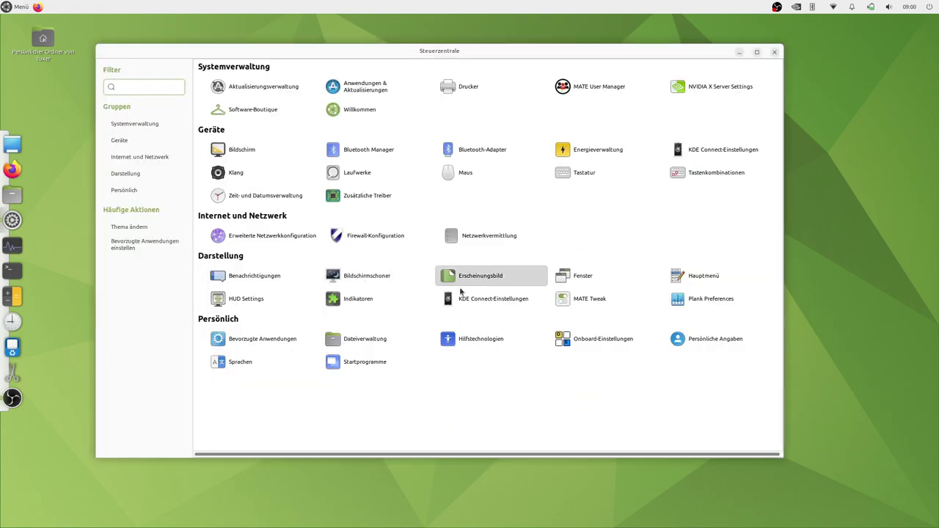
click(460, 289)
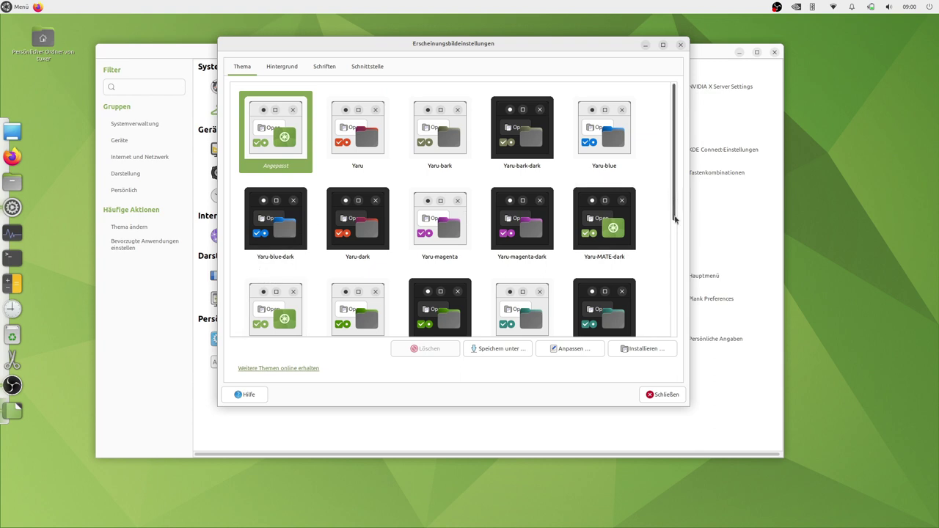
drag(675, 220, 678, 334)
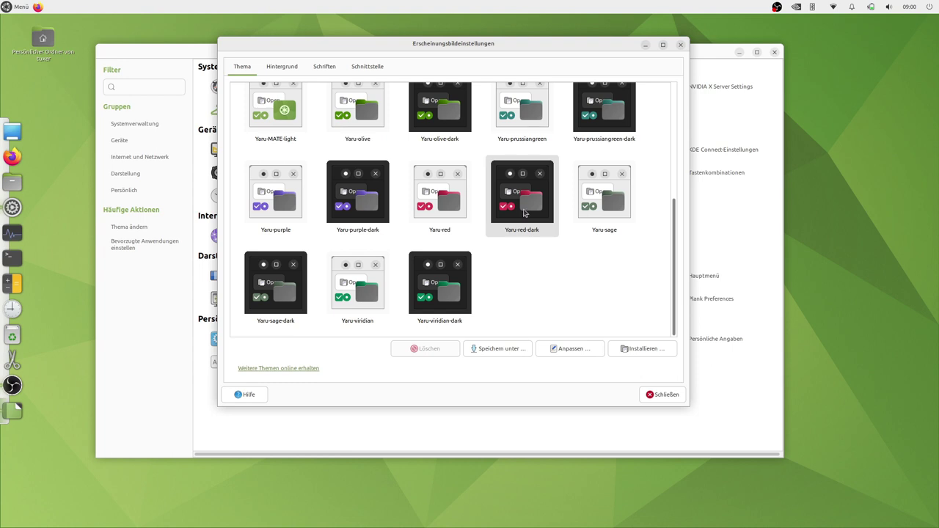
click(524, 213)
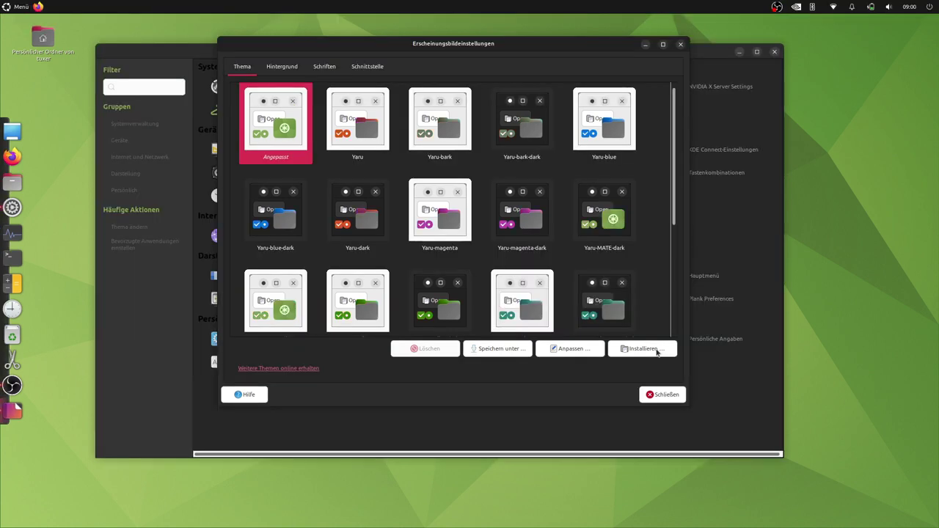
click(656, 350)
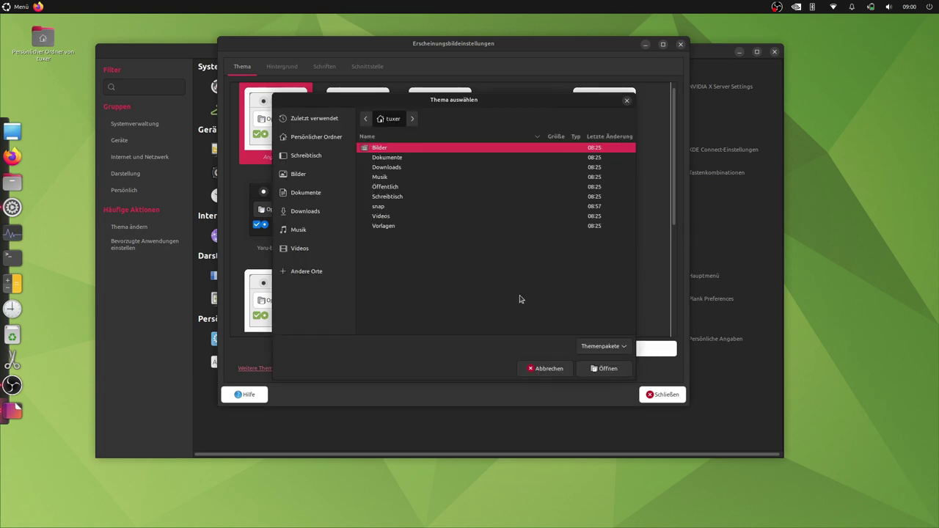
key(Escape)
click(287, 216)
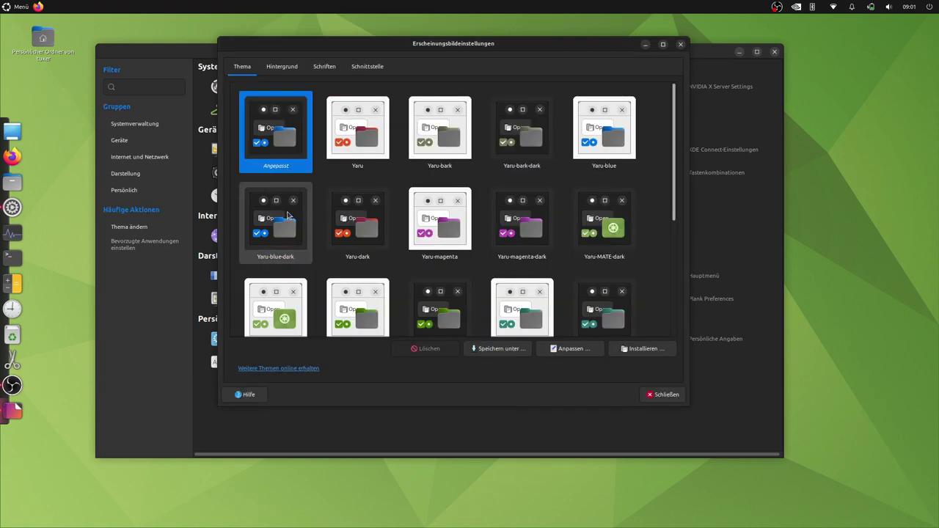
click(275, 67)
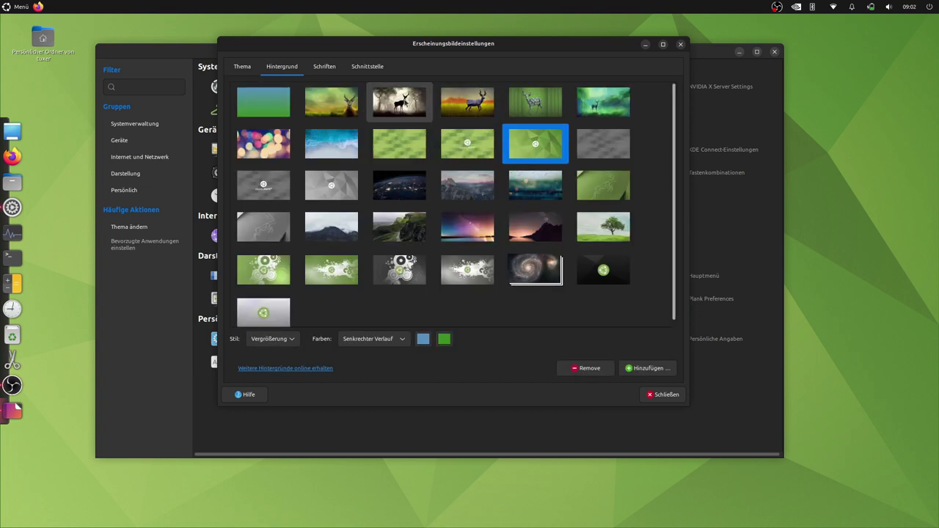
Set the misty forest deer-silhouette wallpaper, then close Appearance Preferences and minimize the Control Center
click(402, 110)
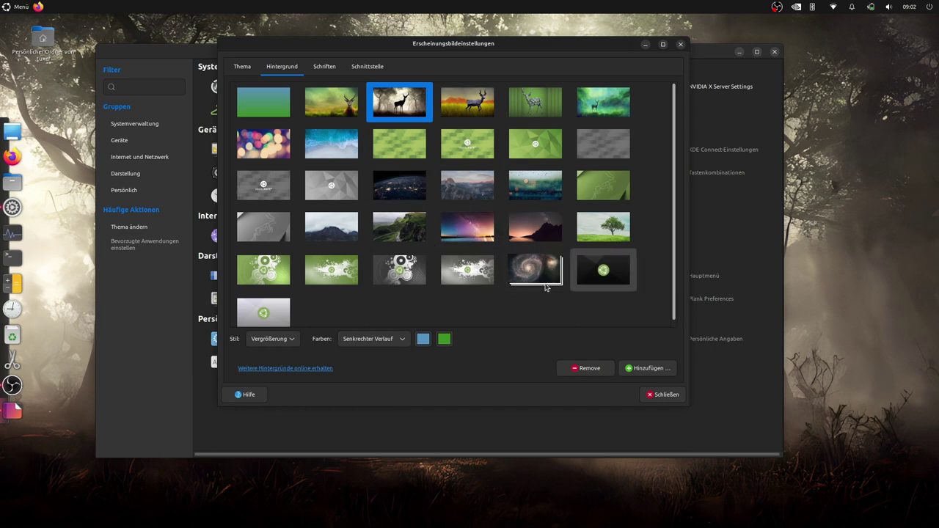
scroll(585, 268, down, 1)
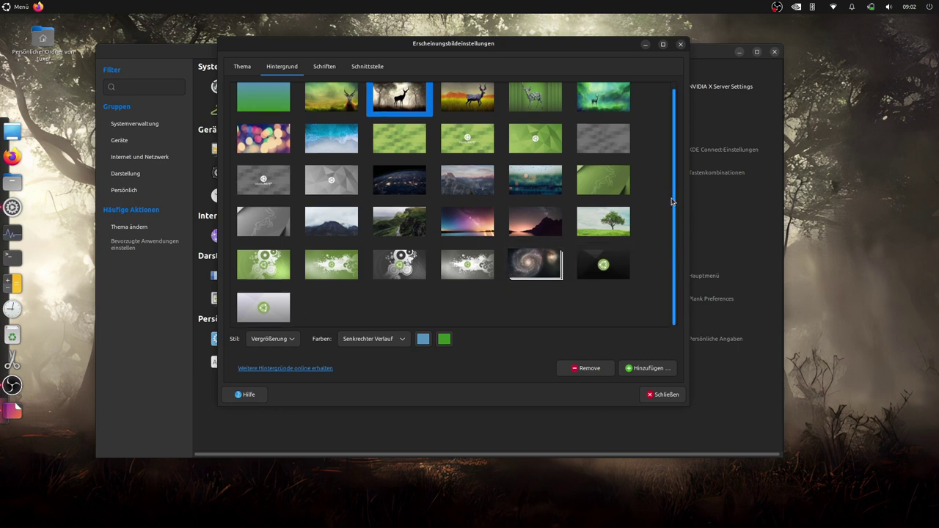
scroll(671, 200, up, 1)
click(663, 394)
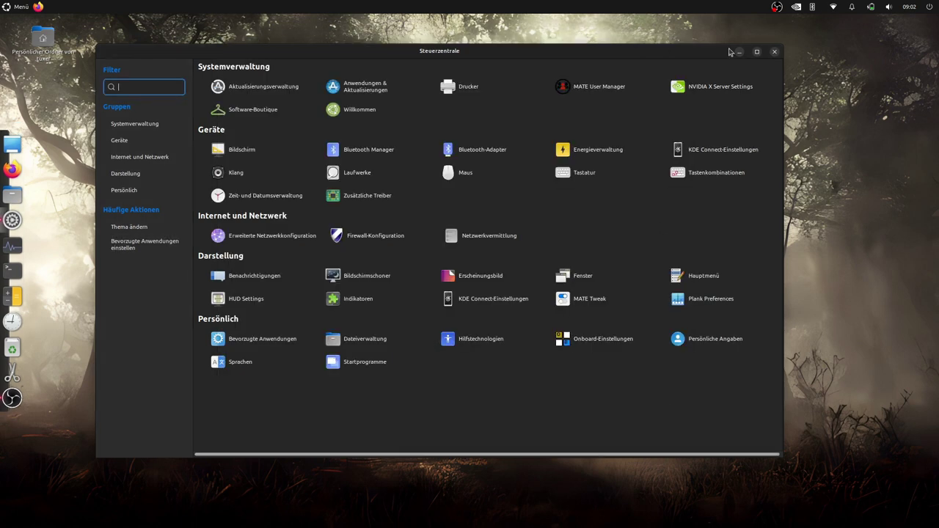
click(739, 52)
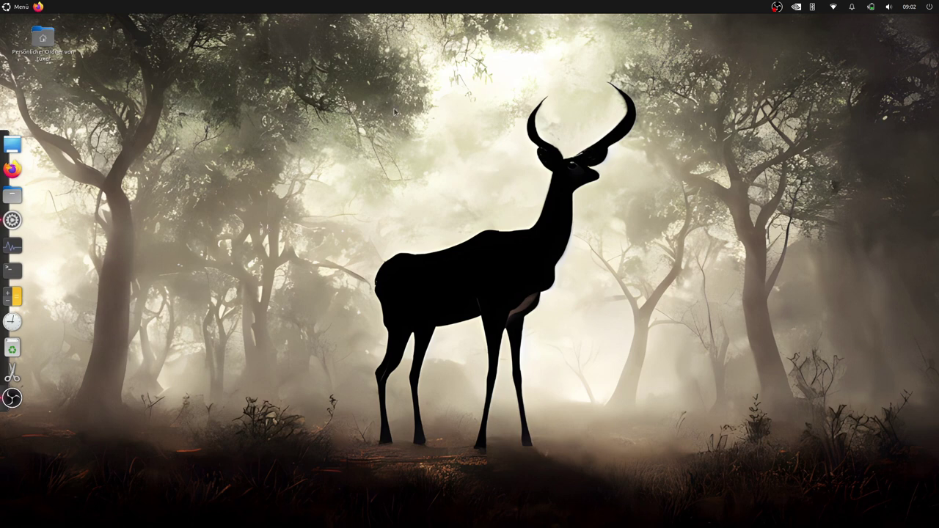
click(16, 10)
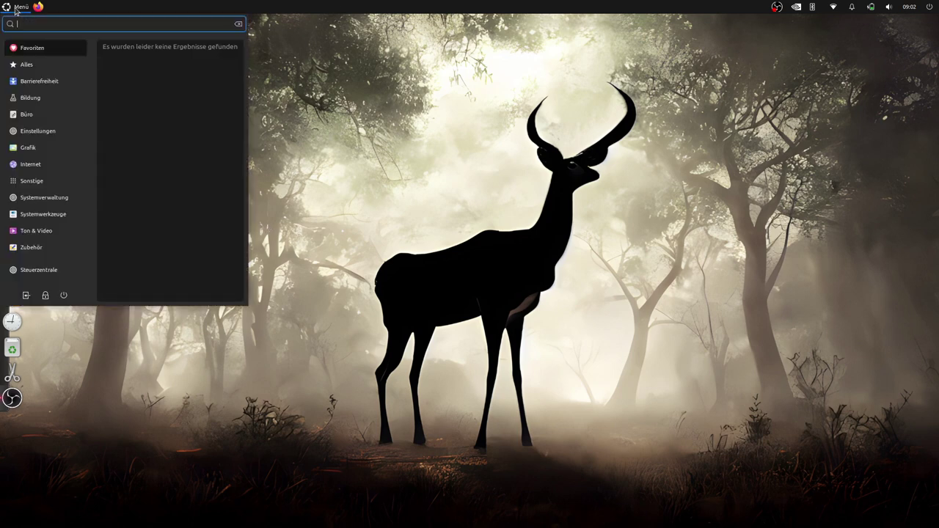
click(44, 199)
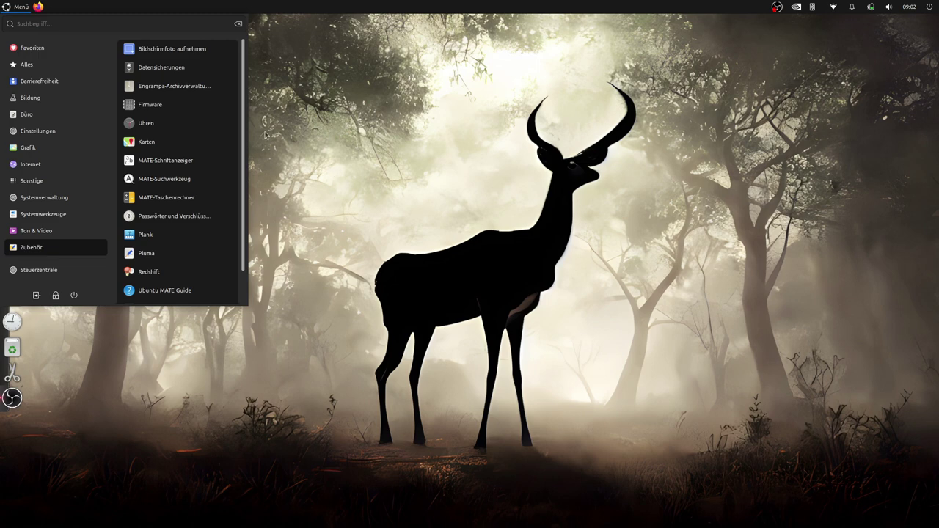
click(285, 82)
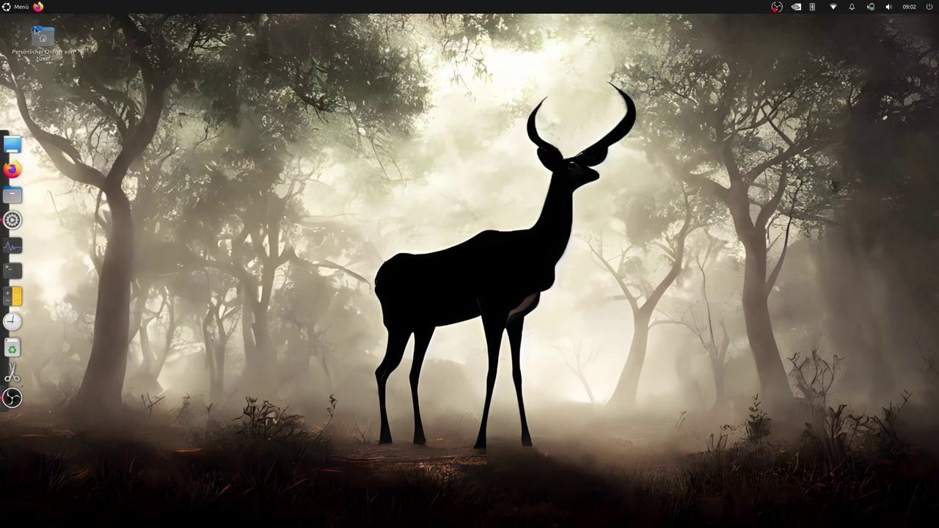
right_click(8, 6)
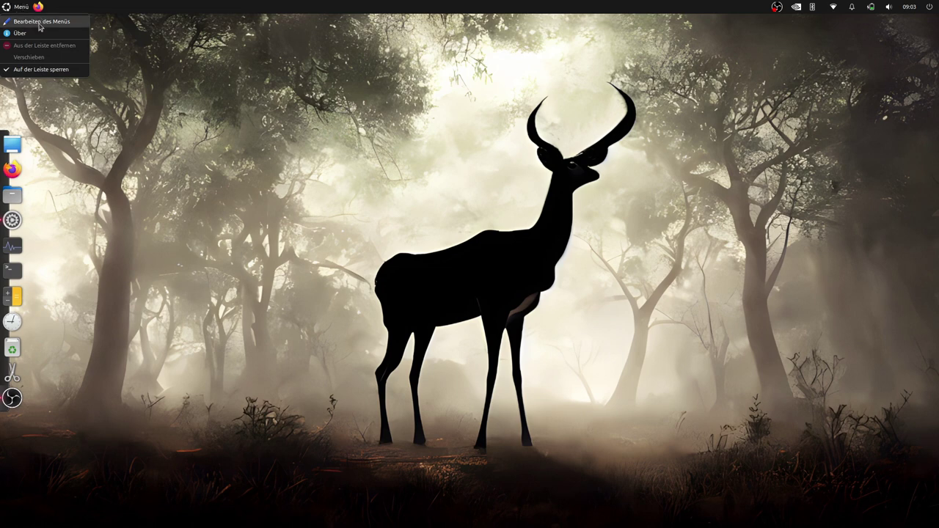
click(169, 7)
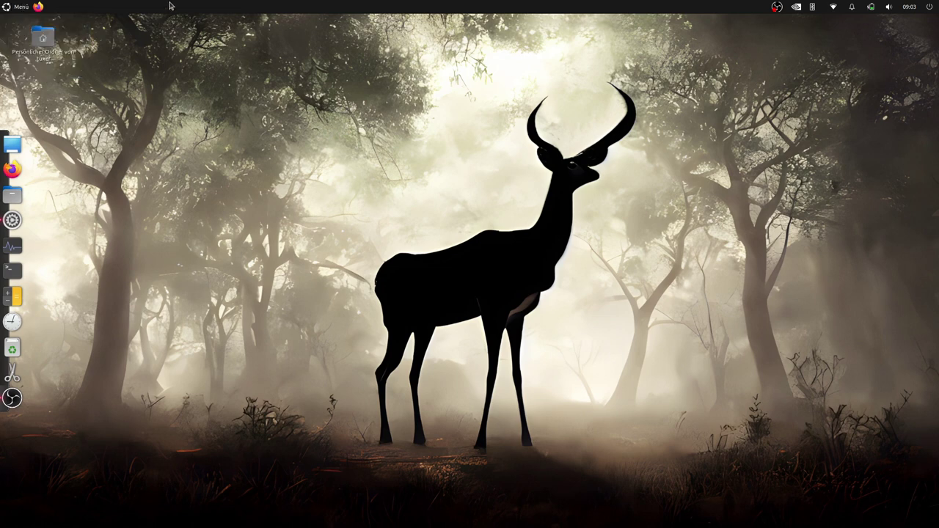
Open the top panel's properties, keep it always visible, and enable hide buttons at its ends
right_click(169, 9)
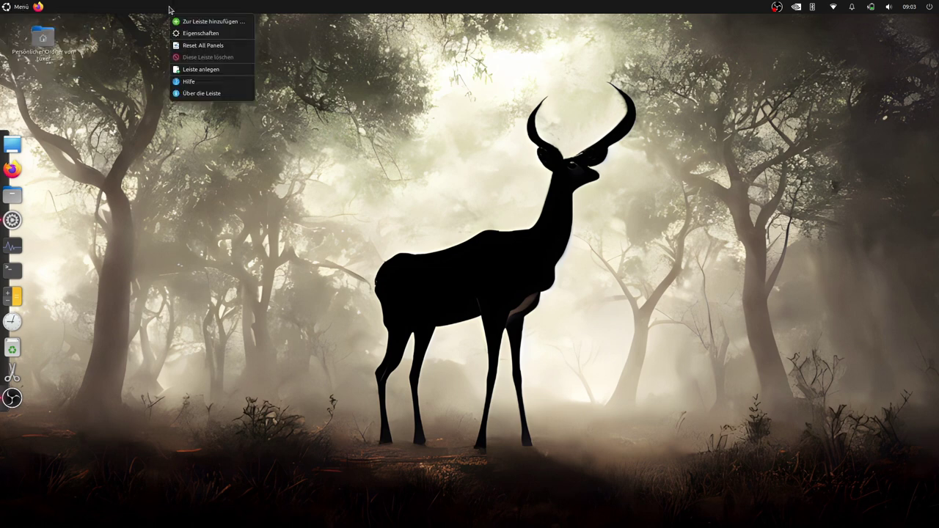
click(206, 34)
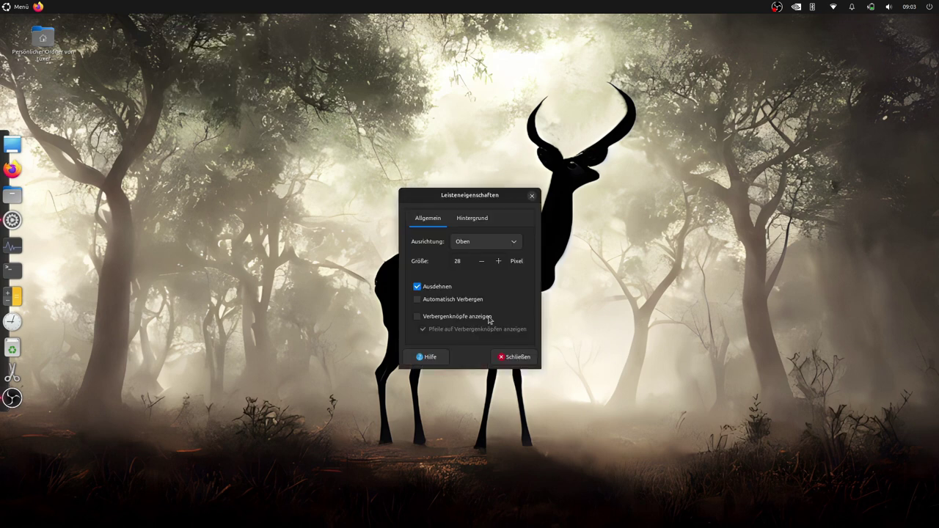
click(419, 299)
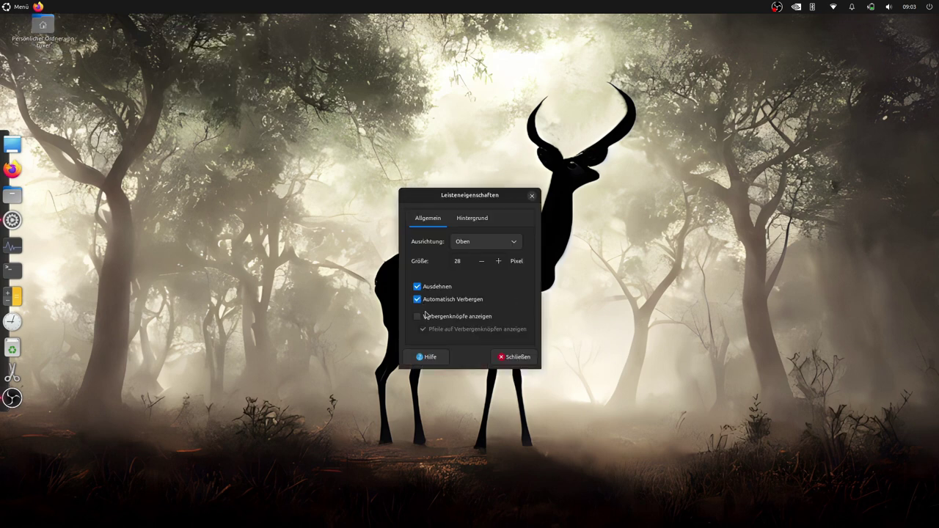
click(417, 301)
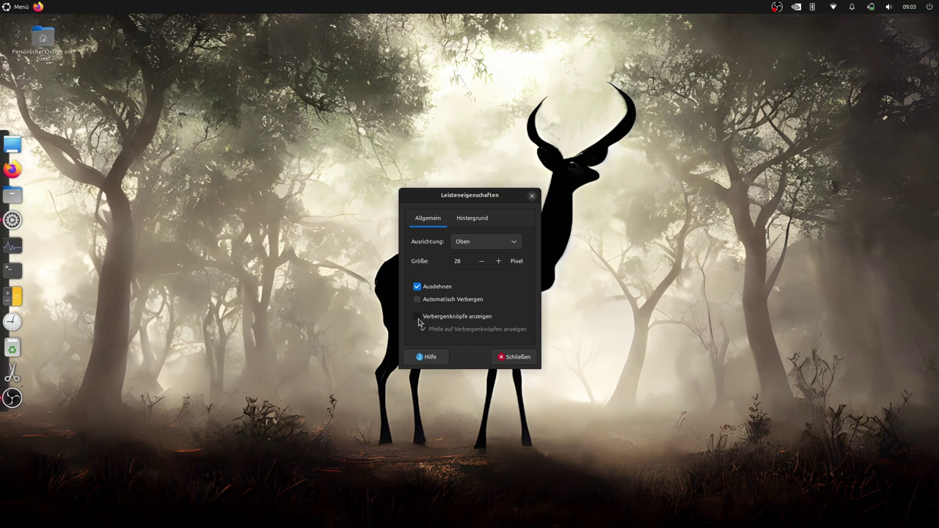
click(419, 320)
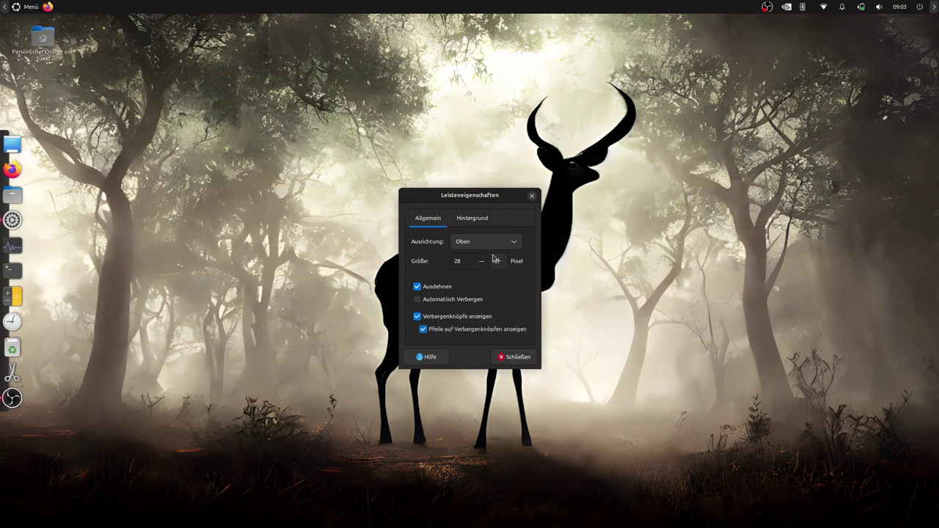
Give the top panel a black colour background at fully transparent (0.0) and close the properties
click(469, 220)
click(416, 251)
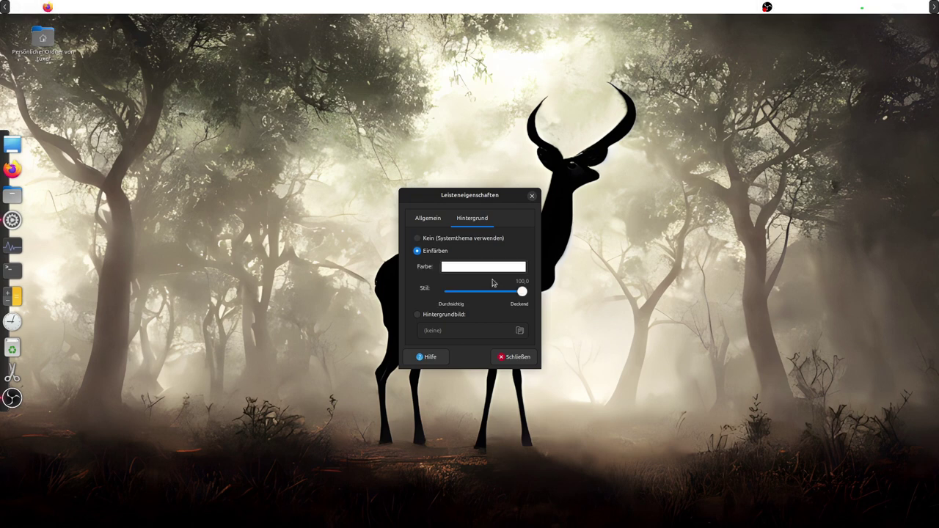
click(494, 270)
click(571, 291)
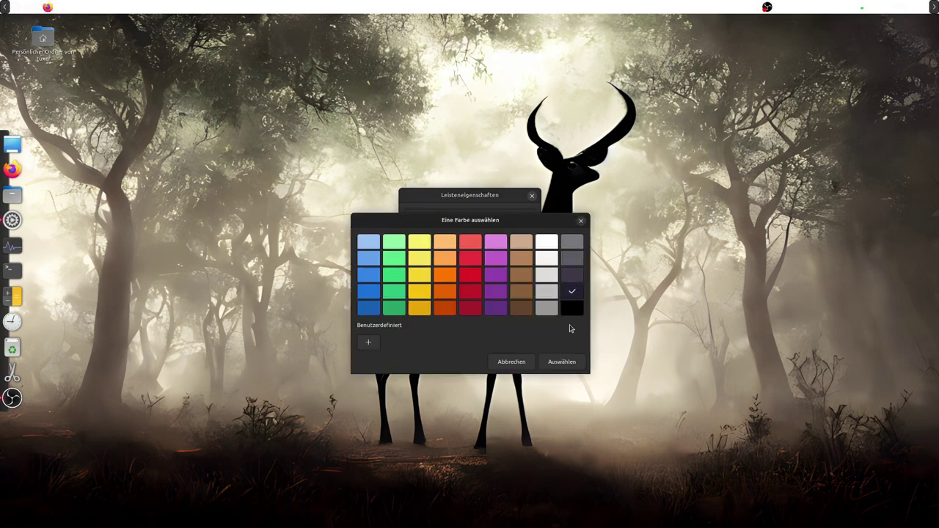
click(548, 362)
drag(524, 293, 520, 296)
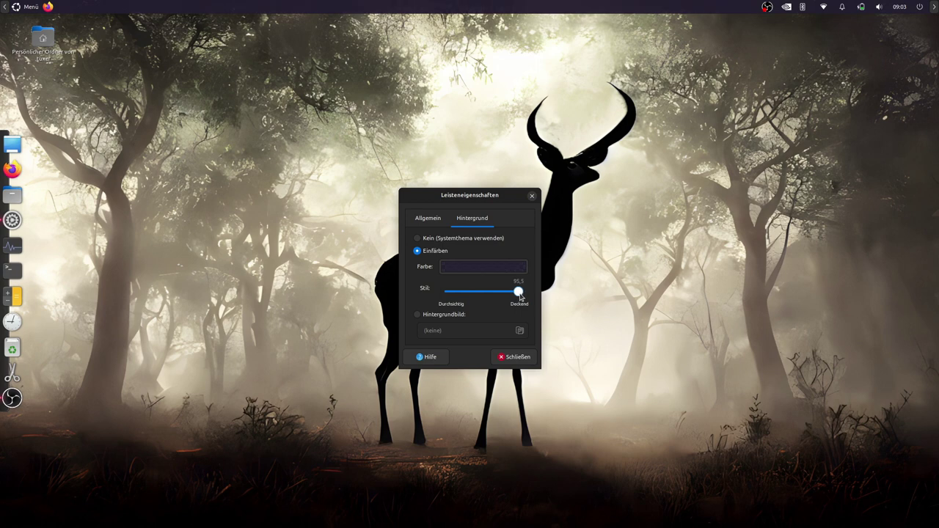
click(486, 271)
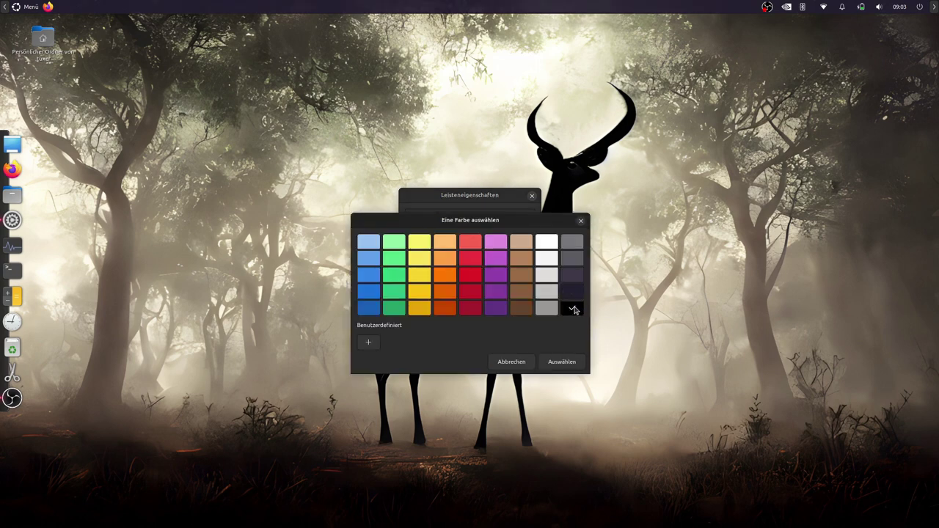
click(562, 361)
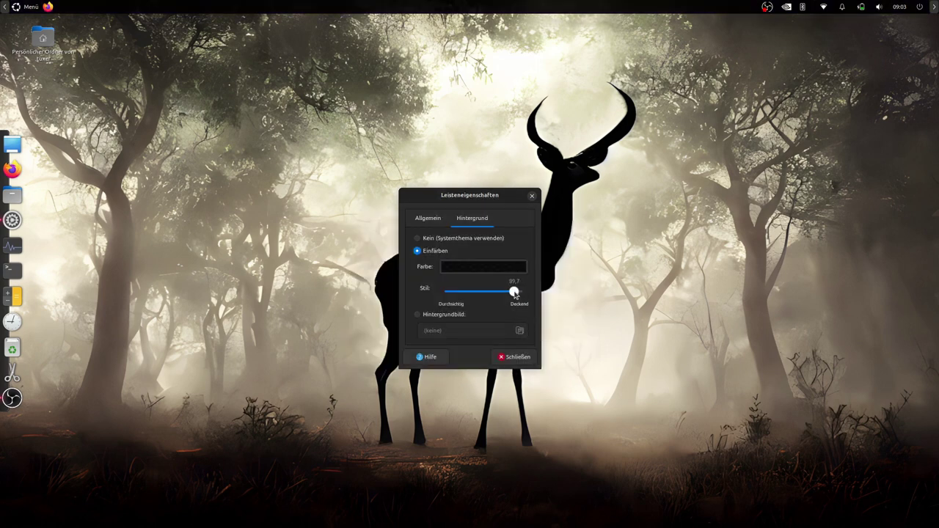
drag(515, 295, 445, 295)
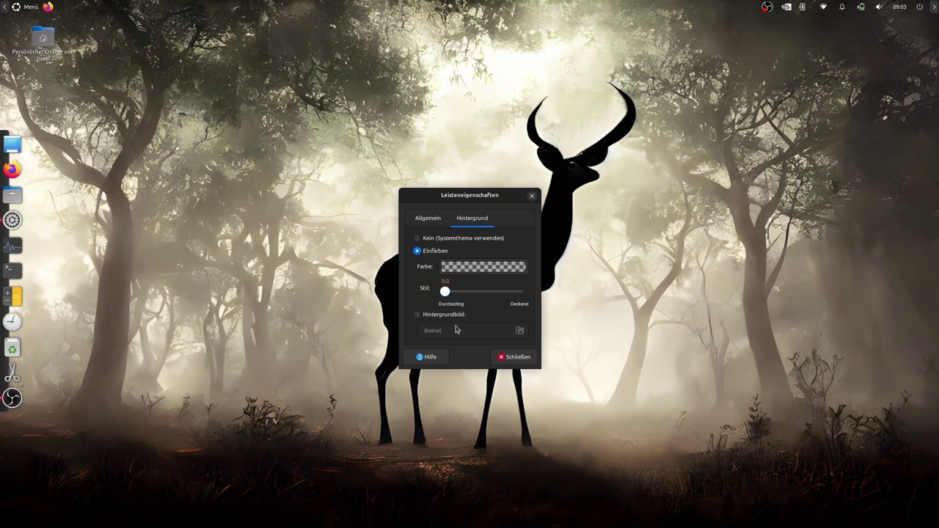
click(519, 357)
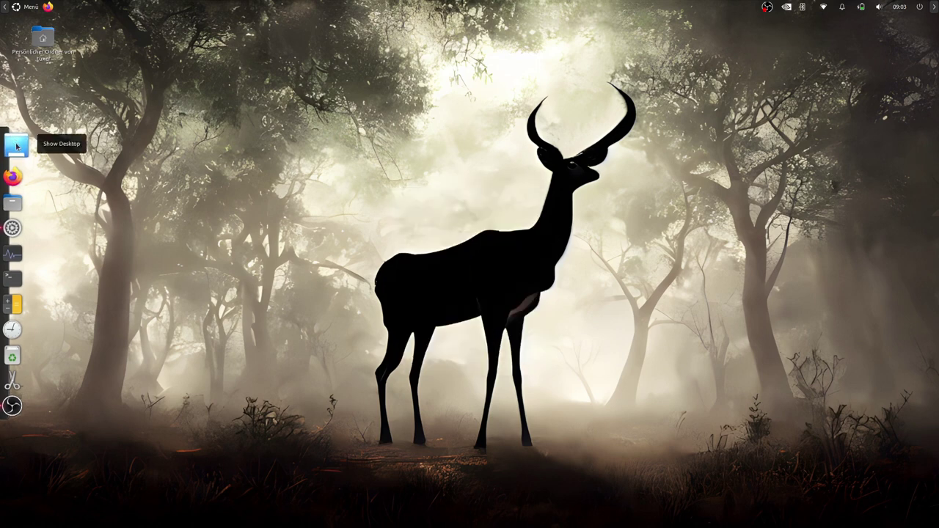
click(16, 195)
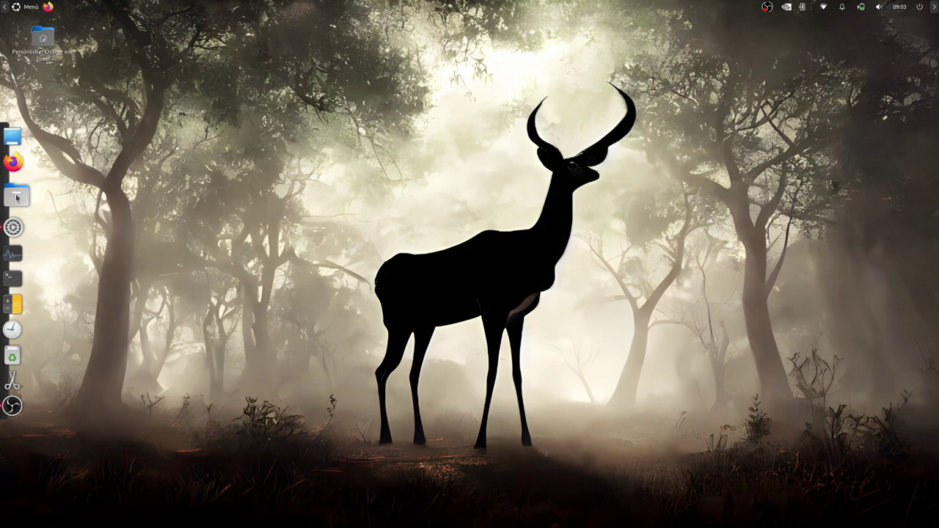
click(442, 98)
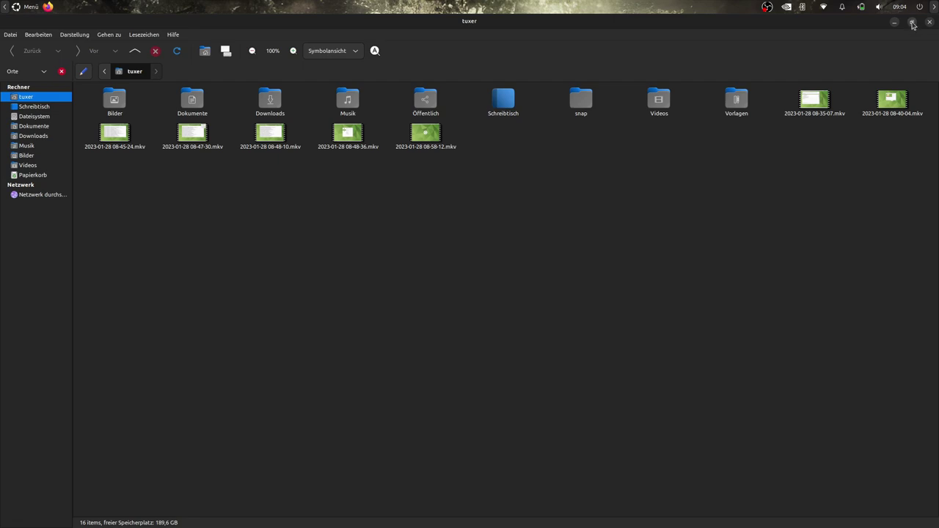
click(912, 23)
drag(351, 100, 420, 73)
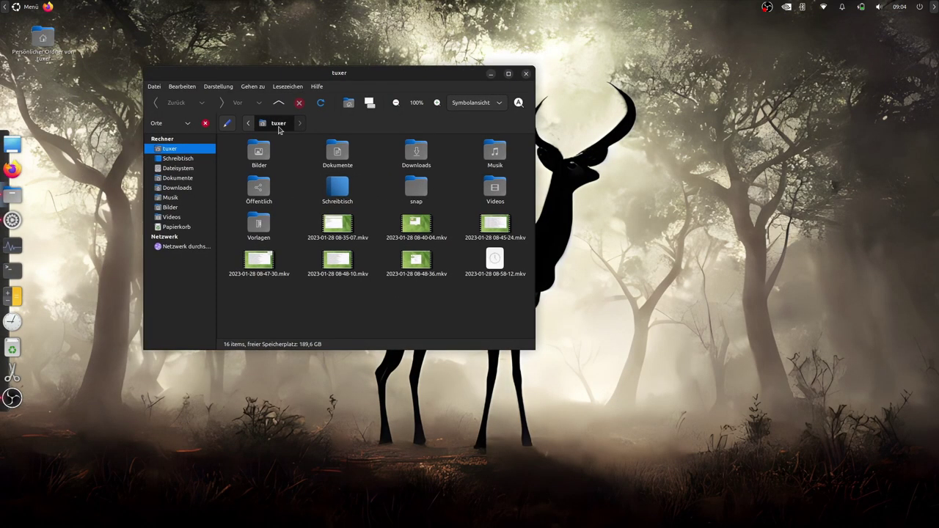
click(529, 69)
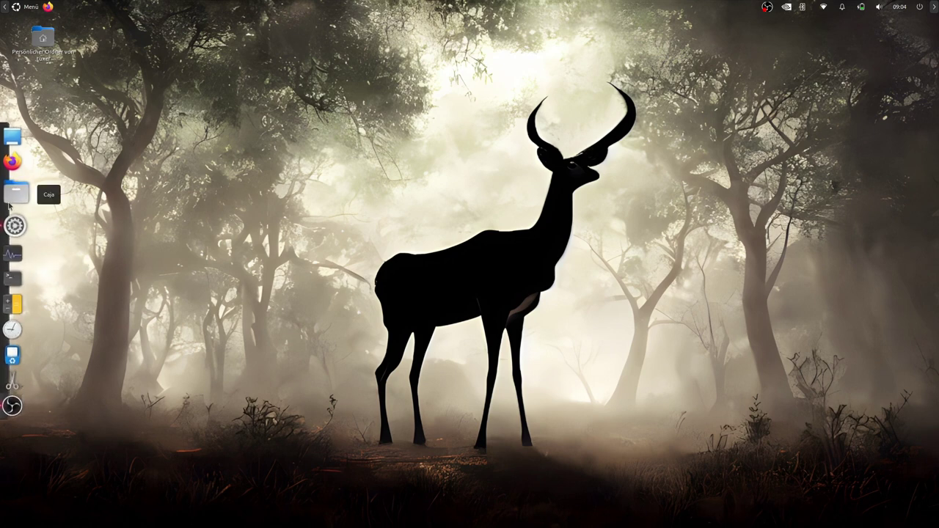
Open a new terminal window with enlarged text and move it right
click(32, 7)
text(synapt)
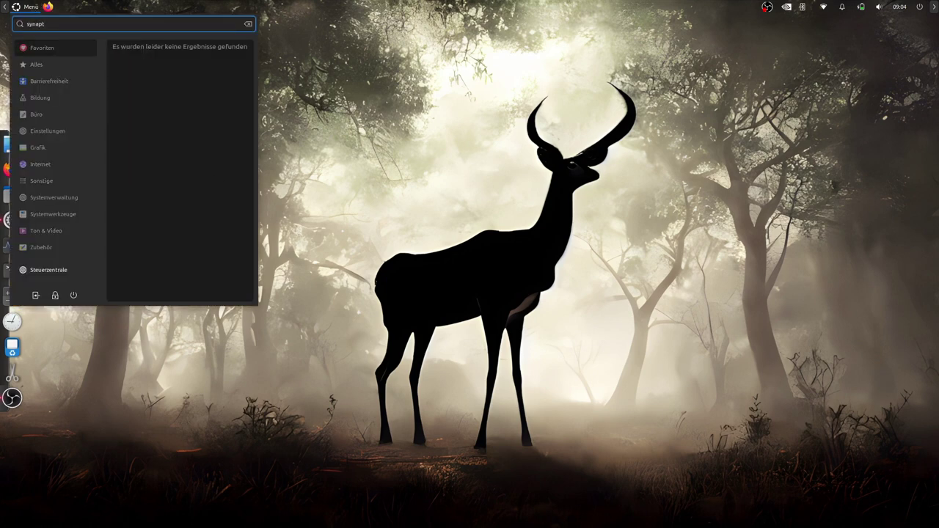
key(BackSpace)
key(BackSpace)
key(BackSpace)
key(BackSpace)
key(BackSpace)
key(BackSpace)
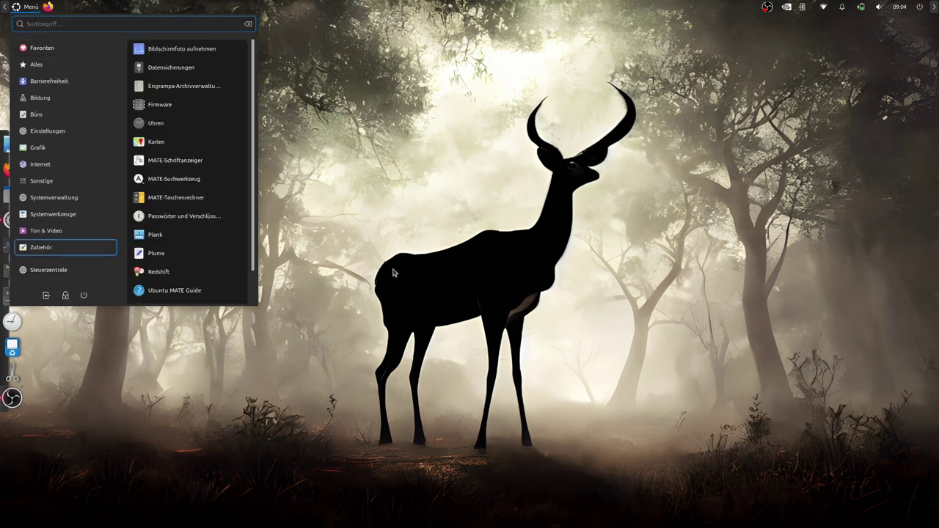
click(440, 198)
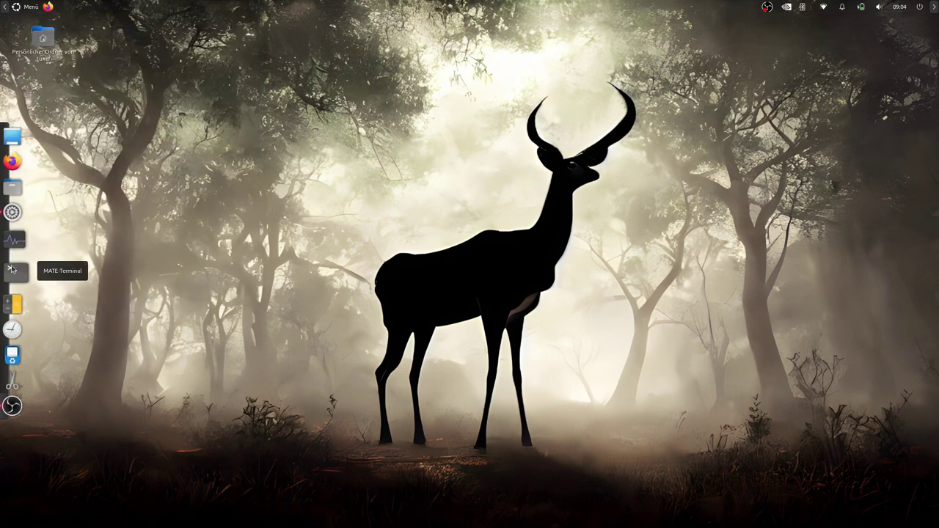
key(ctrl+alt+t)
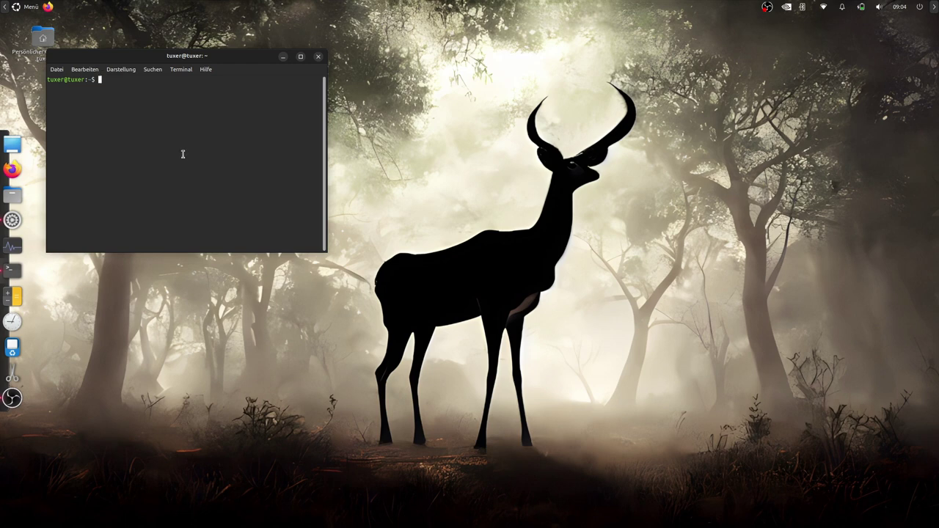
key(ctrl+plus)
key(ctrl+plus)
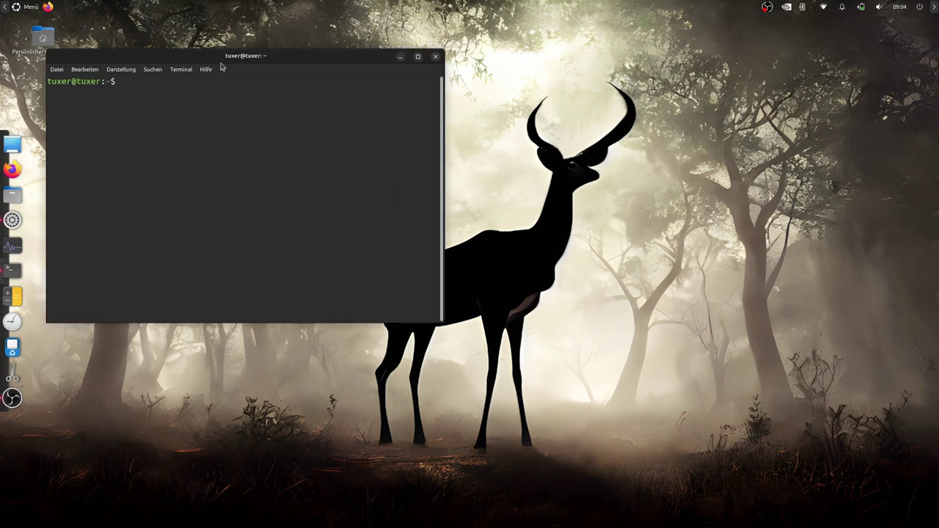
drag(222, 62, 349, 81)
Make the default terminal profile's background transparent and close the profile settings
click(308, 90)
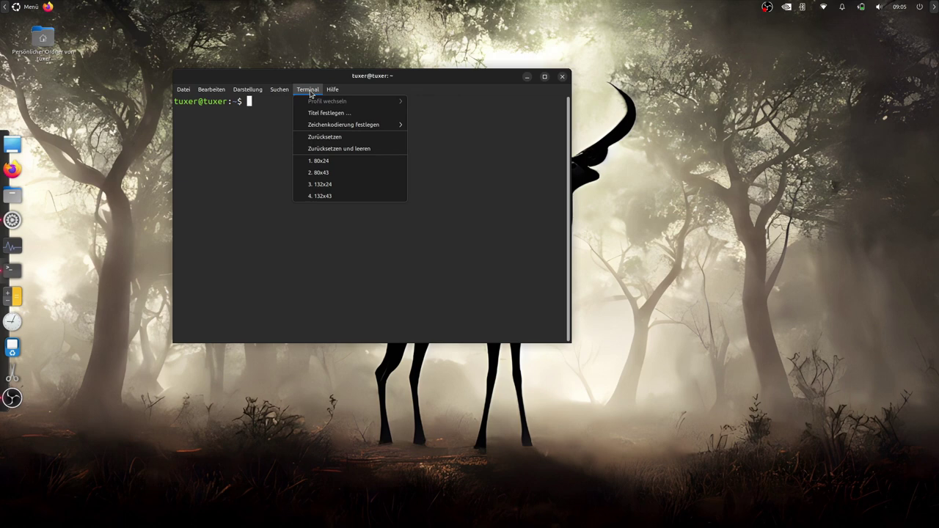
click(228, 171)
click(347, 105)
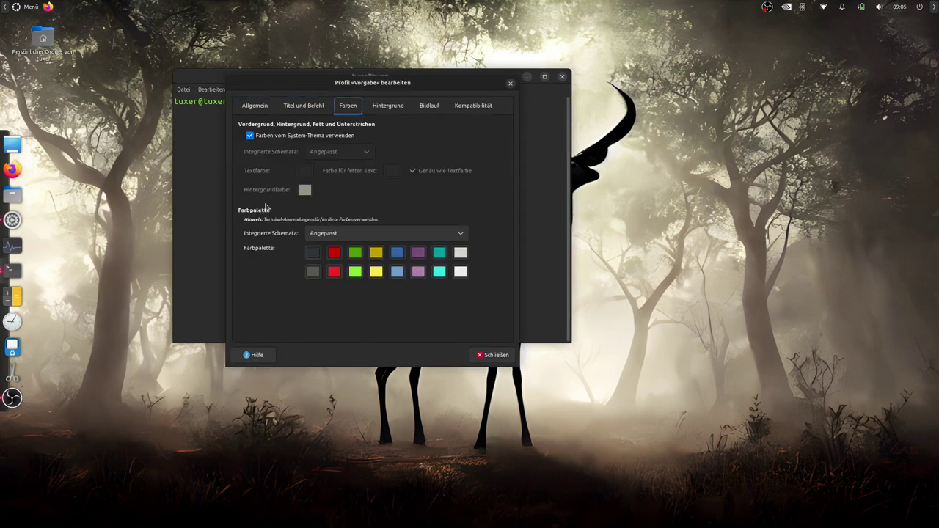
click(389, 107)
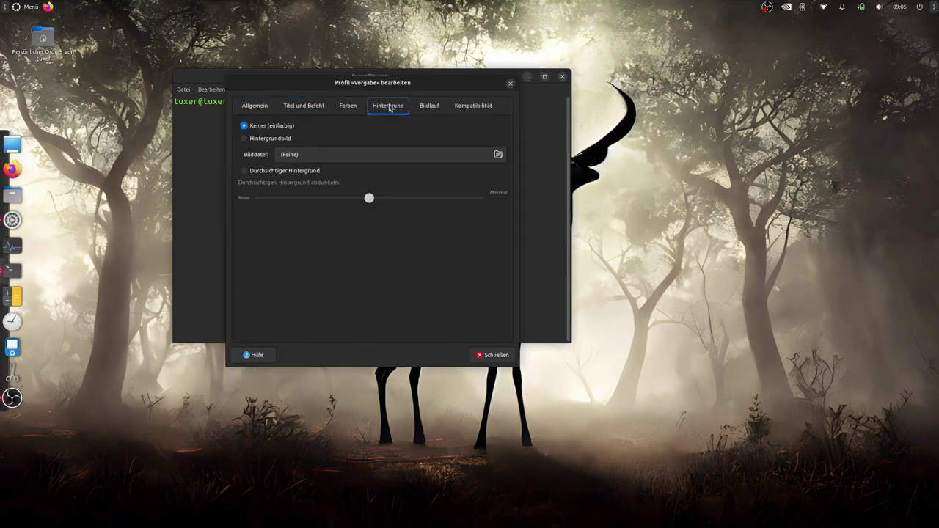
click(245, 172)
click(496, 354)
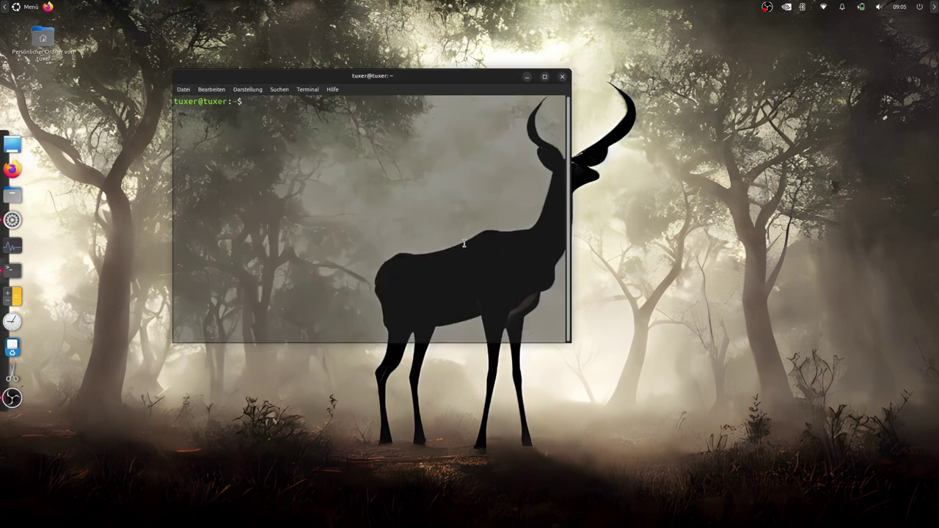
Install Synaptic with 'sudo apt install synaptic' and launch it from the dock
text(sudo apt install synaptic)
key(Return)
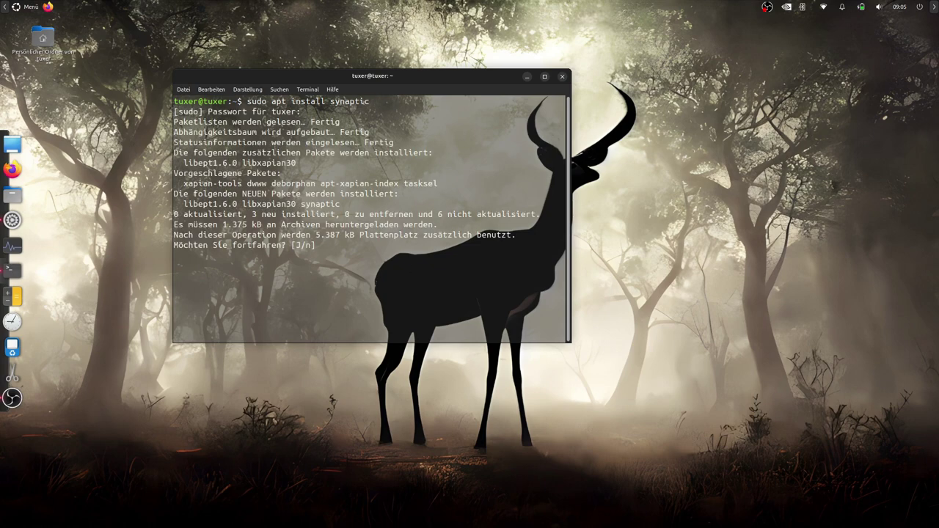
key(Return)
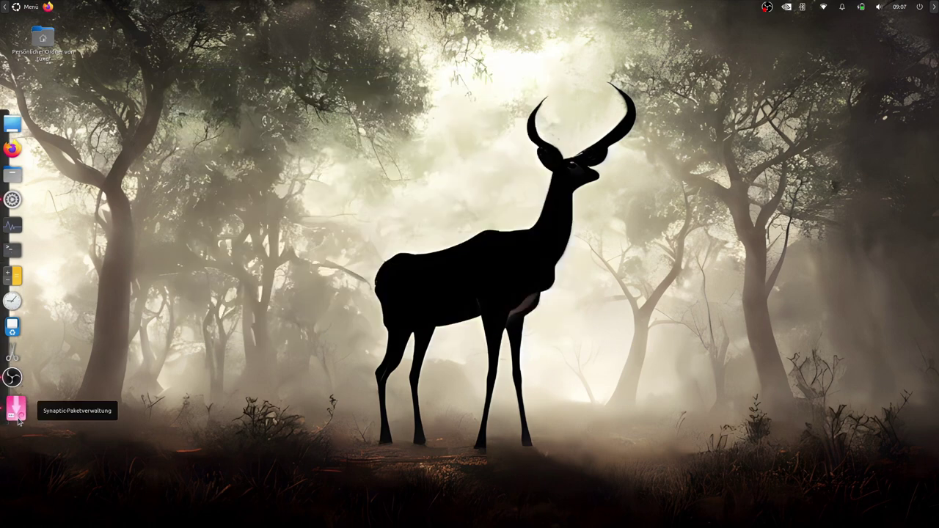
click(16, 410)
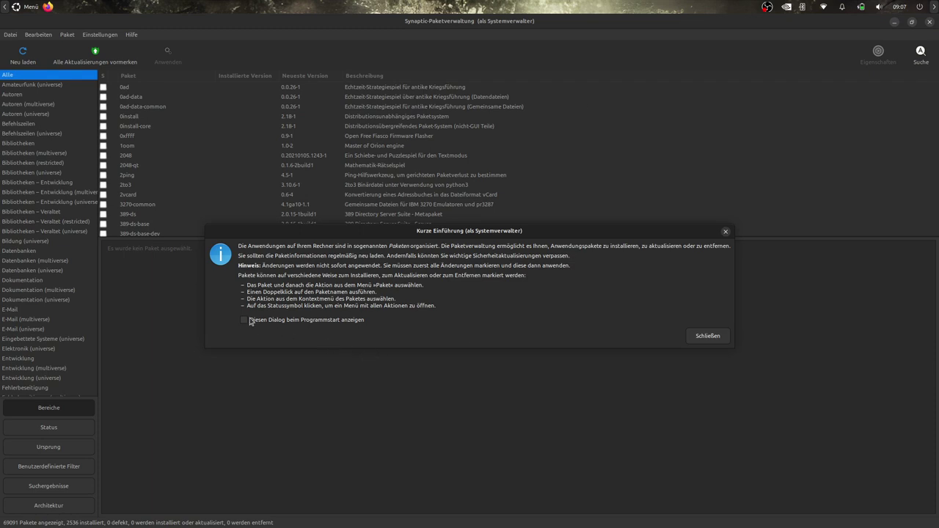
Turn off Synaptic's startup introduction and search the packages for 'compiz'
click(250, 323)
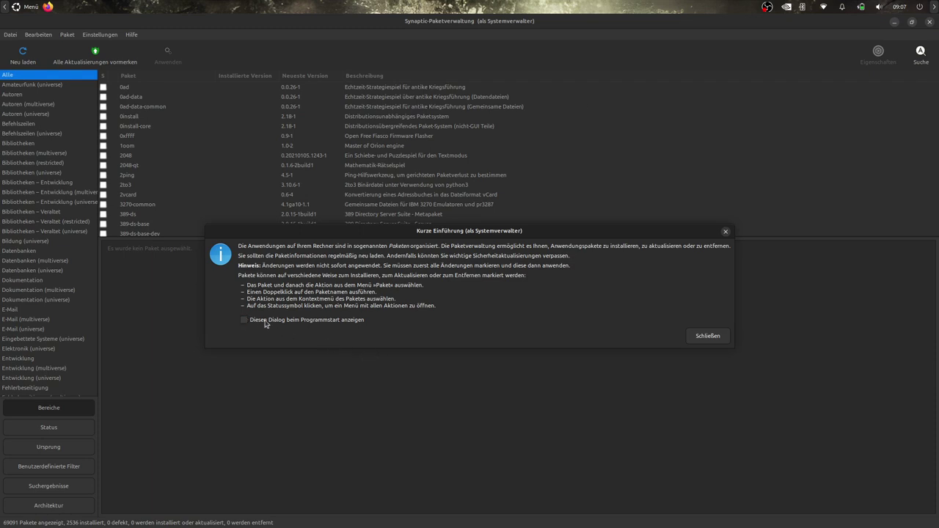
click(708, 336)
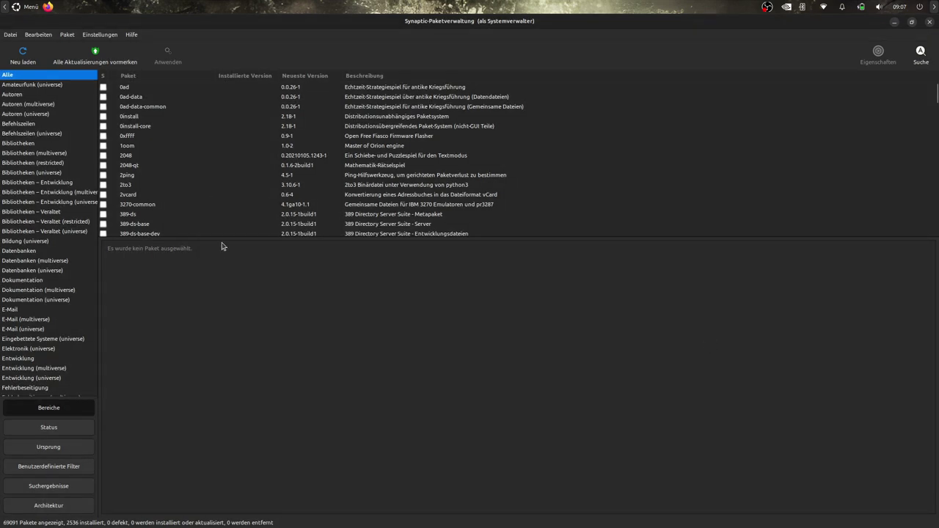
drag(223, 238, 230, 266)
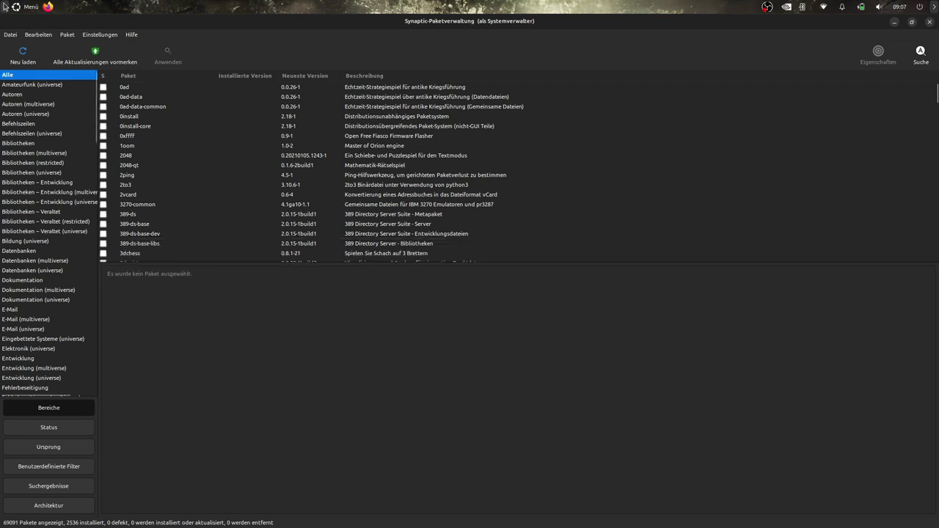
mouse_move(4, 6)
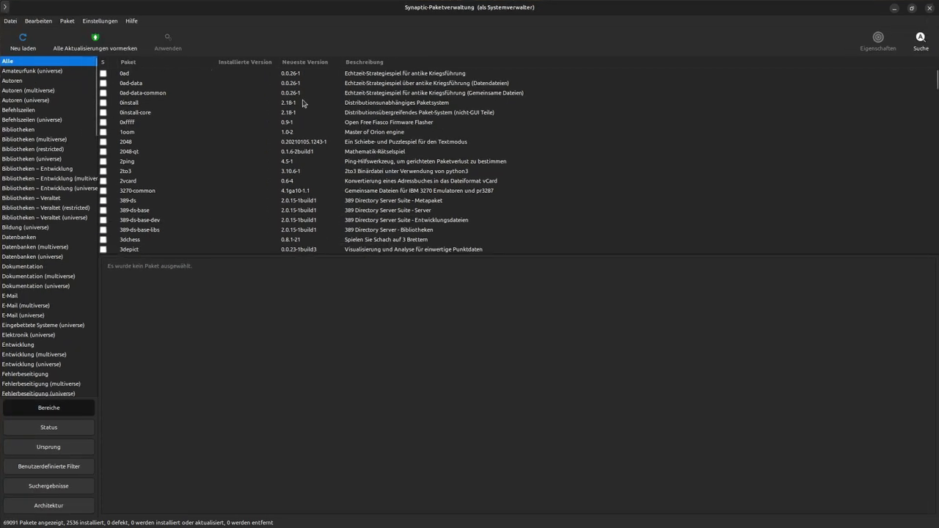
click(920, 41)
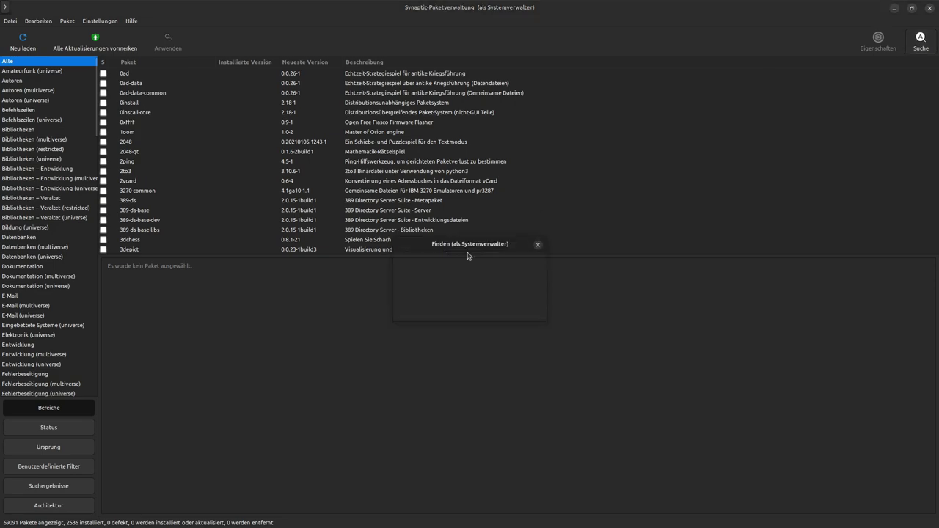
text(compiz)
key(Return)
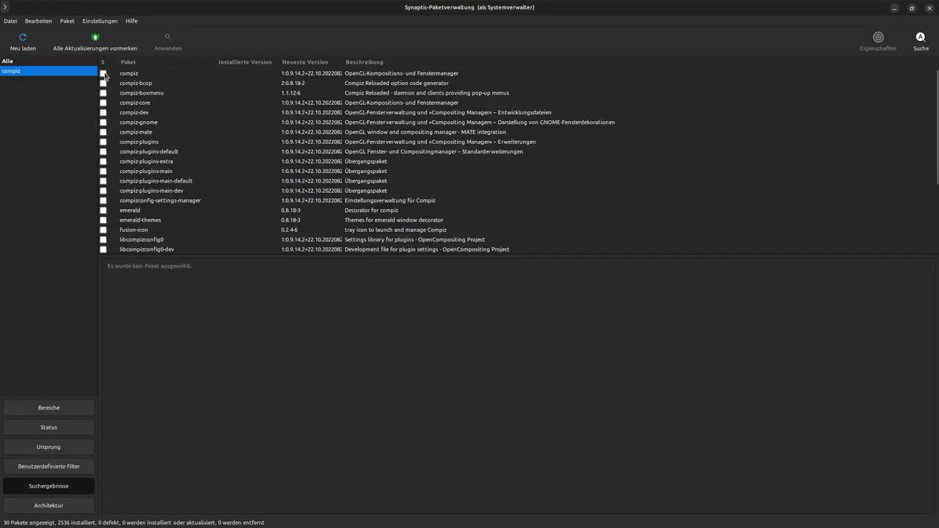
Mark compiz, fusion-icon and compiz-mate for installation, accepting their required packages
click(103, 74)
click(140, 92)
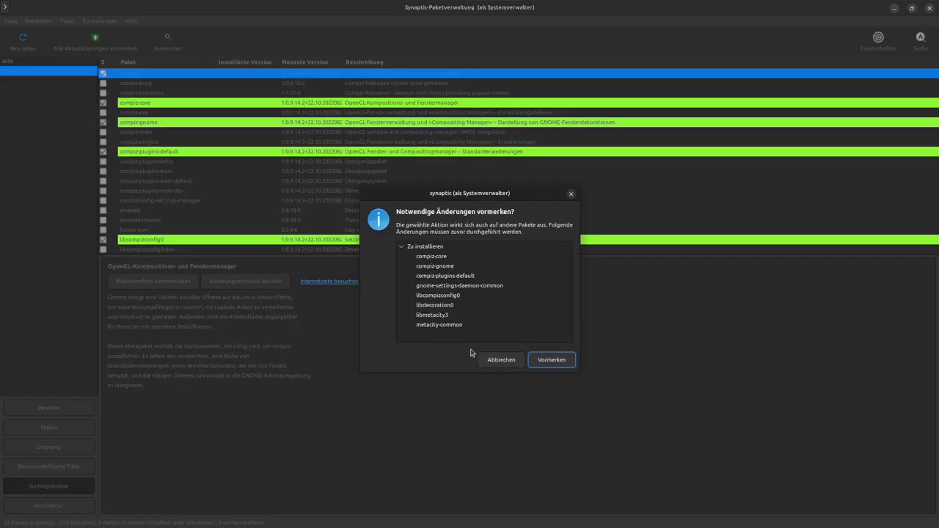
click(557, 357)
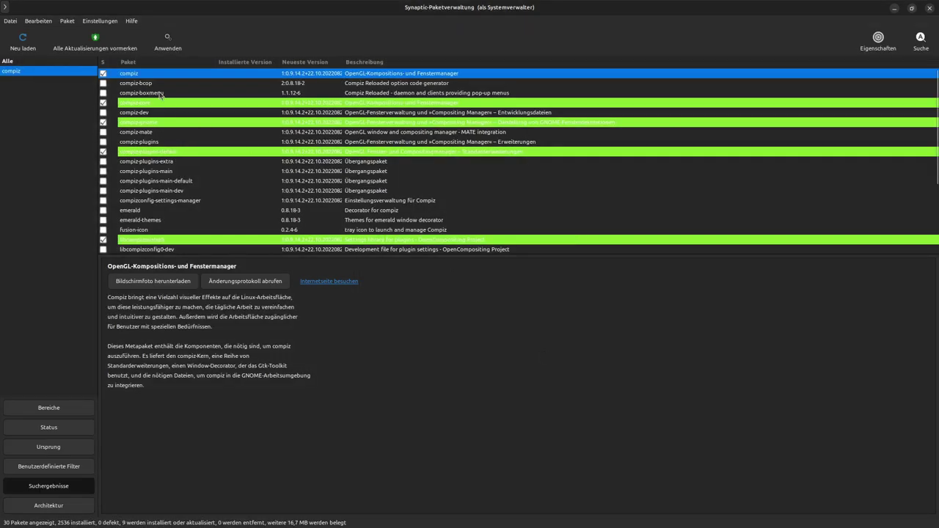
click(161, 94)
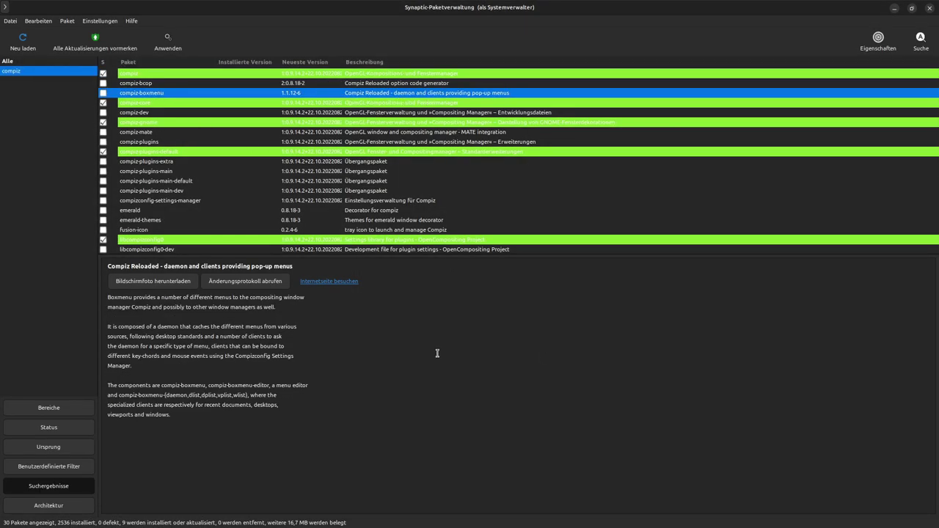
click(105, 230)
click(121, 245)
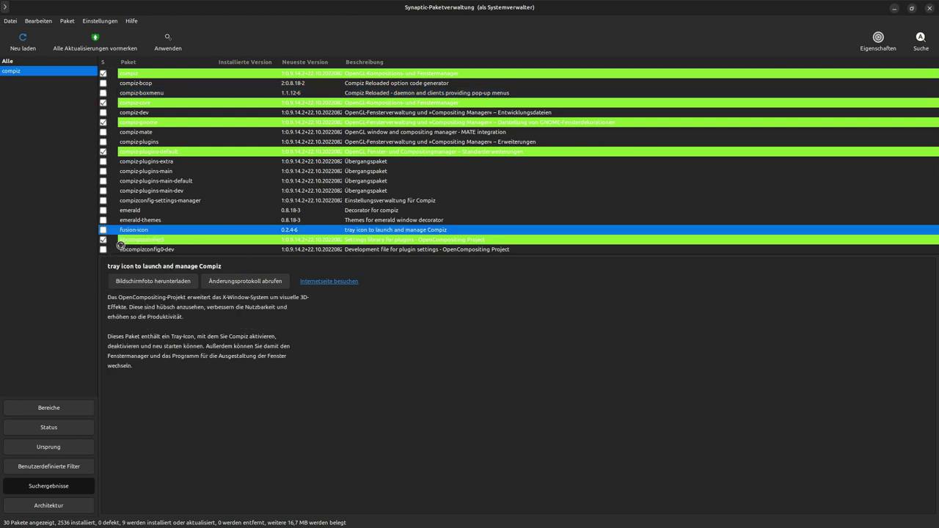
click(551, 360)
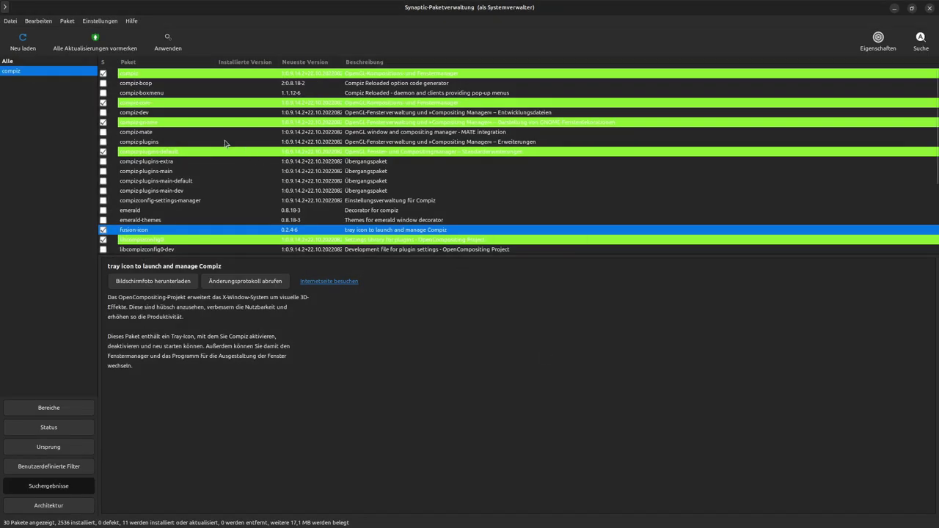
click(104, 133)
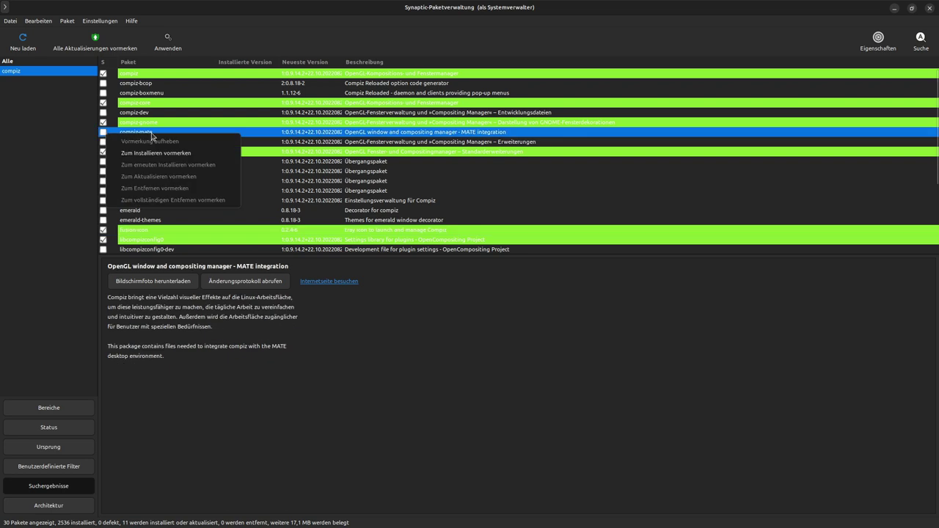
click(152, 153)
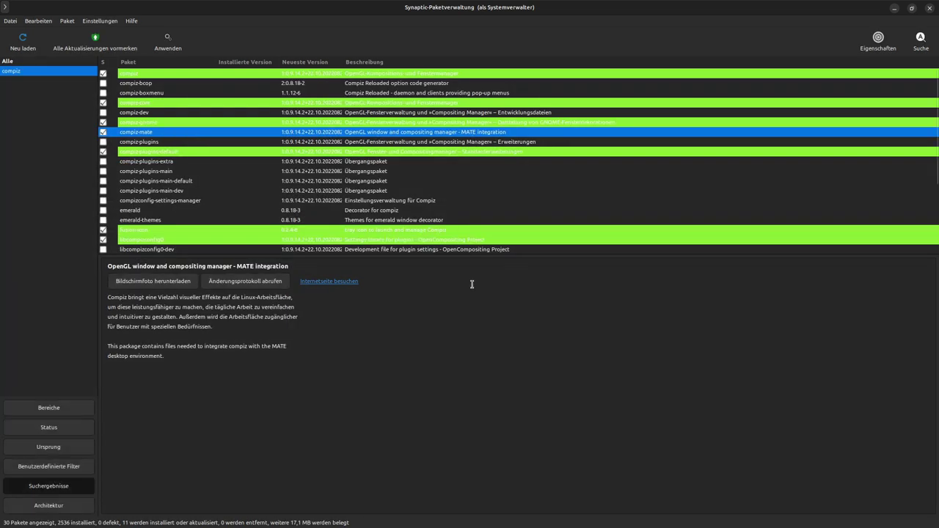
Mark compiz-plugins, compiz-plugins-extra, compiz-plugins-main and compiz-plugins-main-default for installation
click(110, 143)
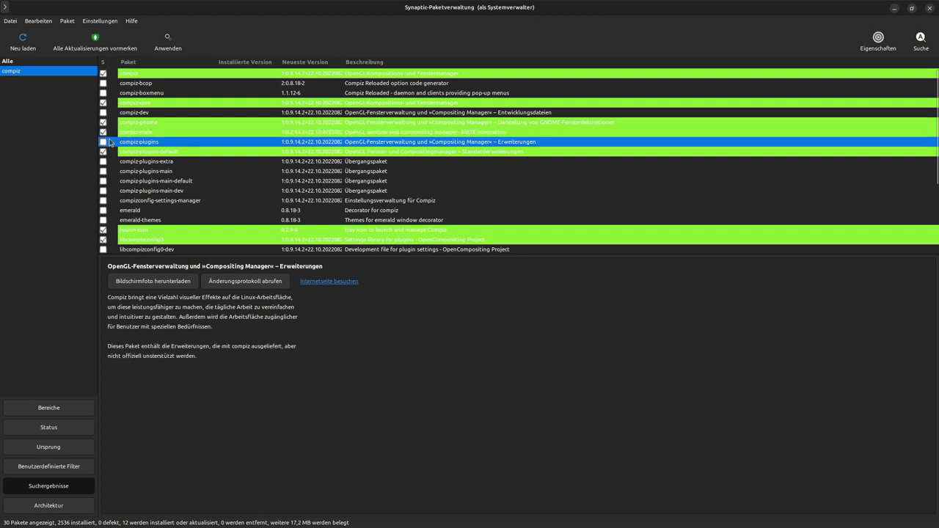
click(110, 143)
click(127, 161)
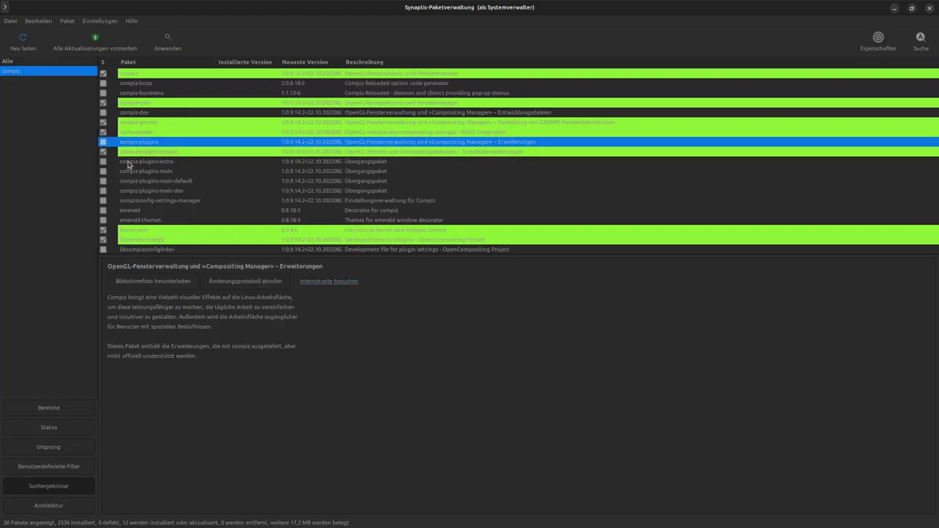
click(409, 86)
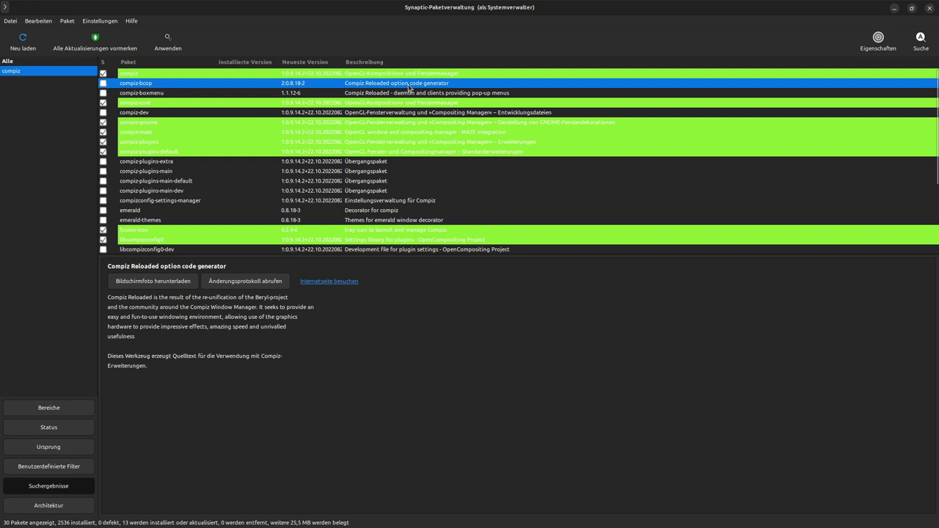
click(387, 214)
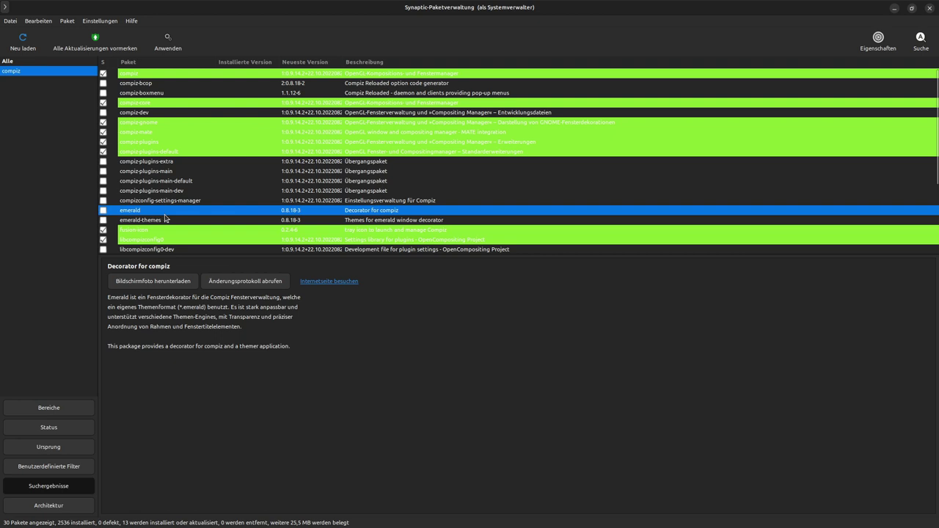
click(150, 164)
right_click(151, 164)
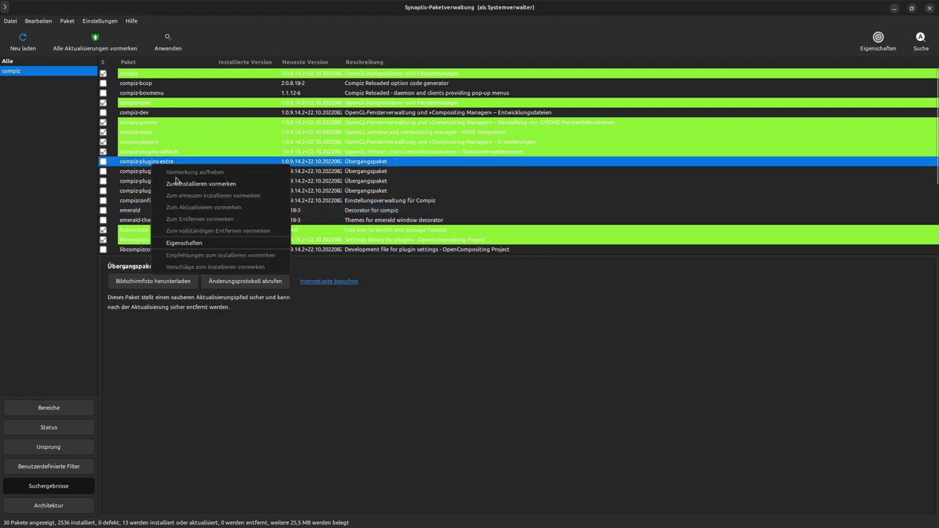
click(176, 184)
right_click(176, 171)
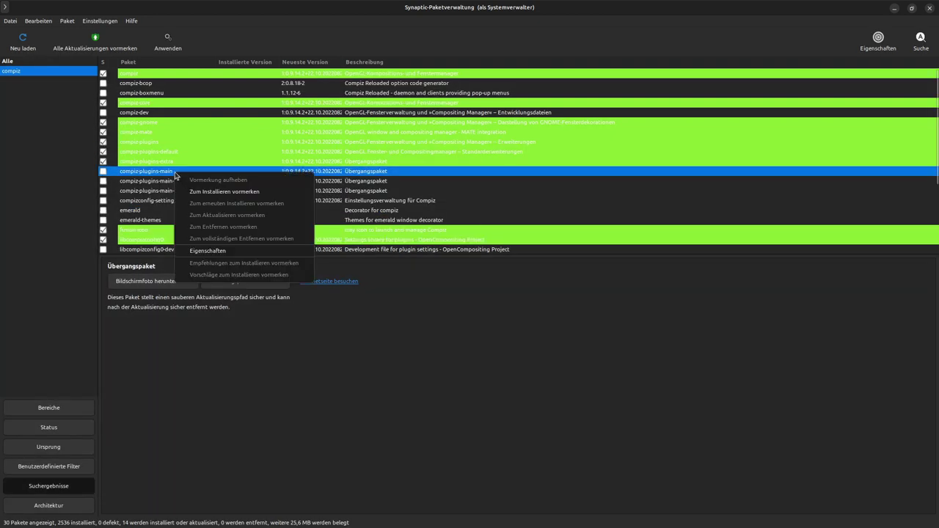
click(192, 191)
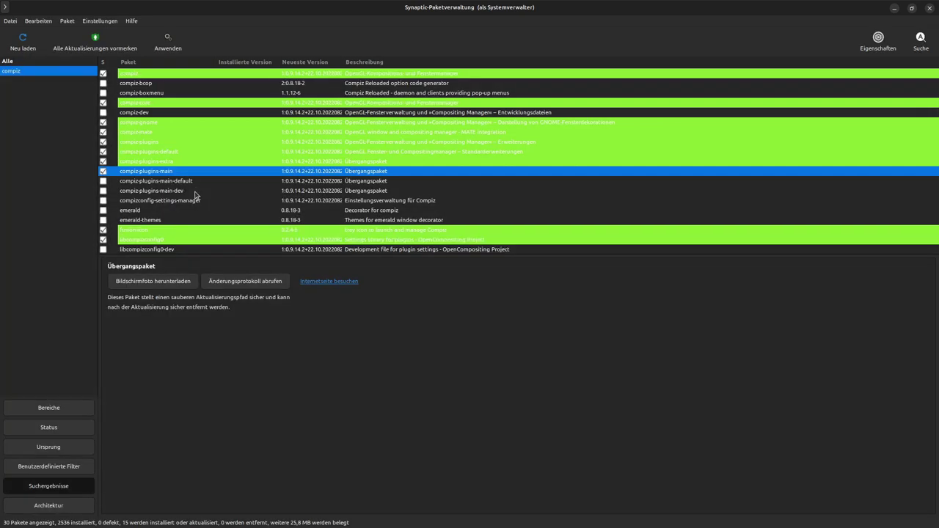
click(183, 182)
right_click(112, 183)
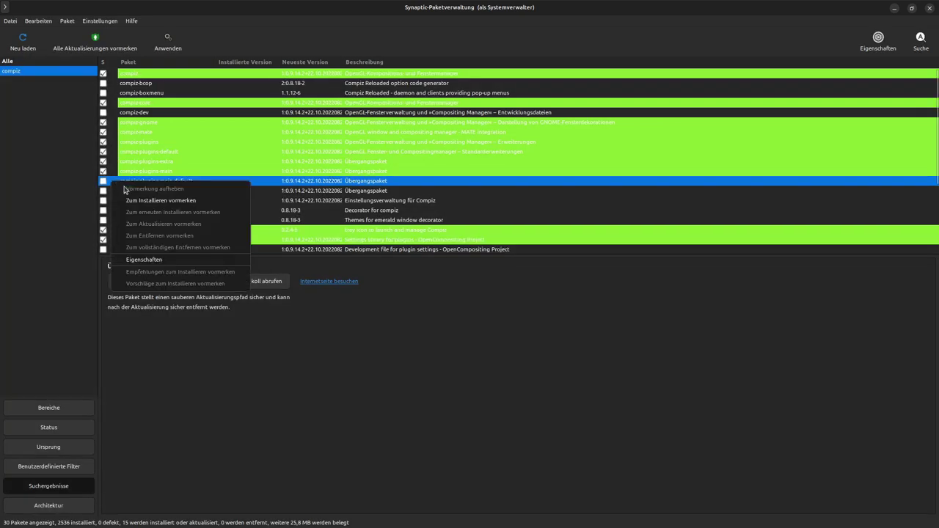
click(132, 201)
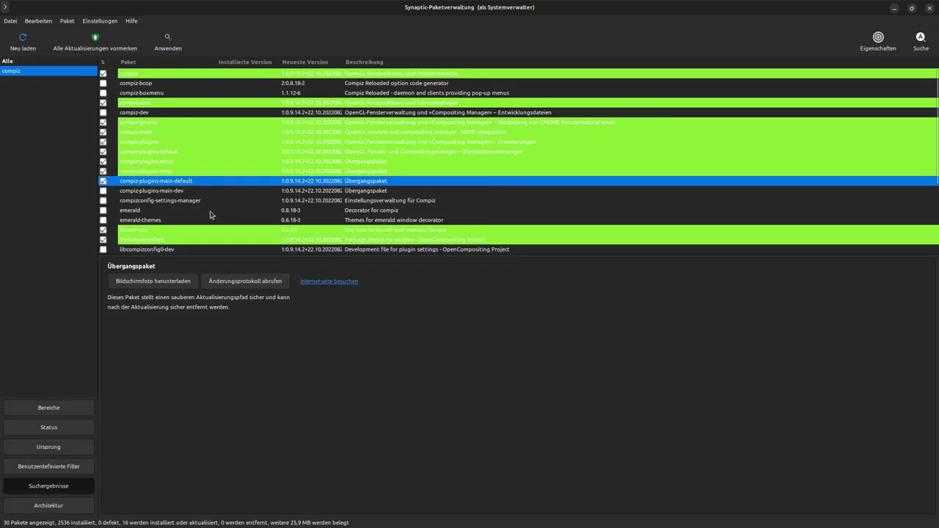
Mark compizconfig-settings-manager for installation and apply the marked changes
scroll(237, 210, down, 4)
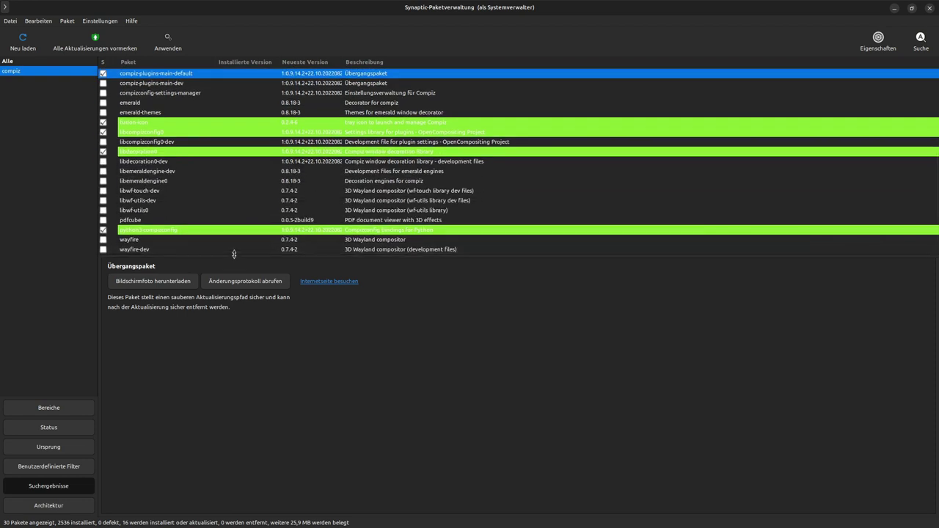
drag(237, 257, 239, 324)
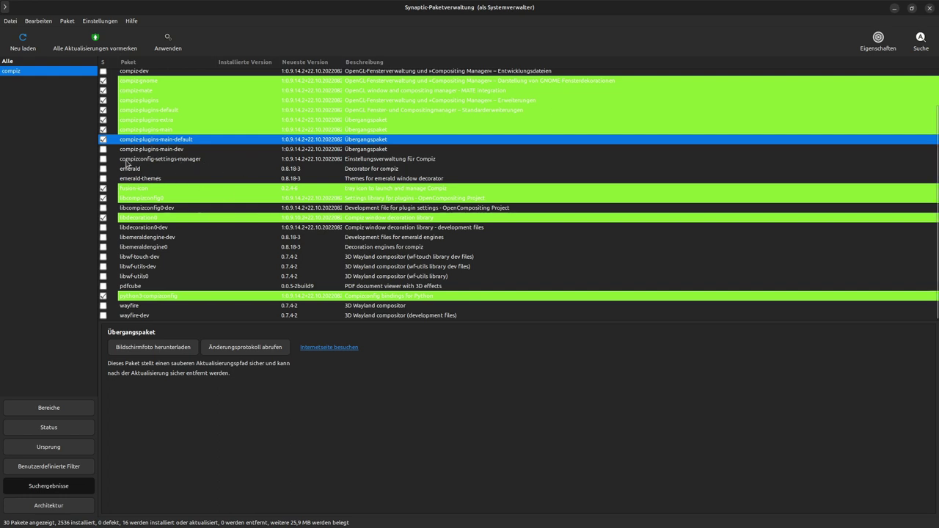
click(129, 159)
click(103, 158)
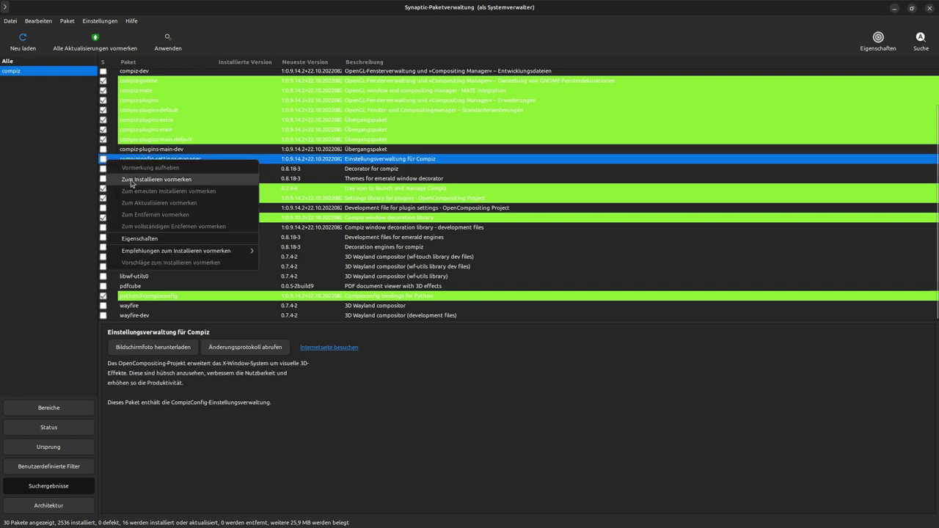
click(132, 182)
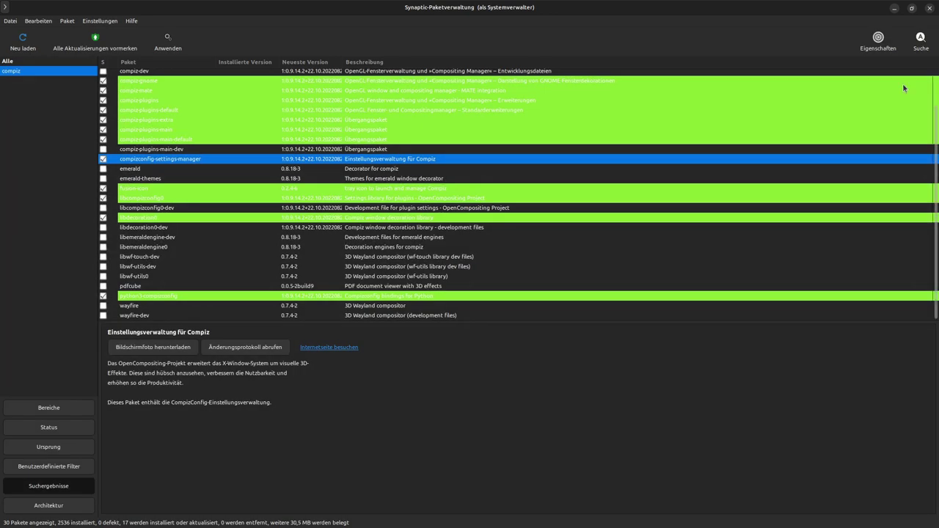
click(168, 42)
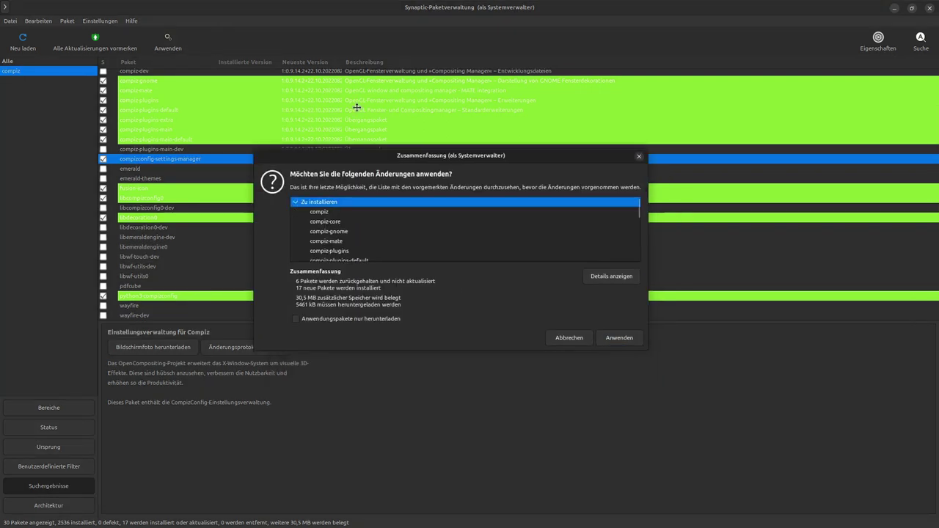
Review the full summary of 17 packages, confirm the installation and follow its detailed output
drag(587, 237, 709, 385)
click(234, 264)
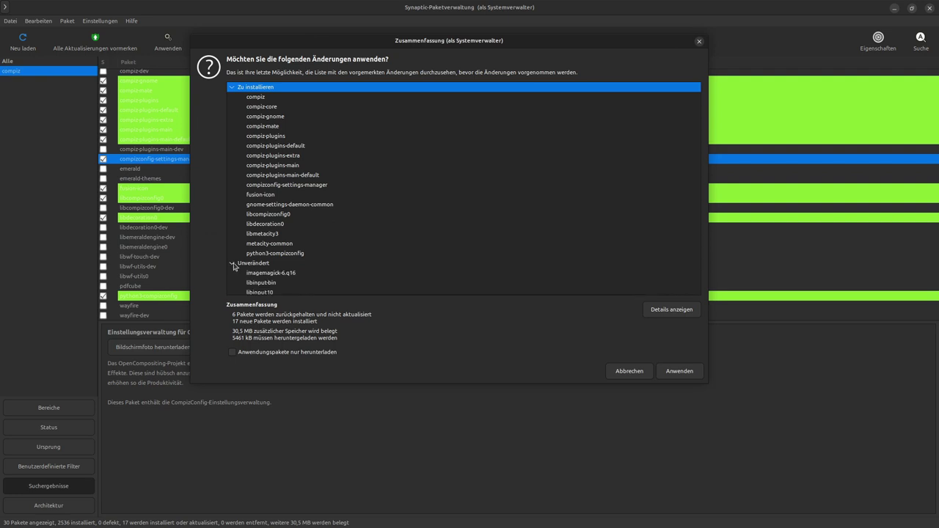
scroll(310, 268, down, 1)
scroll(310, 269, up, 1)
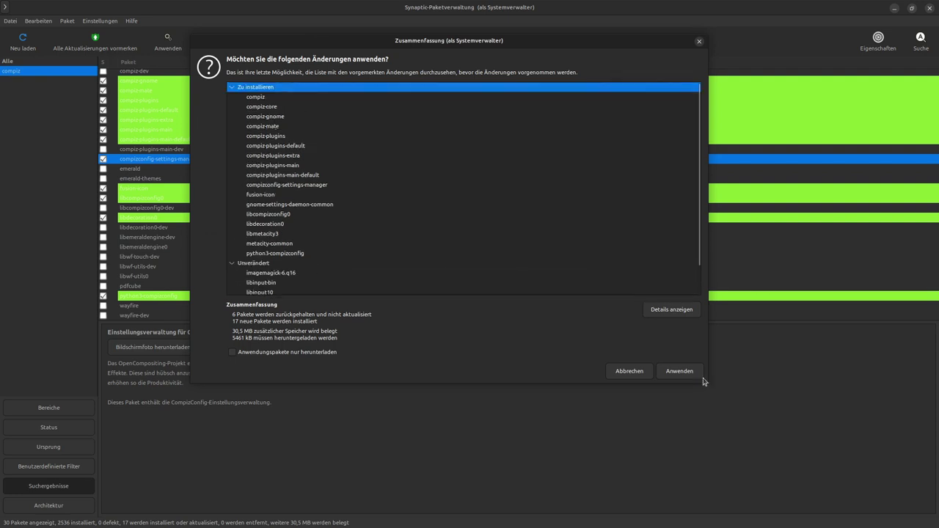
click(680, 370)
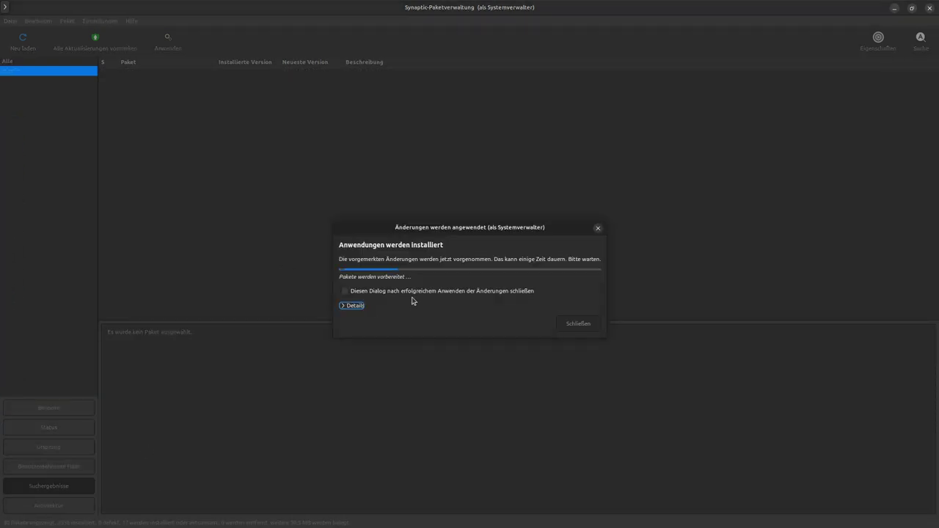
click(341, 308)
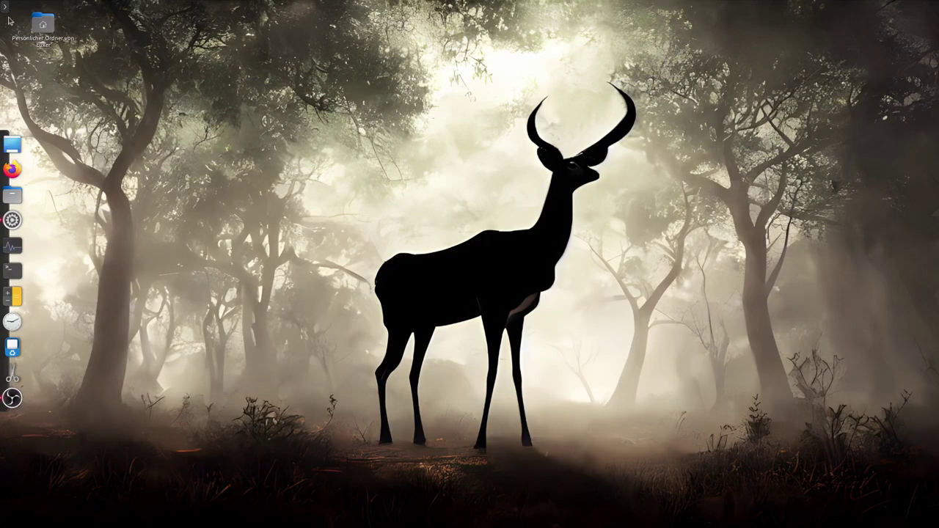
Search the application menu for 'haupt' and launch the Hauptmenü menu editor
click(27, 8)
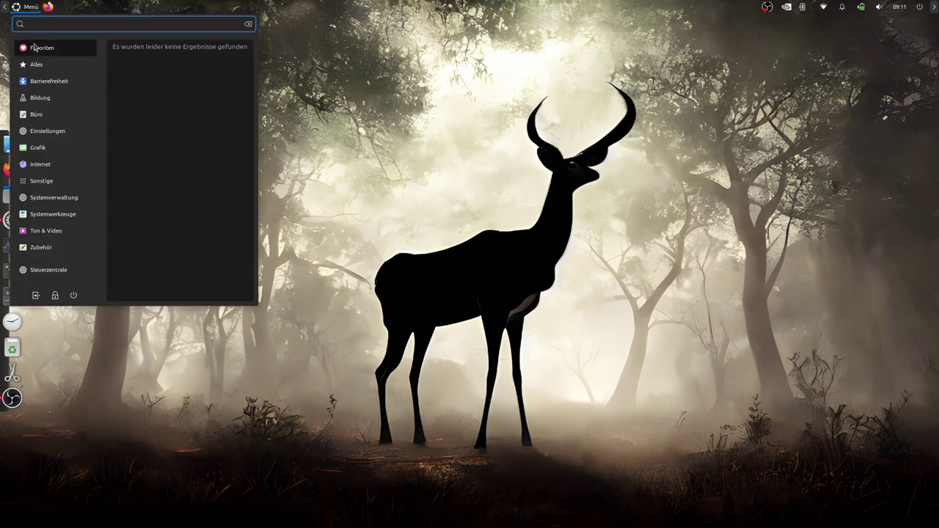
text(compiz)
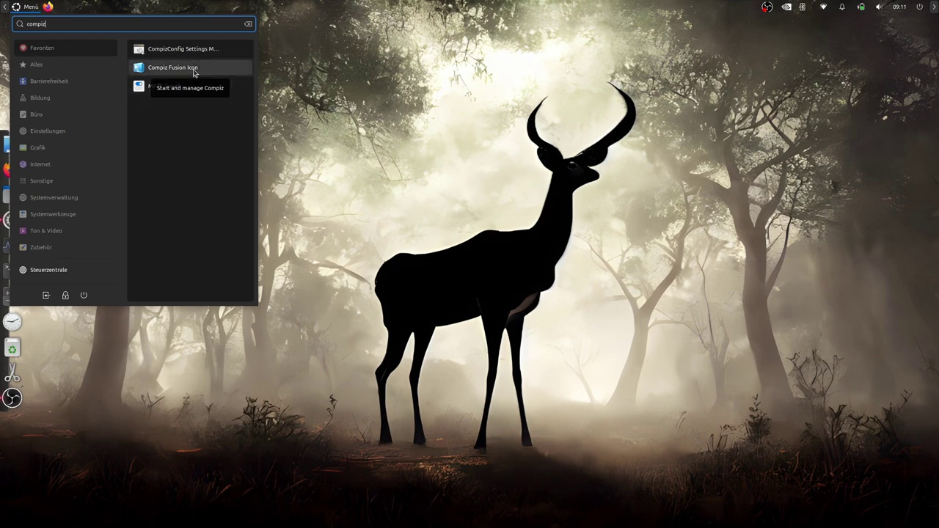
drag(64, 25, 25, 22)
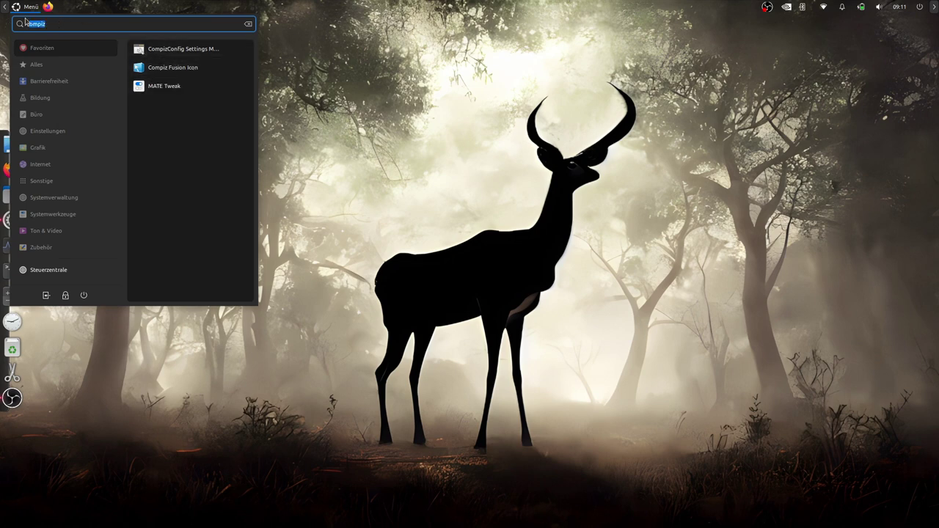
key(BackSpace)
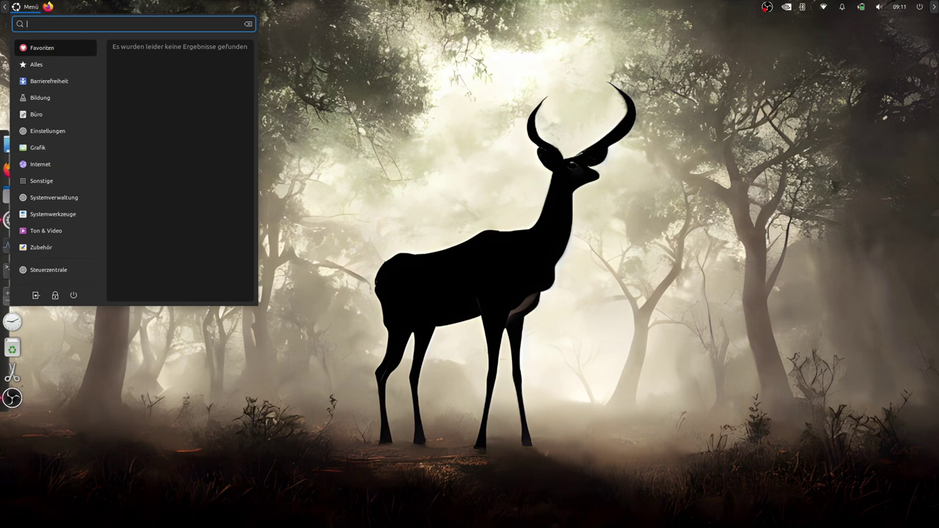
text(haup)
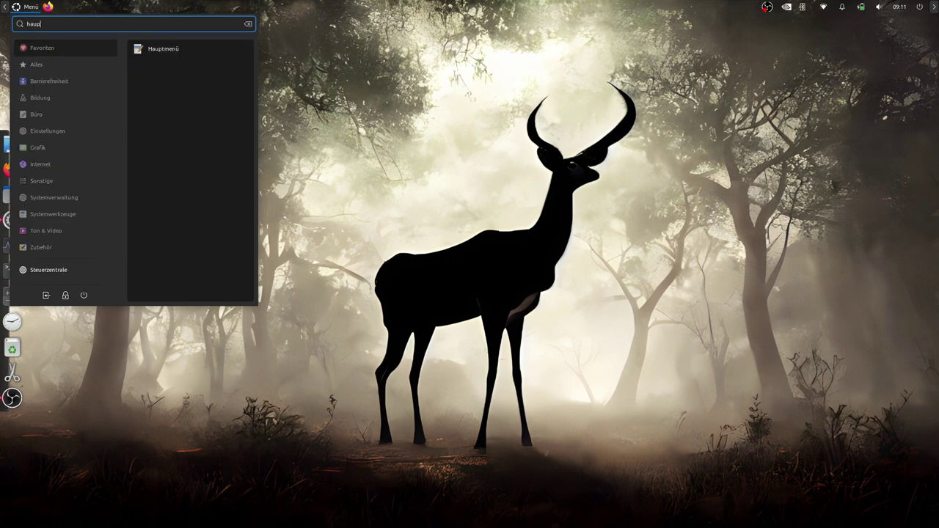
text(t)
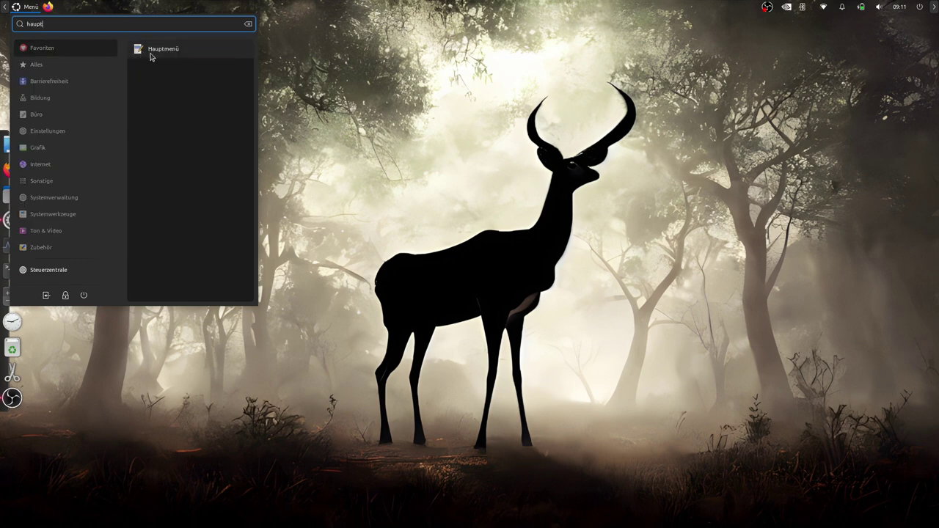
click(163, 50)
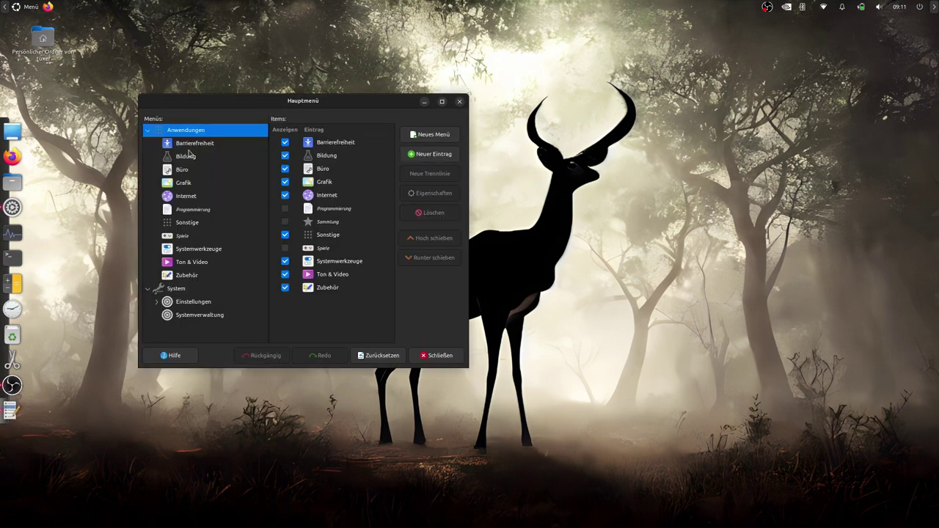
Browse the menu categories and hide KDE Connect, KDE-Connect-Anzeige and KDE Connect-SMS
click(189, 157)
click(192, 170)
click(192, 182)
click(192, 195)
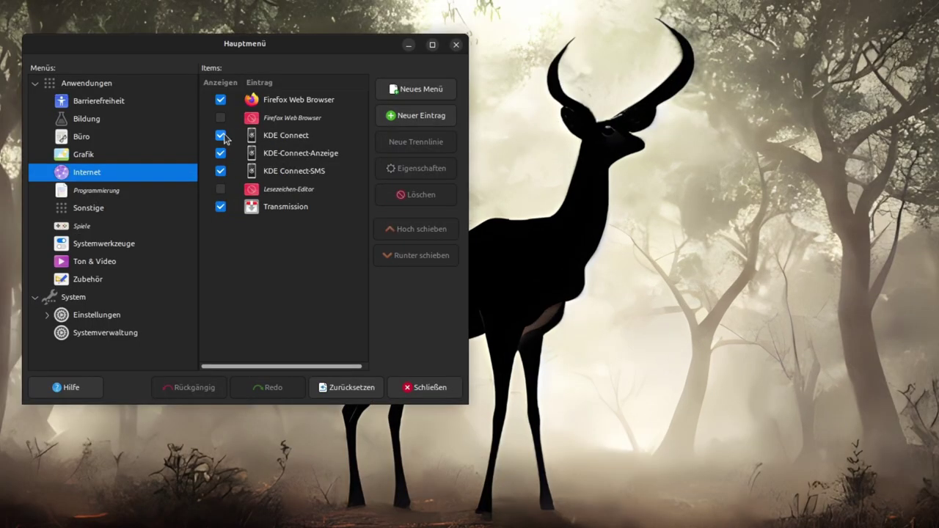
click(285, 169)
click(220, 153)
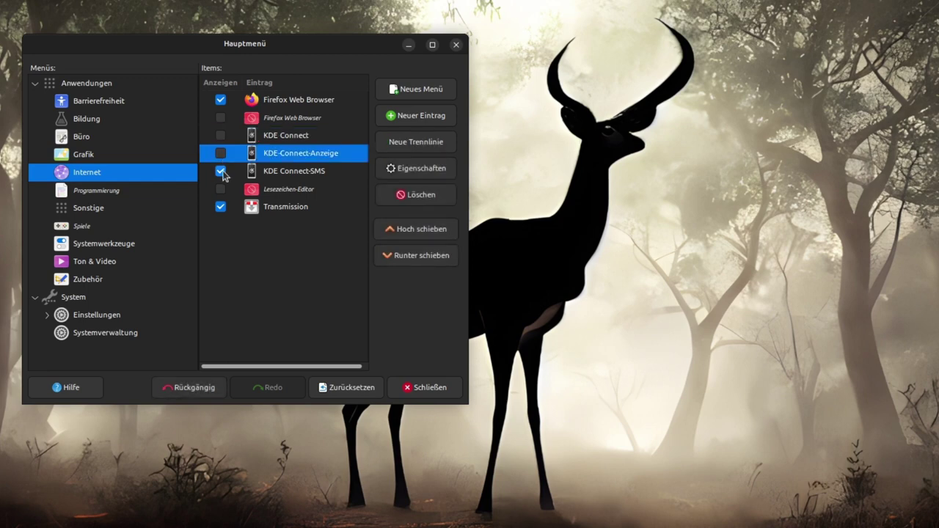
click(221, 172)
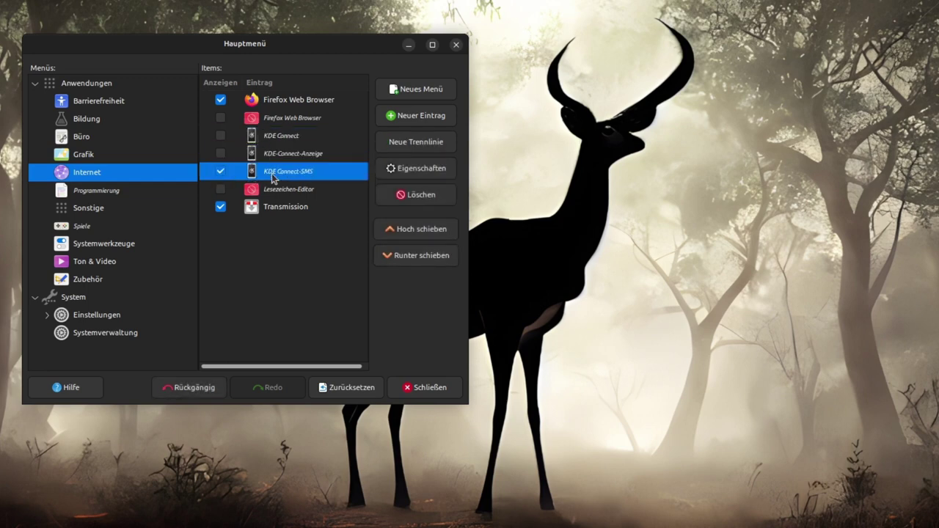
click(221, 171)
click(221, 172)
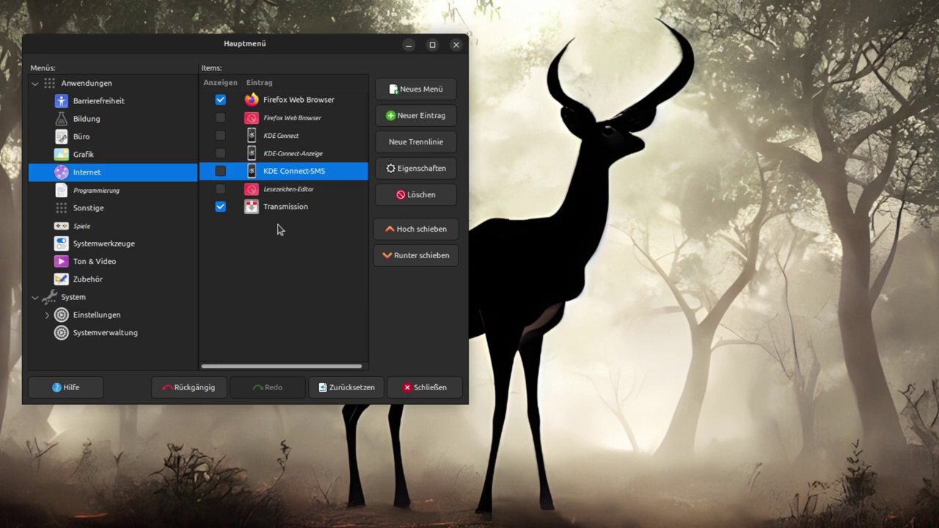
click(96, 190)
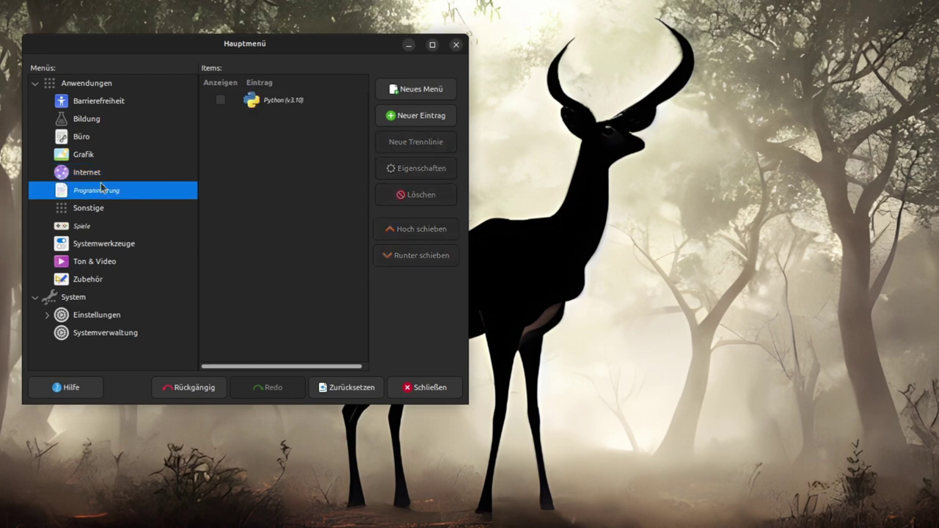
click(99, 212)
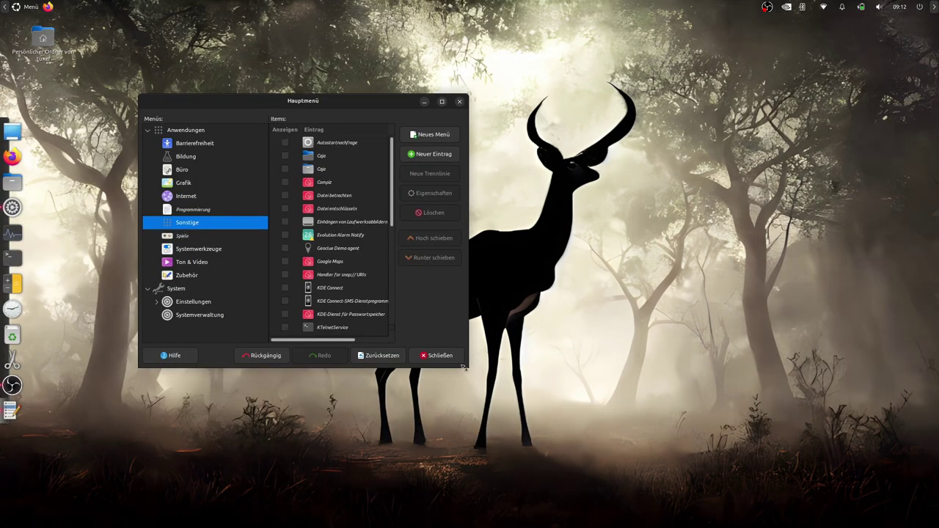
Enlarge the menu editor and show Htop in the Systemwerkzeuge menu
drag(464, 367, 586, 439)
key(Down)
key(Down)
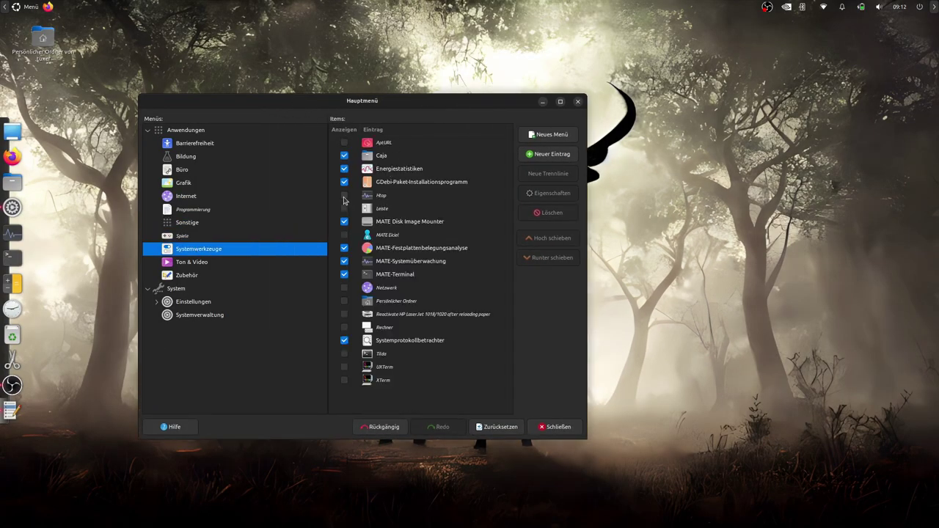
click(344, 197)
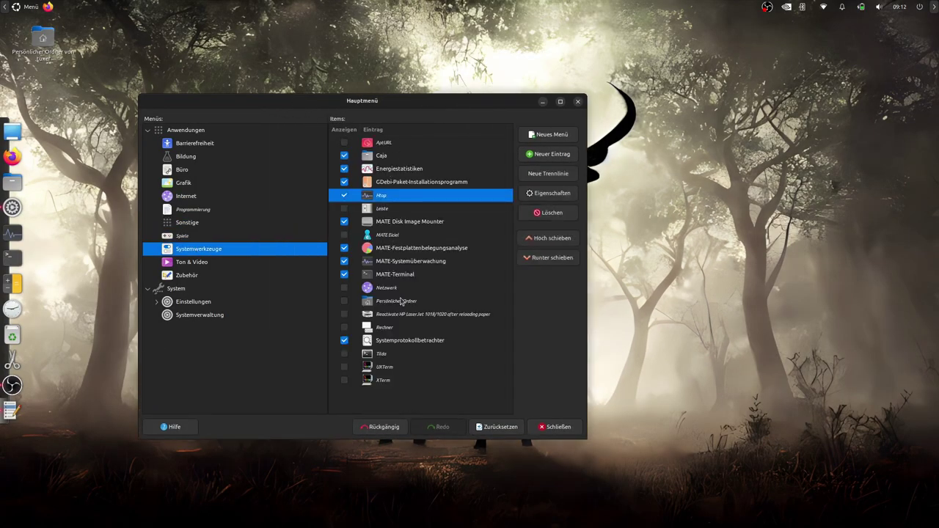
Check the Compiz Fusion Icon launcher's command fusion-icon under Zubehör, then close the menu editor
click(187, 264)
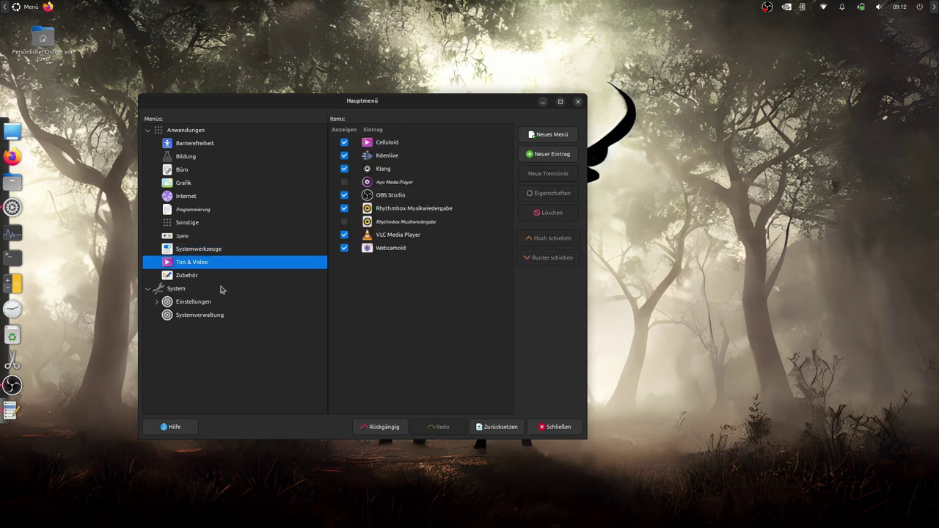
click(187, 277)
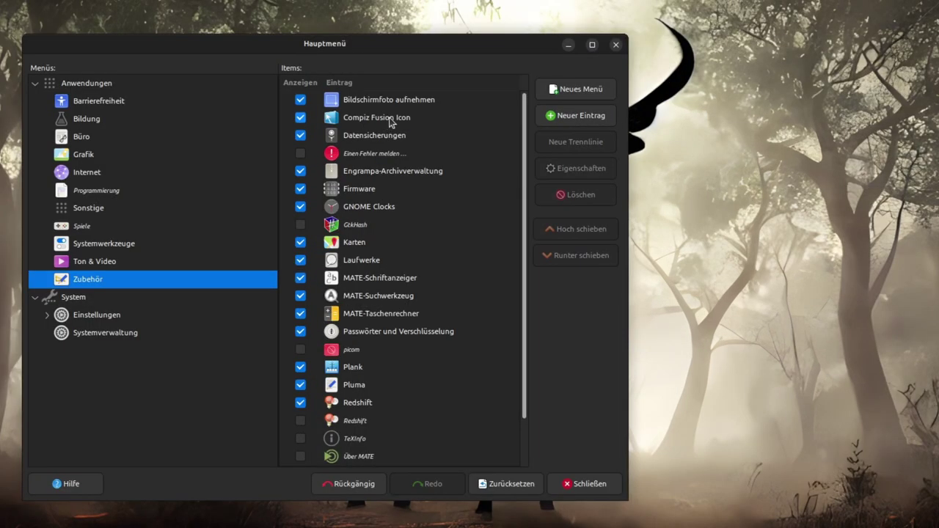
click(410, 156)
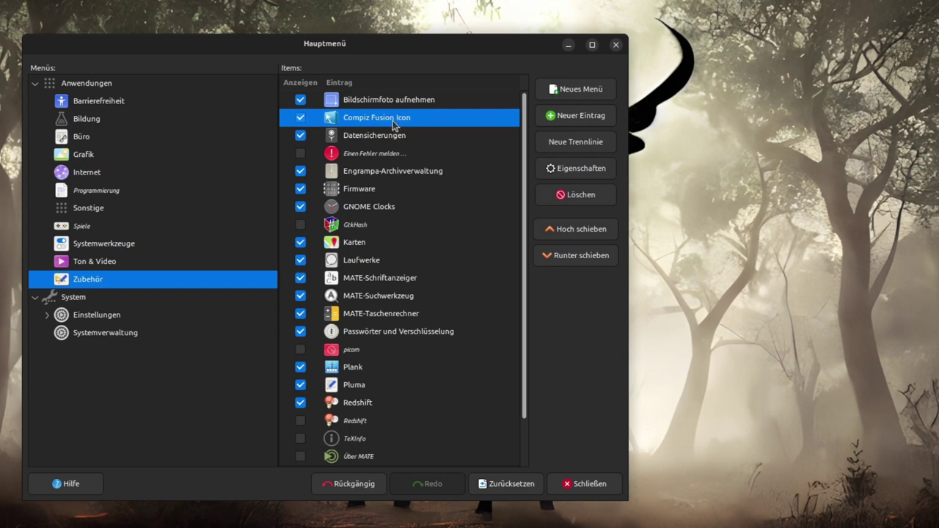
double_click(414, 121)
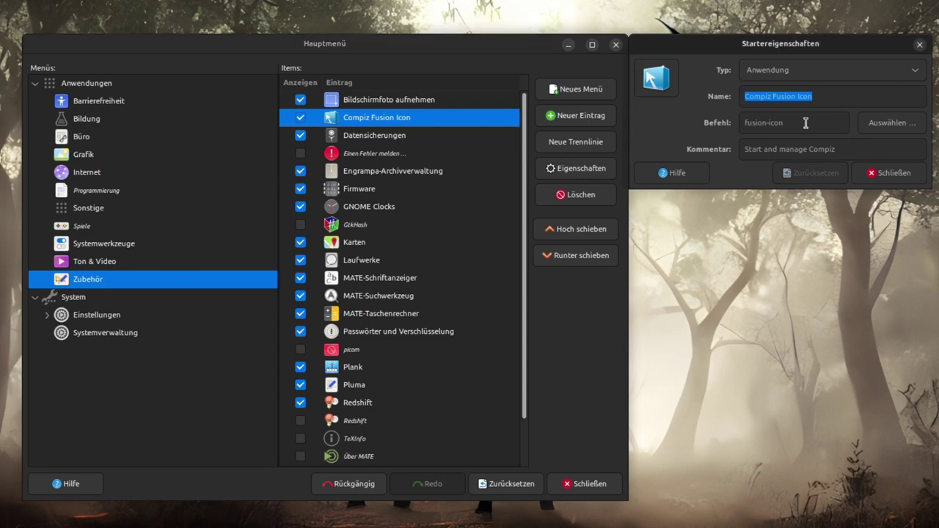
drag(807, 122, 724, 123)
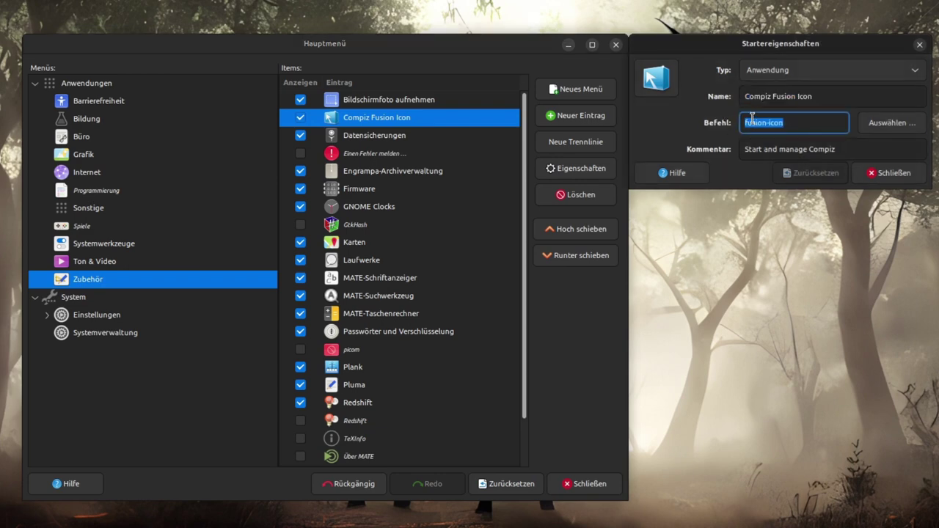
click(888, 173)
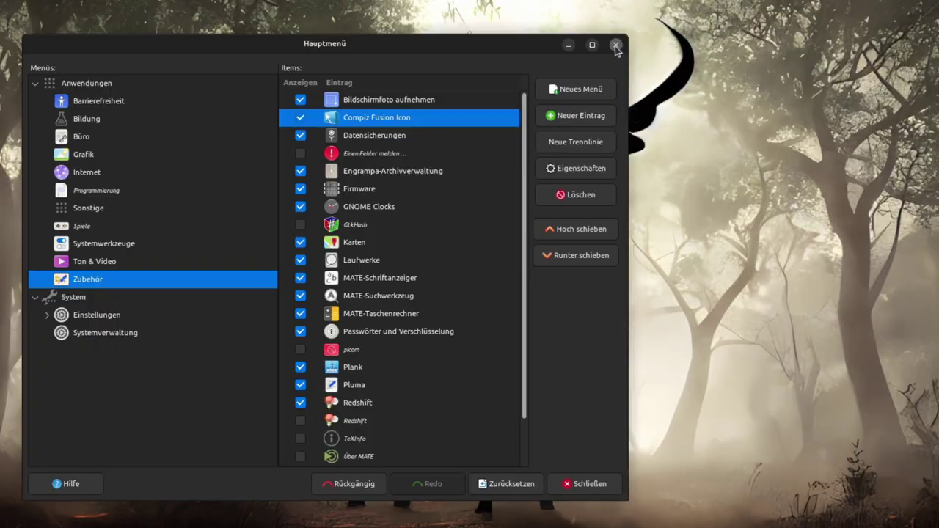
click(616, 46)
click(31, 7)
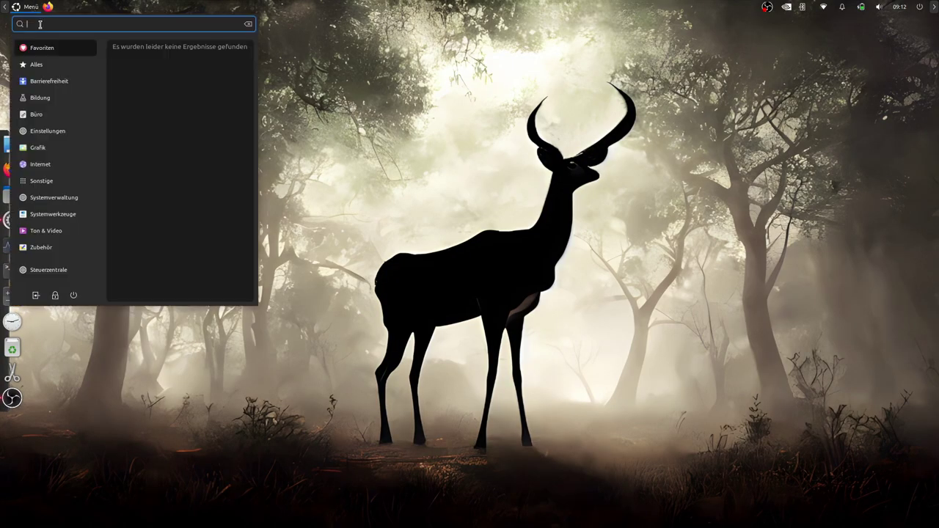
Add a Compiz-Fusion startup program running fusion-icon with the comment 3d-Desktop
text(start)
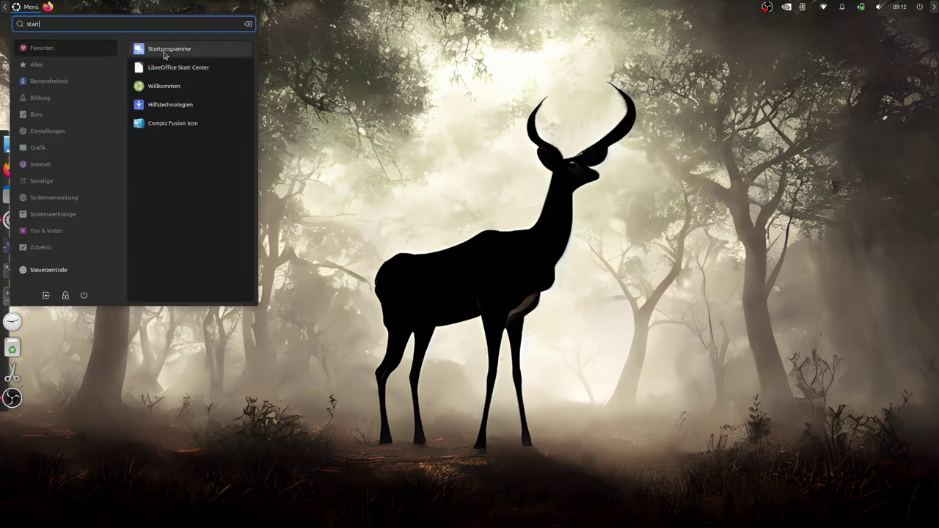
click(188, 55)
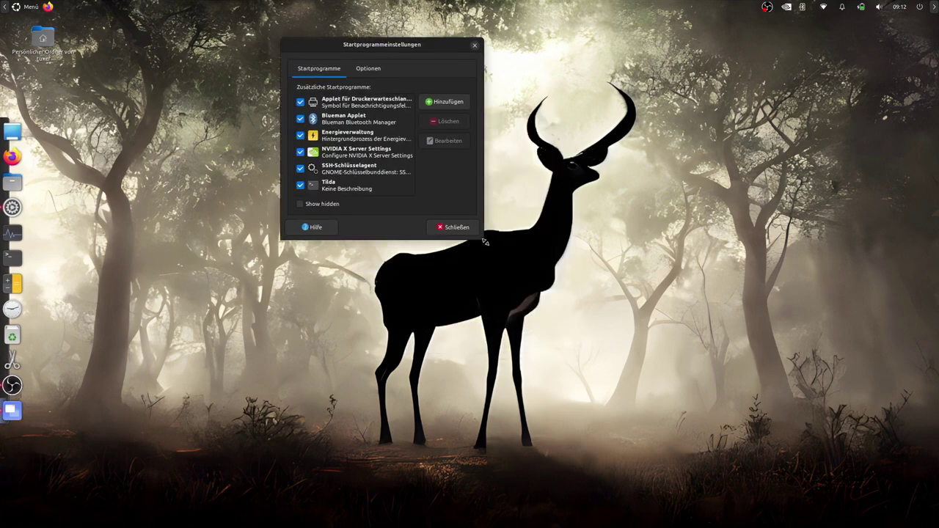
click(501, 102)
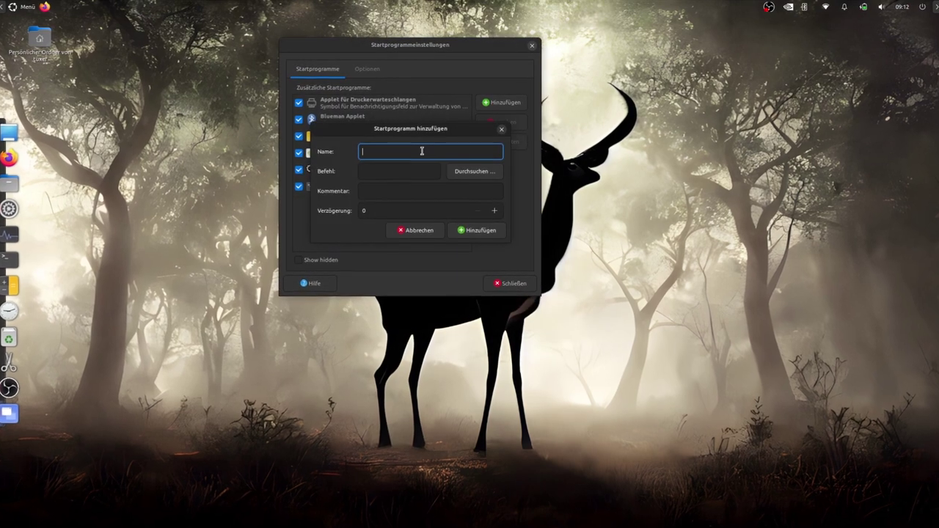
text(Co)
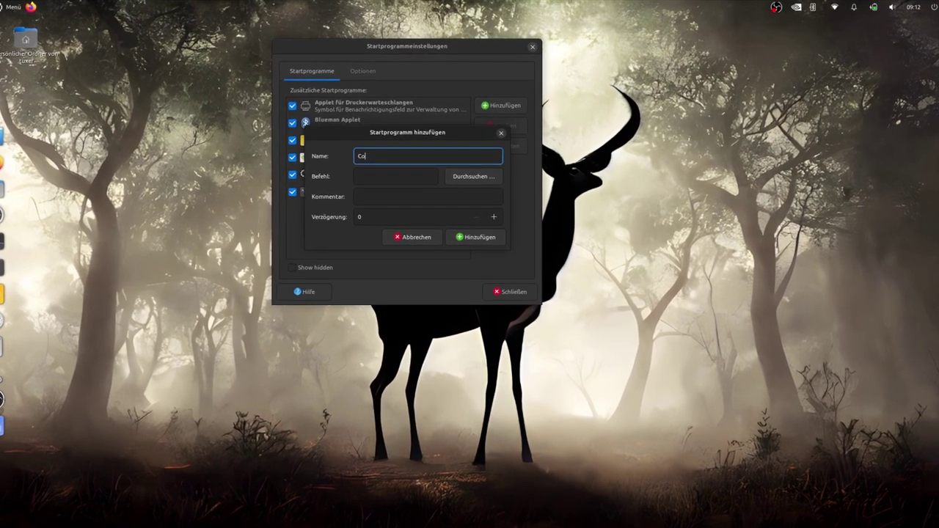
text(mpiz)
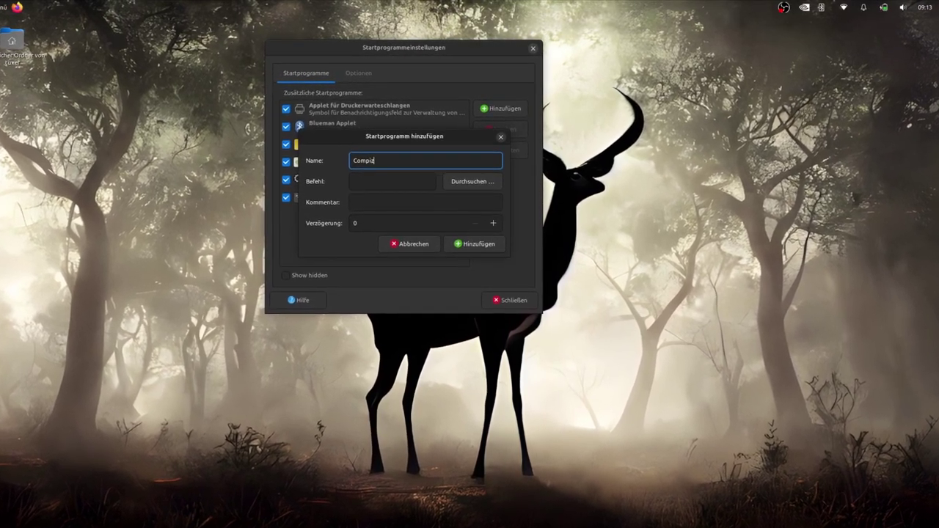
text(-Fusion)
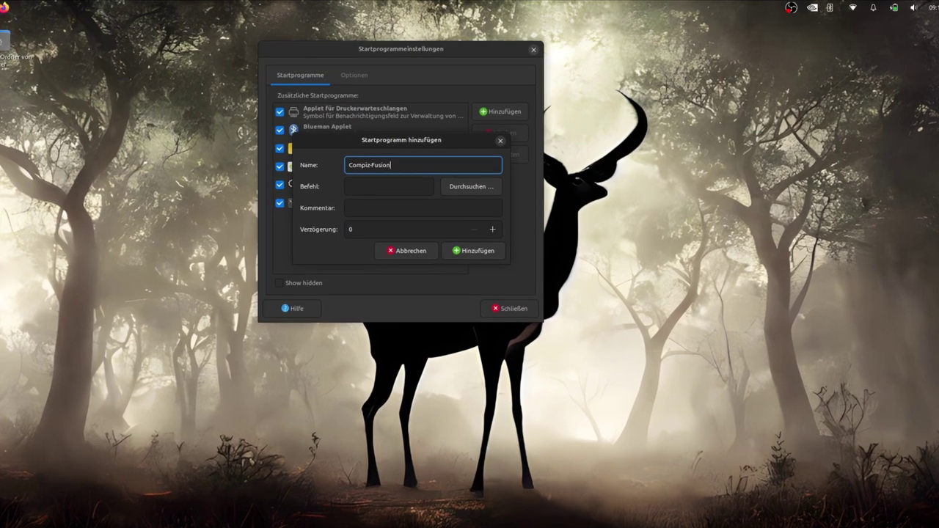
click(407, 186)
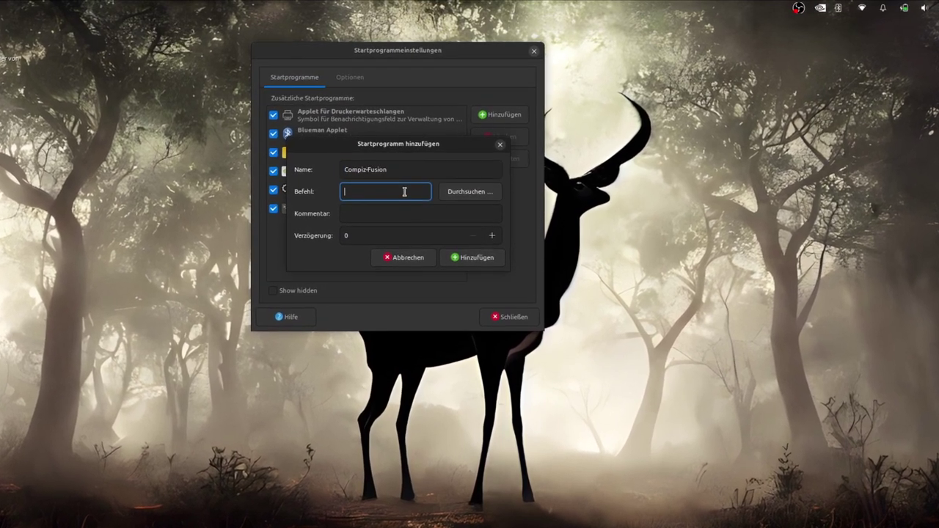
text(fusion-icon)
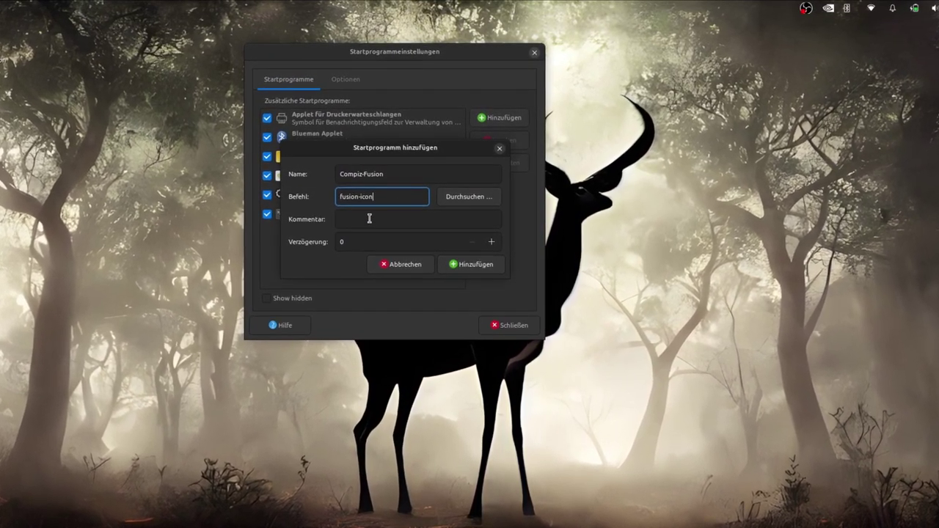
click(369, 218)
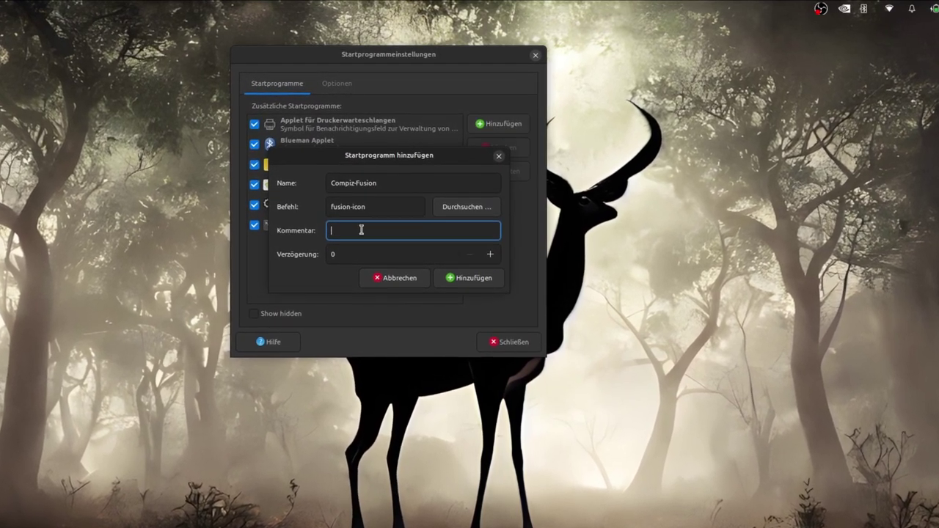
text(3d-De)
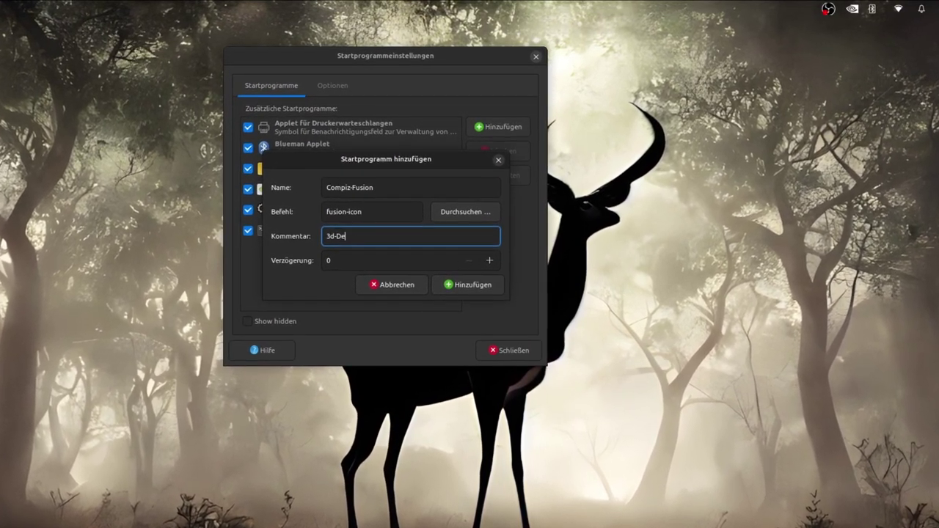
text(sktop)
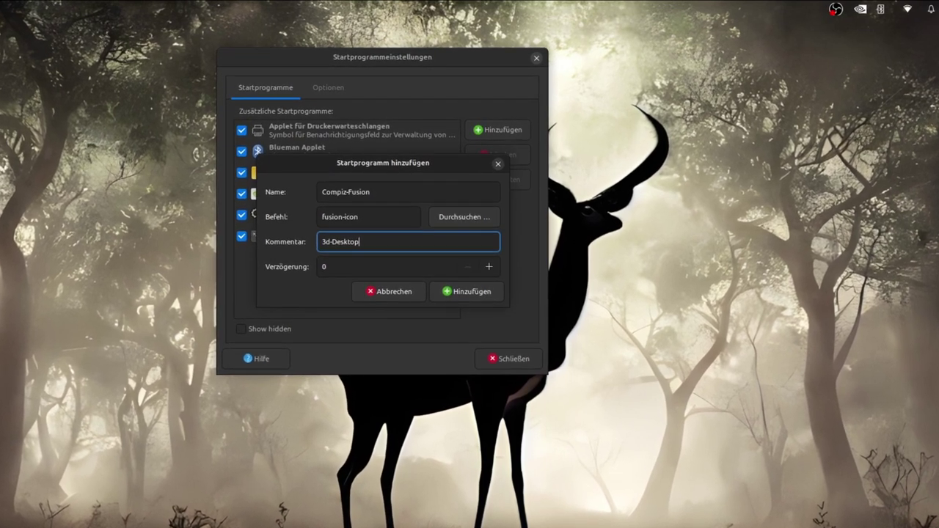
click(472, 292)
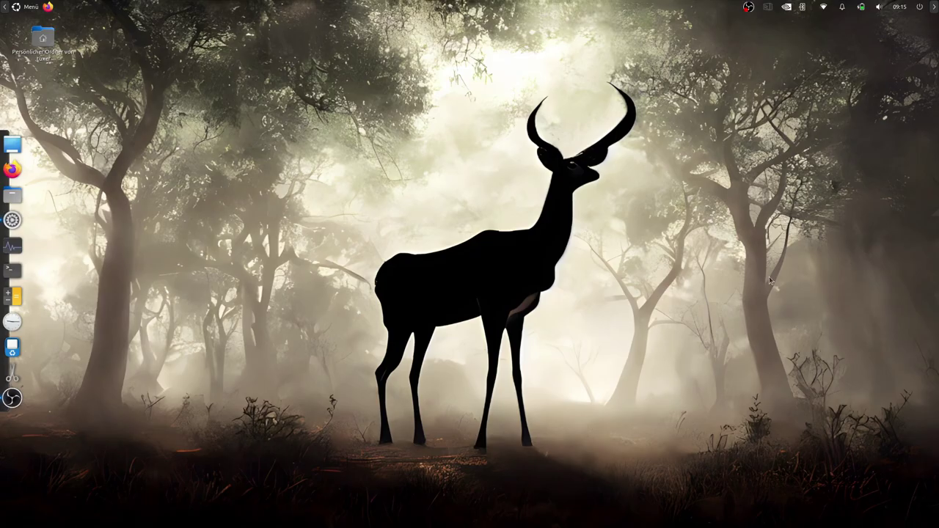
Launch CompizConfig Settings Manager from the Compiz Fusion tray menu and accept its caution warning
click(769, 8)
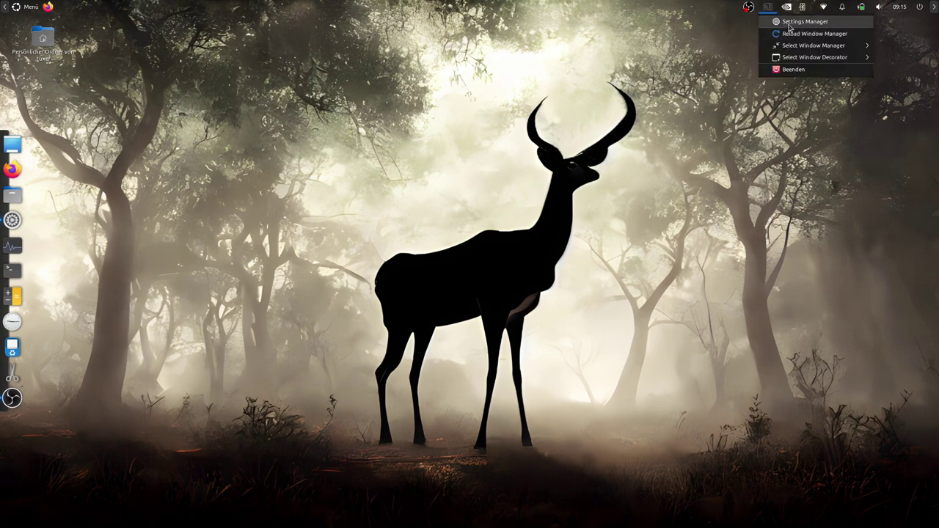
click(783, 33)
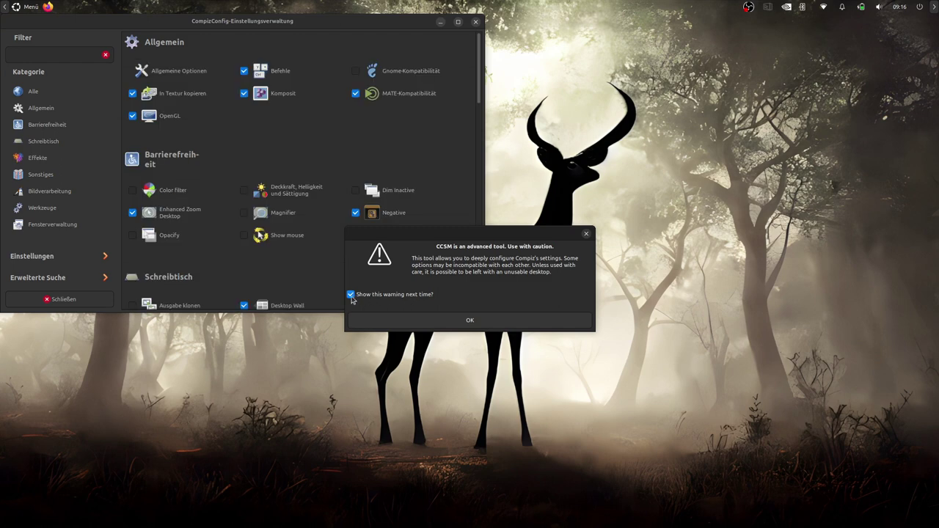
click(440, 320)
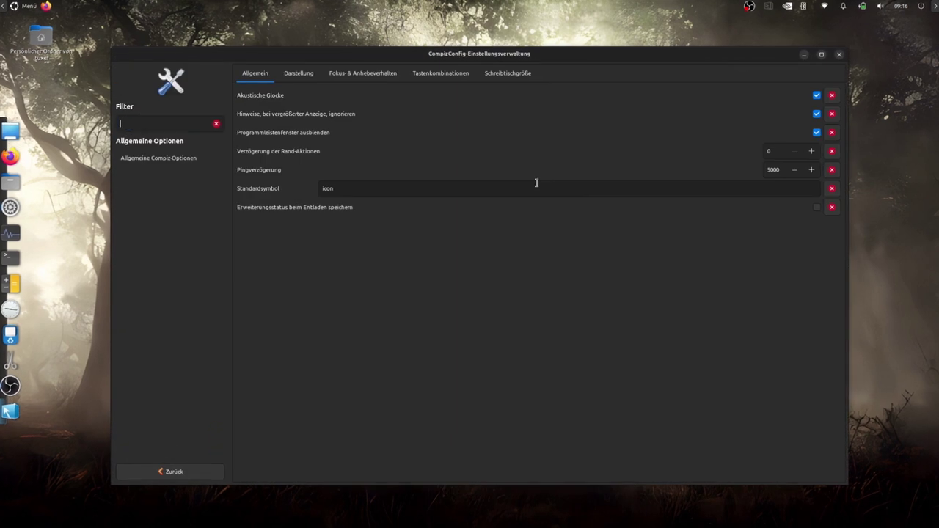
Look through the General Options pages (Tastenkombinationen, Schreibtischgröße, Allgemein) and go back to the plugin list
click(297, 71)
click(438, 71)
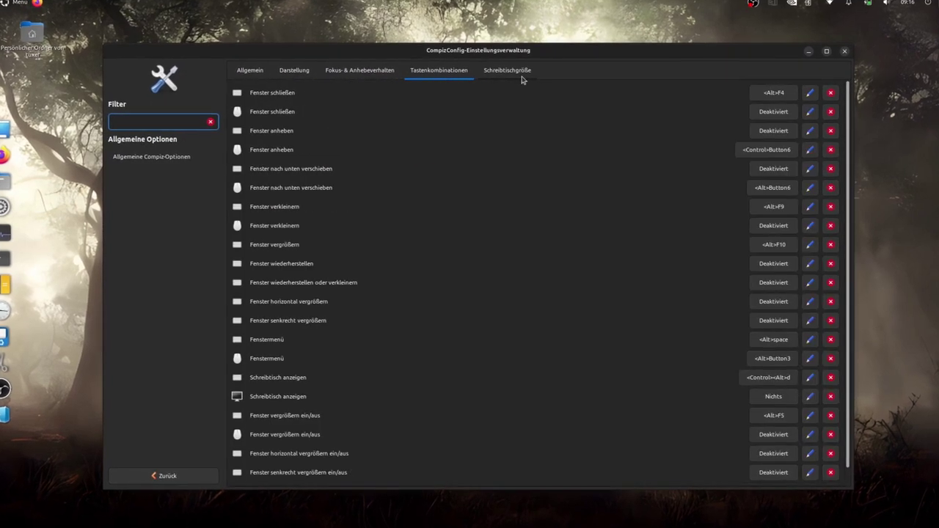
click(522, 79)
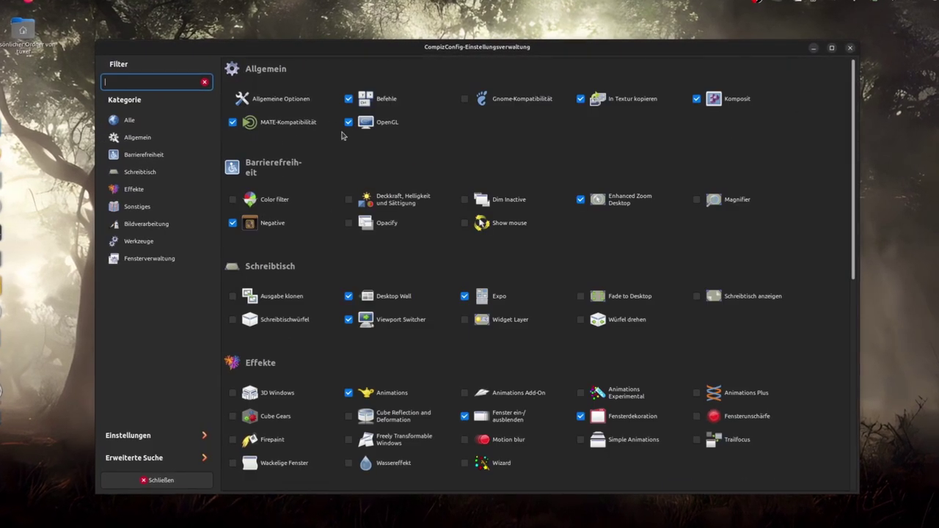
click(281, 97)
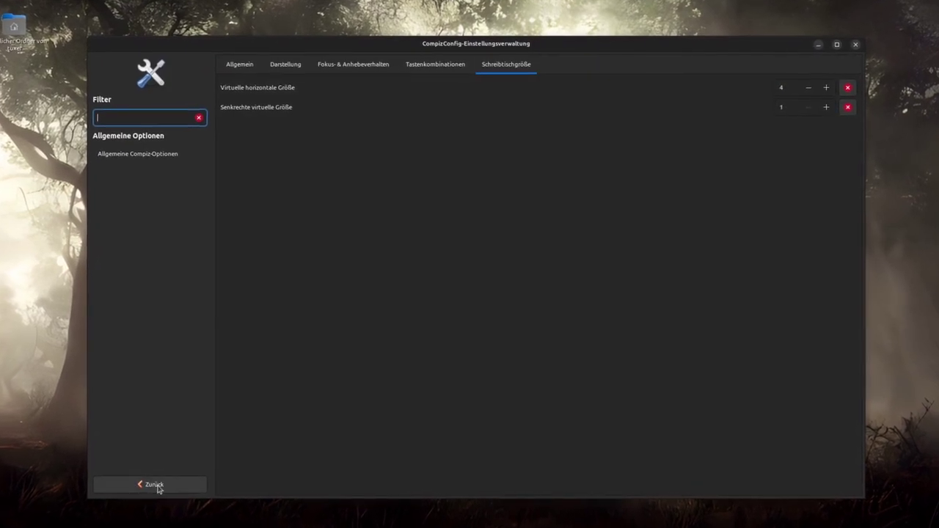
click(156, 482)
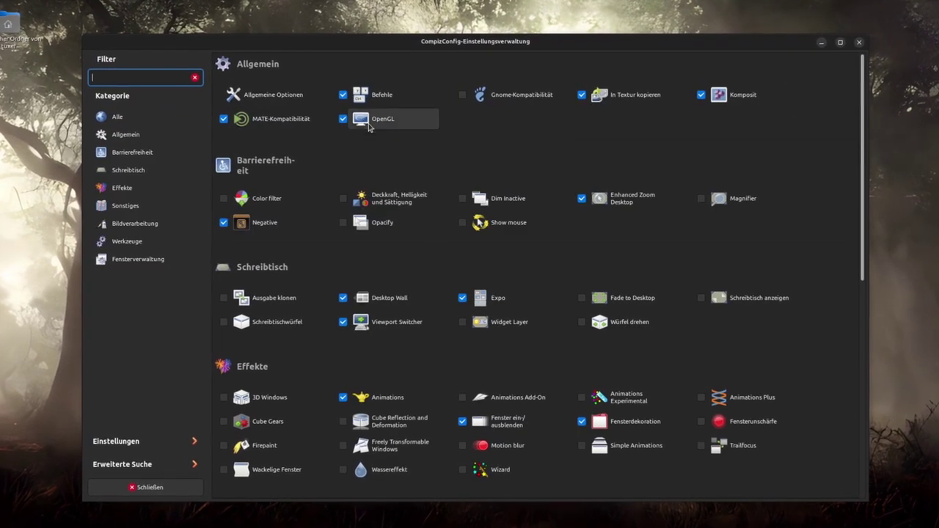
Enable the Show mouse plugin and turn on Randomly Colored Particles
click(484, 222)
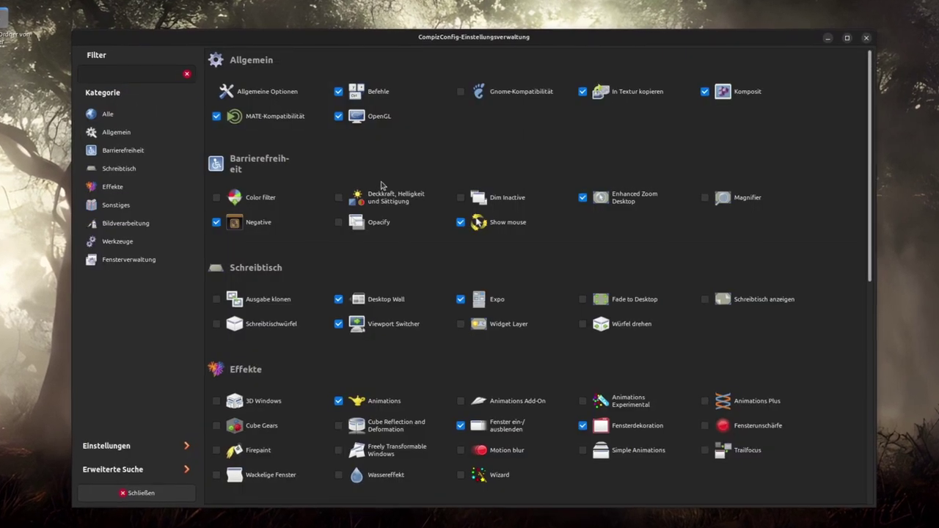
click(480, 223)
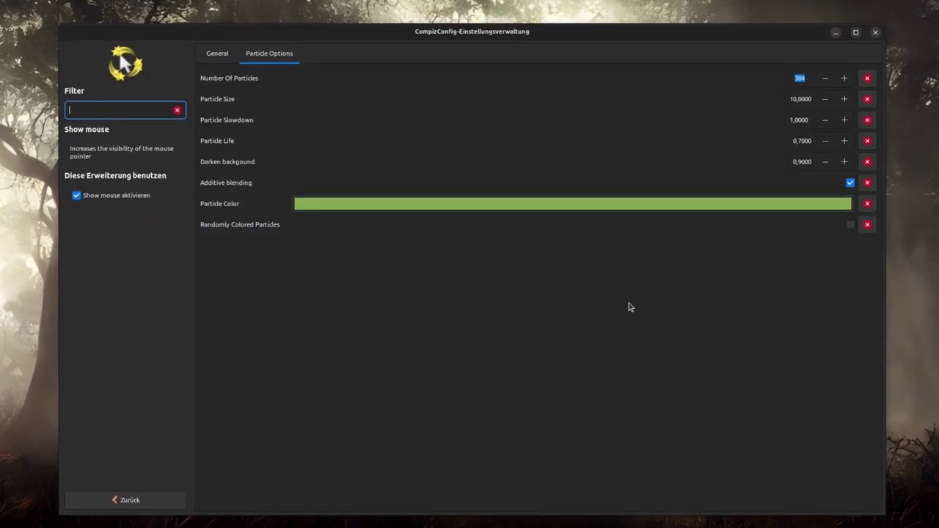
click(853, 226)
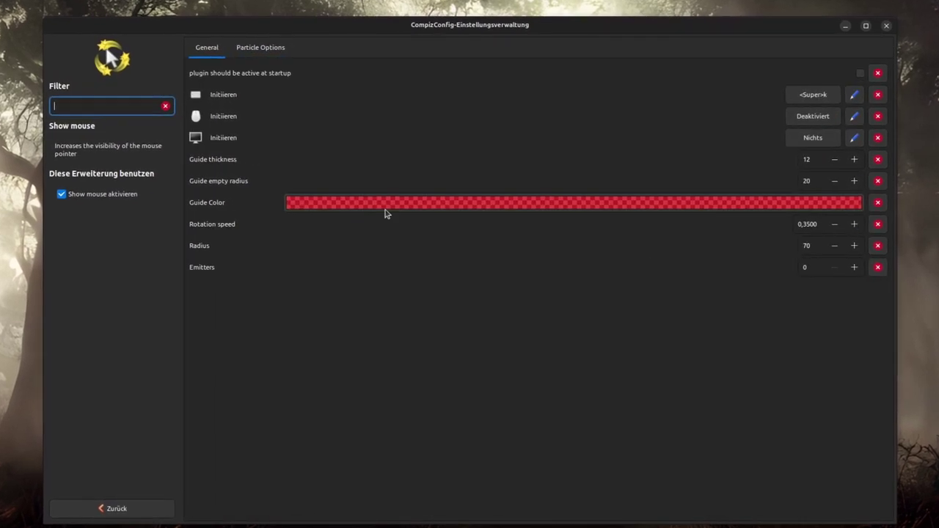
click(855, 267)
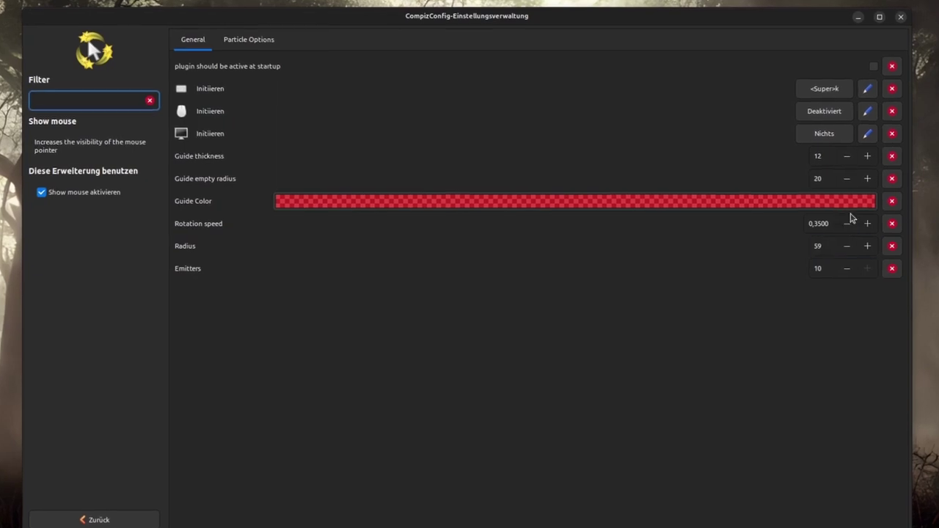
Make the Show mouse guide colour transparent and return to the plugin list
click(843, 202)
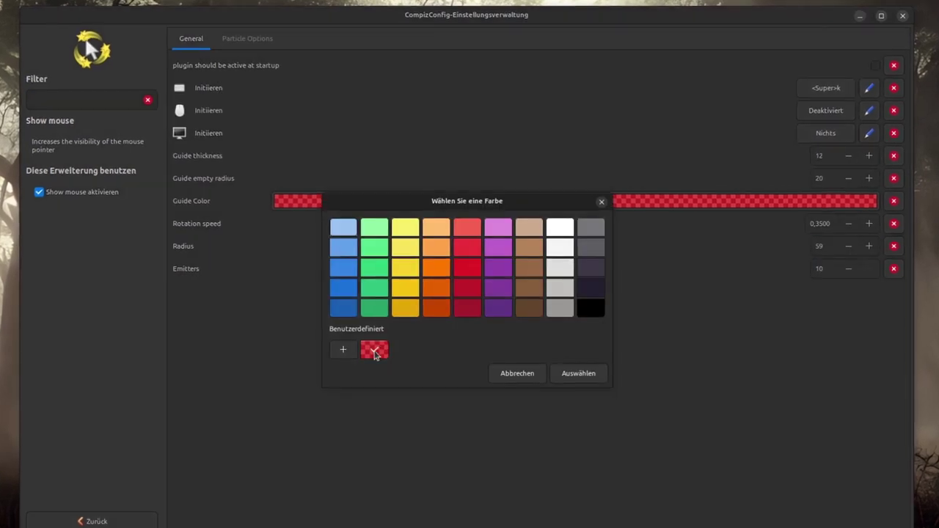
click(375, 351)
click(547, 468)
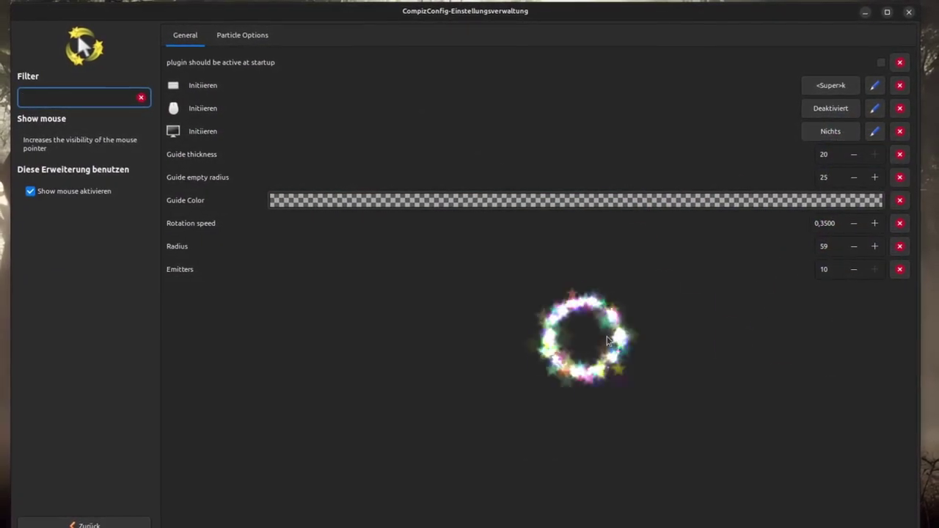
click(88, 525)
scroll(655, 291, down, 3)
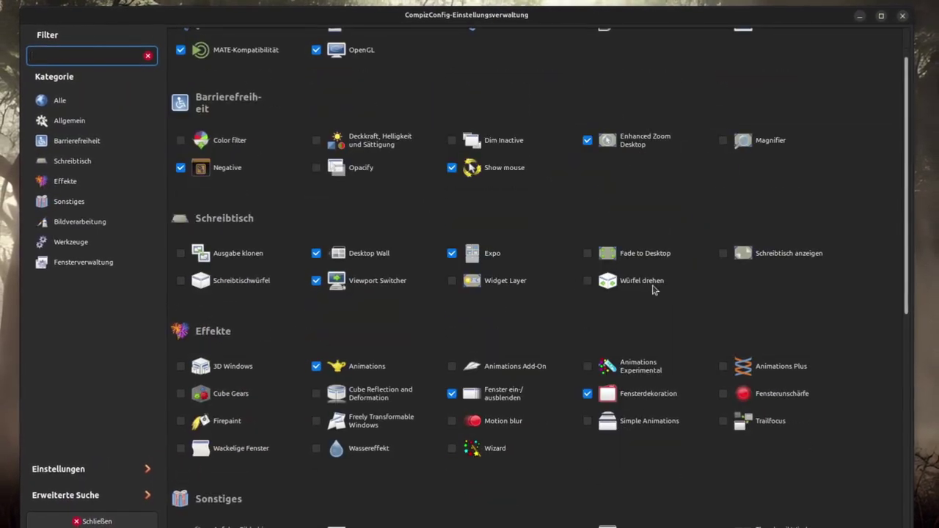
Enable Würfel drehen, accepting the conflict dialog's choice to disable Desktop Wall
click(587, 281)
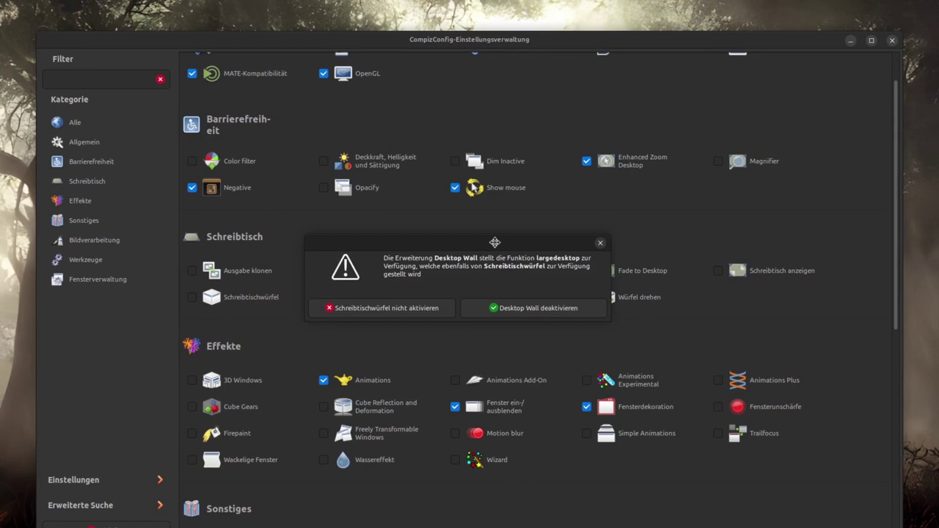
drag(488, 224, 487, 204)
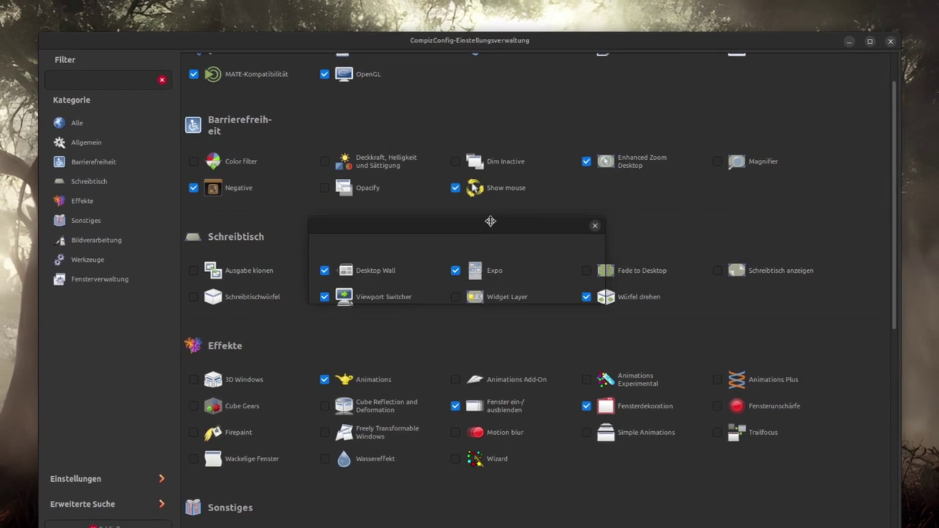
key(Return)
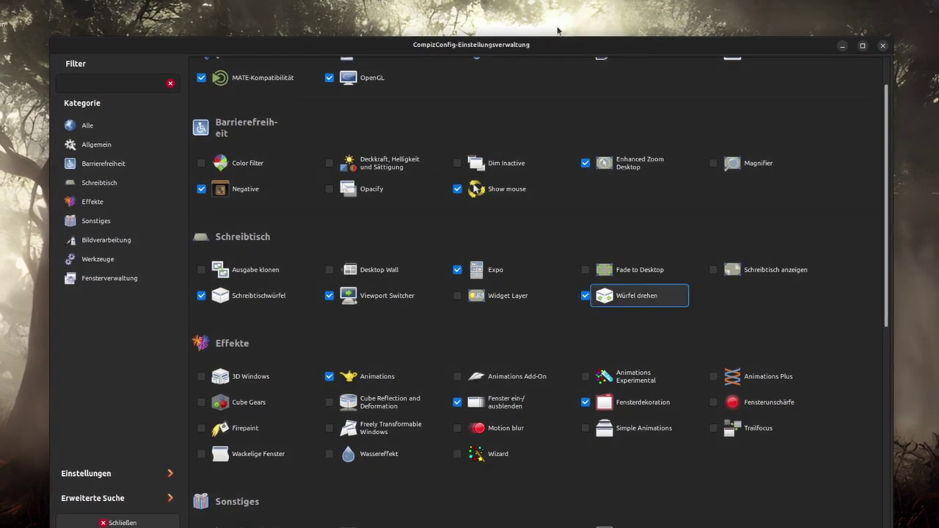
Review the Würfel drehen, Viewport Switcher and Schreibtischwürfel settings pages, ending on the plugin list
click(629, 295)
key(ctrl+Page_Down)
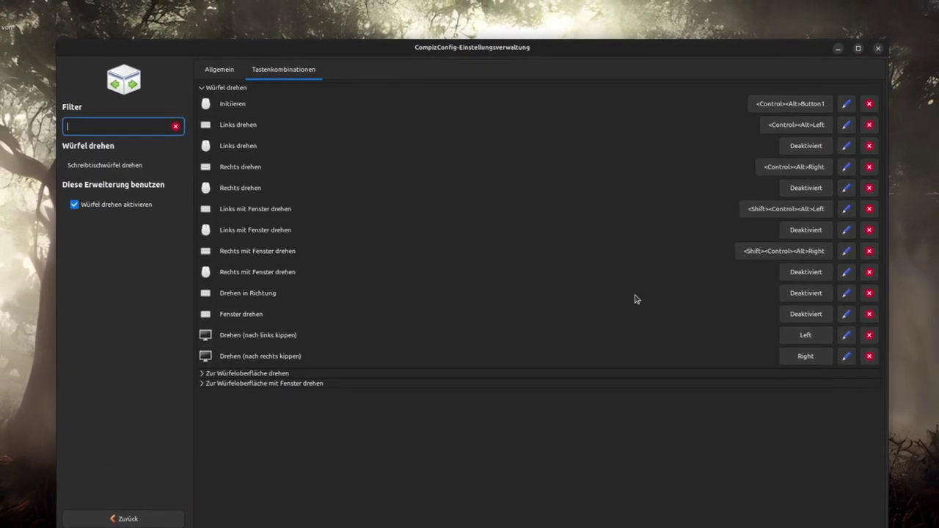
click(219, 69)
click(123, 518)
click(391, 294)
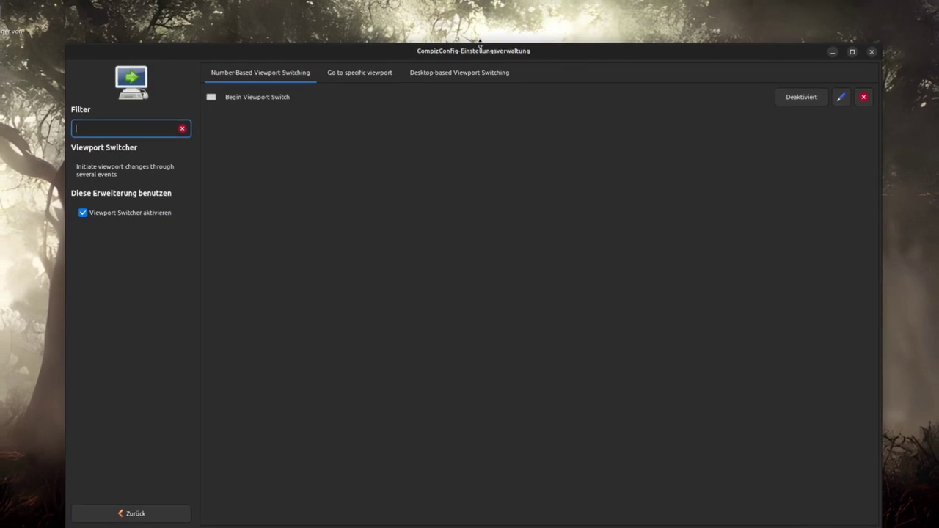
click(465, 71)
click(262, 71)
click(144, 511)
key(Return)
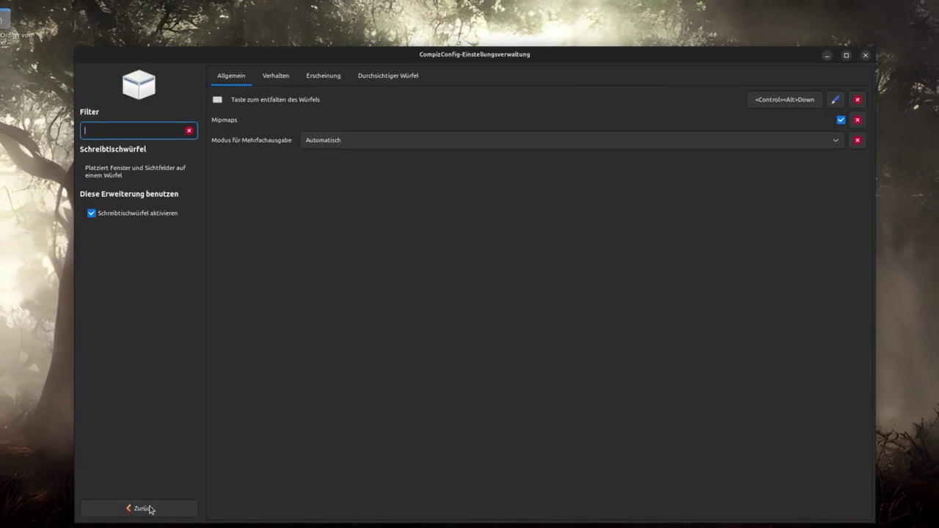
click(155, 504)
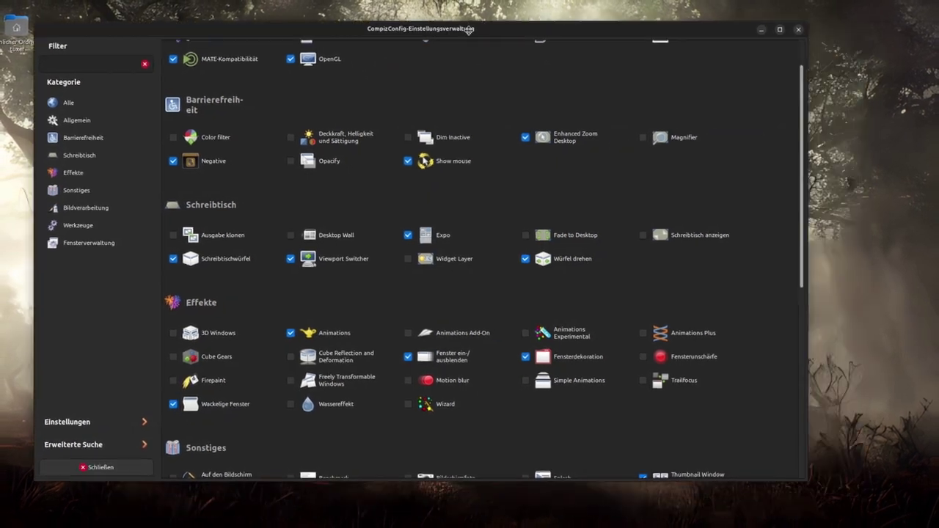
Drag the CCSM and Willkommen windows to show wobbling, then tilt the cube to view from above
drag(468, 30, 456, 46)
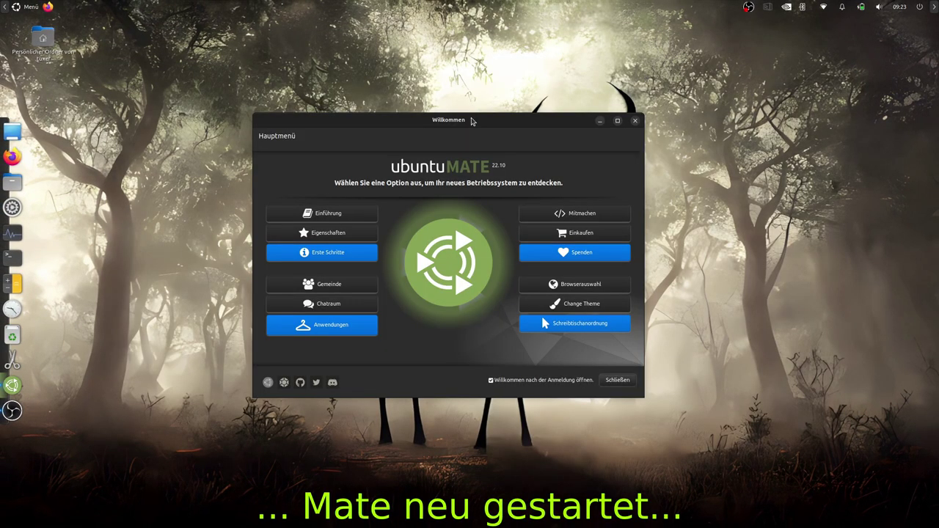
drag(472, 122, 497, 111)
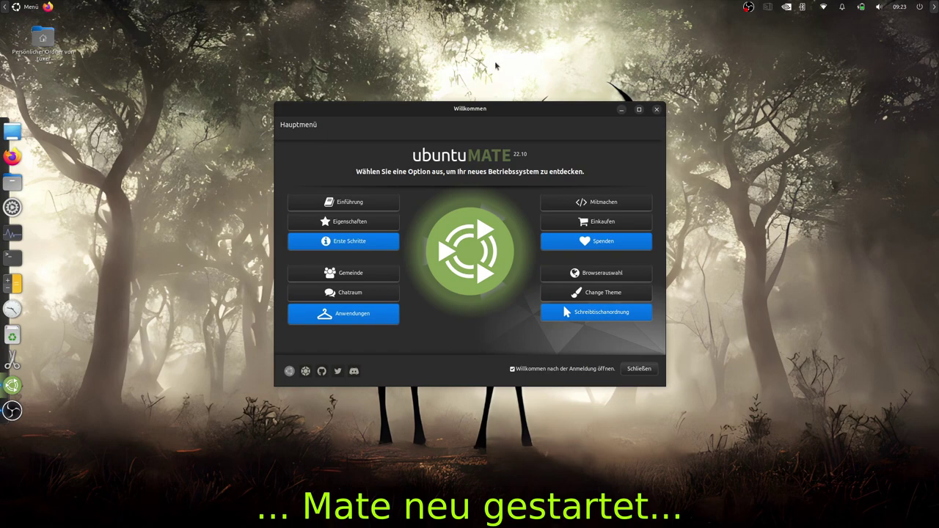
drag(496, 66, 806, 190)
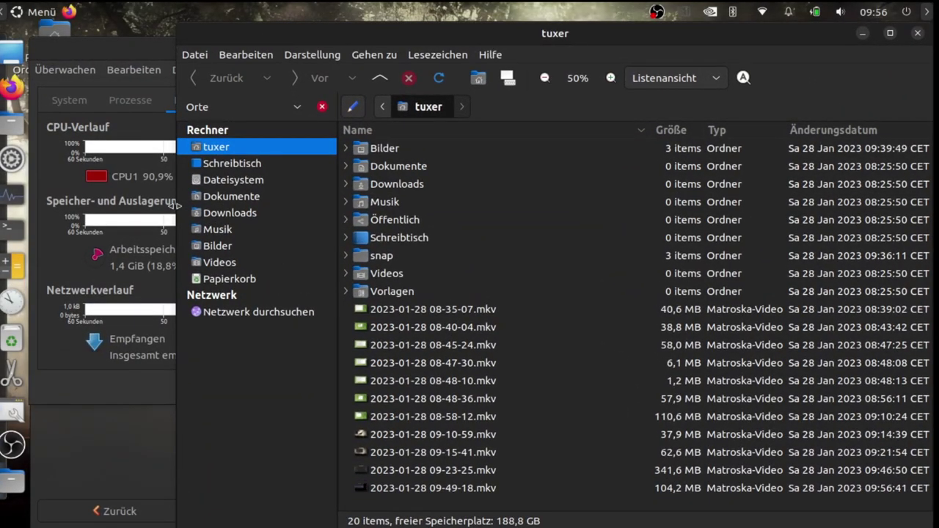
Switch to System Monitor via the ring switcher, close it and the home folder, and maximize Ring Switcher settings
key(alt+Tab)
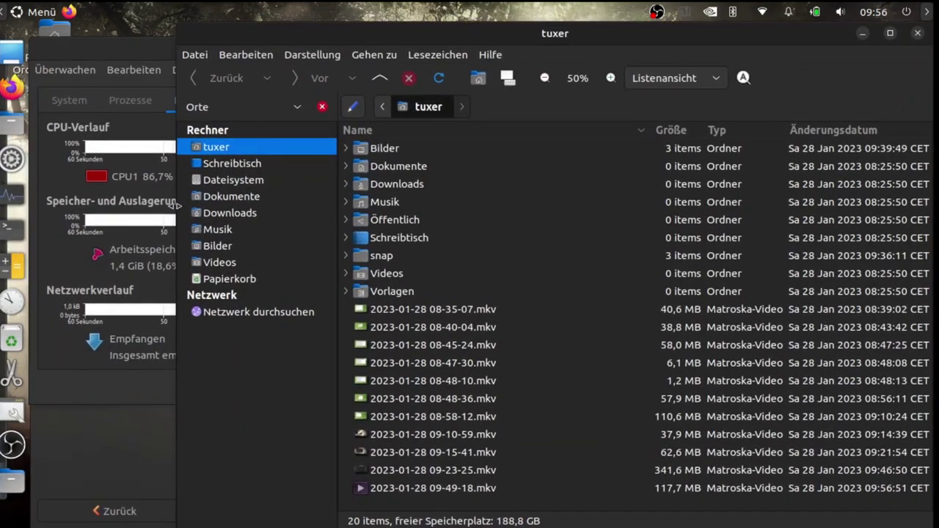
key(alt+Tab)
key(alt+Tab)
key(alt+Tab)
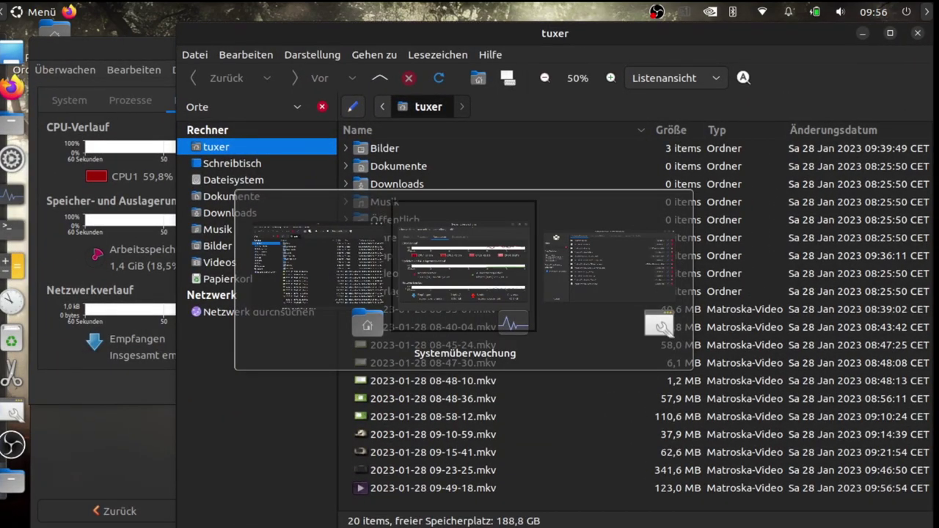
key(alt+Tab)
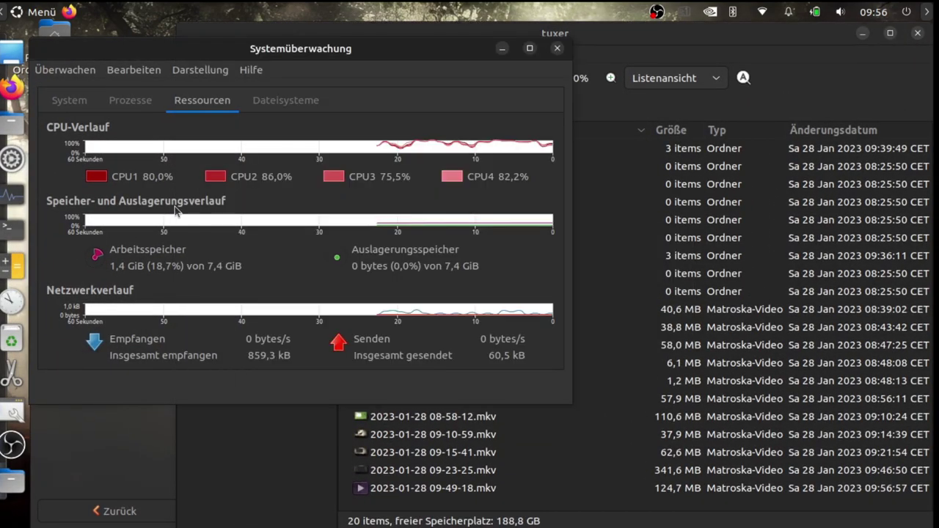
click(558, 48)
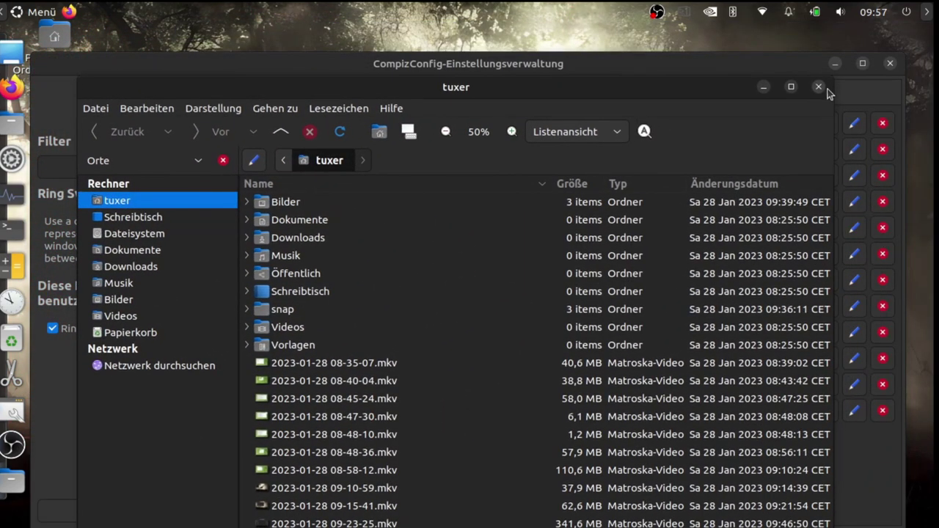
click(819, 85)
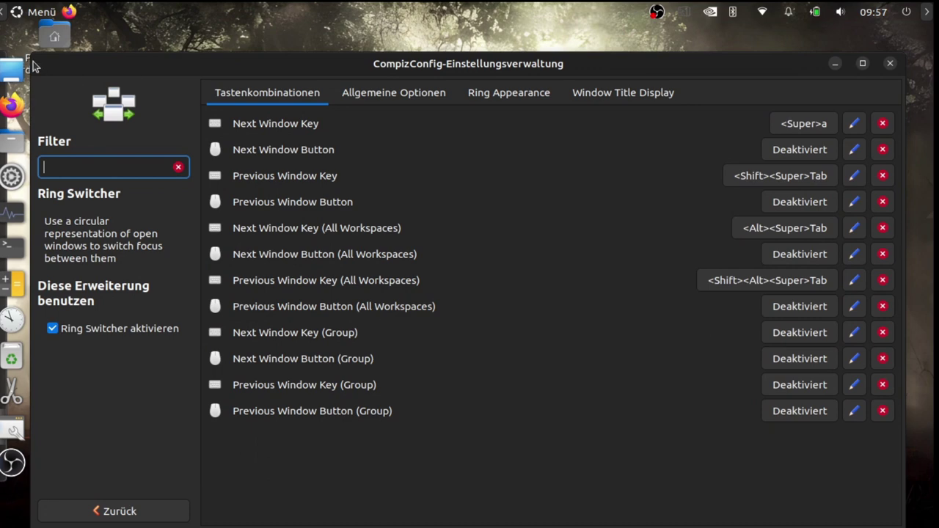
click(862, 65)
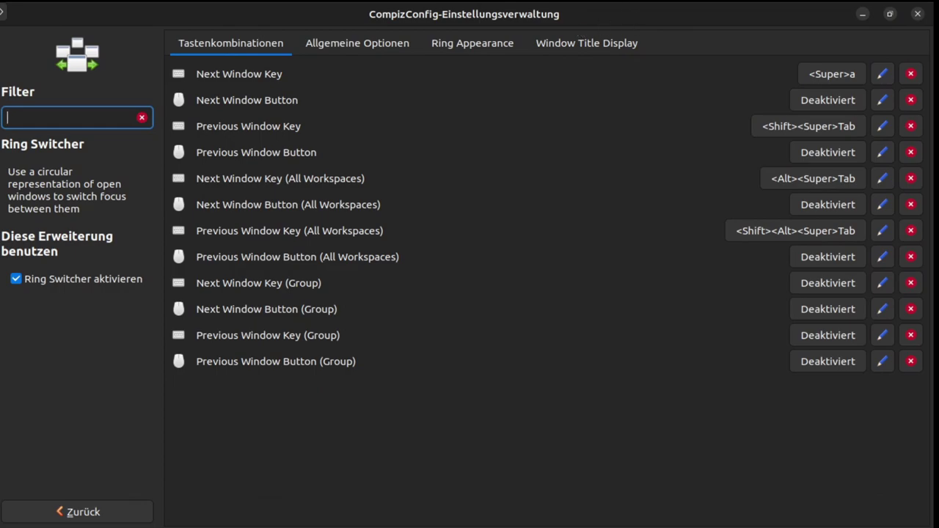
key(ctrl+alt+Left)
Close CCSM, open a terminal from the dock and run 'sudo apt install xsnow'
click(926, 14)
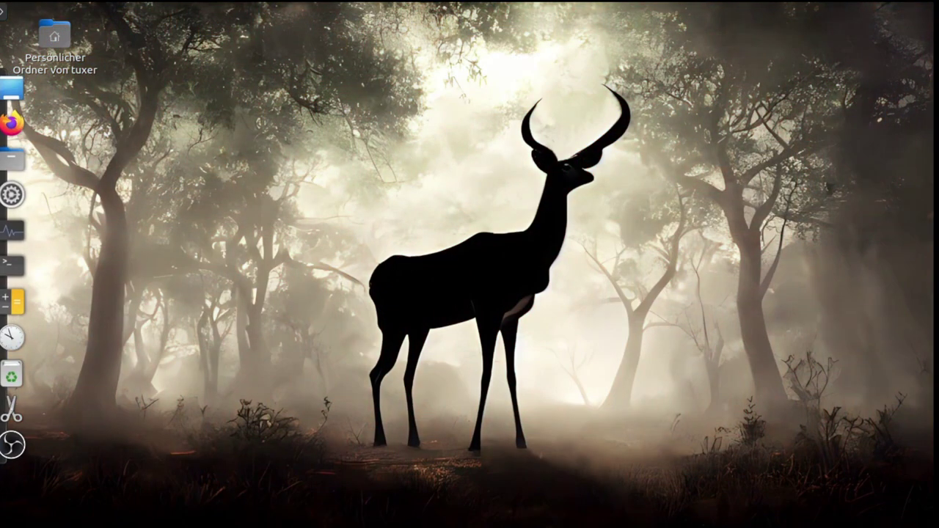
click(10, 269)
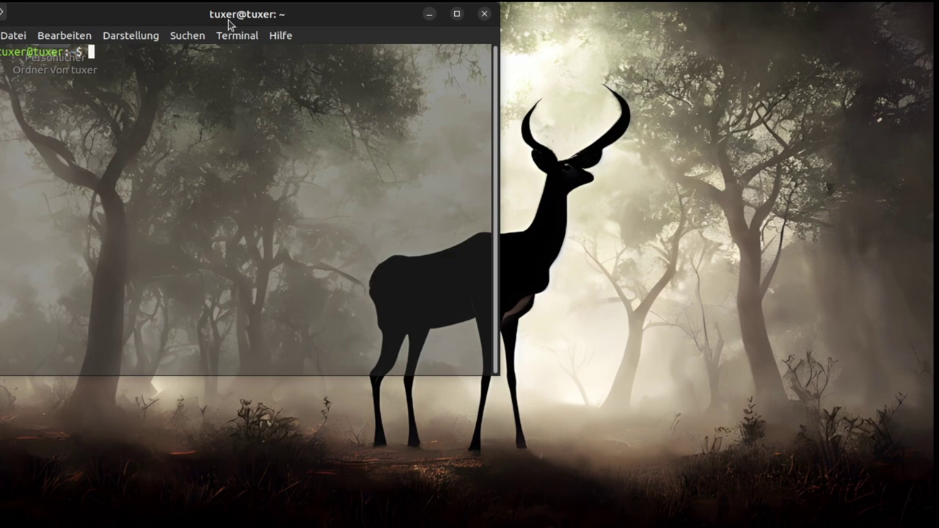
drag(229, 24, 456, 77)
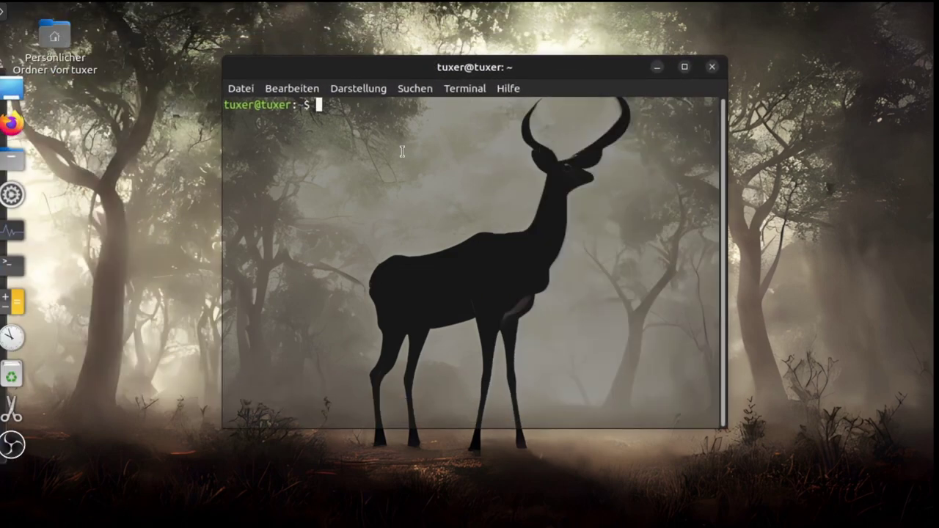
text(nstall xsnow)
key(Return)
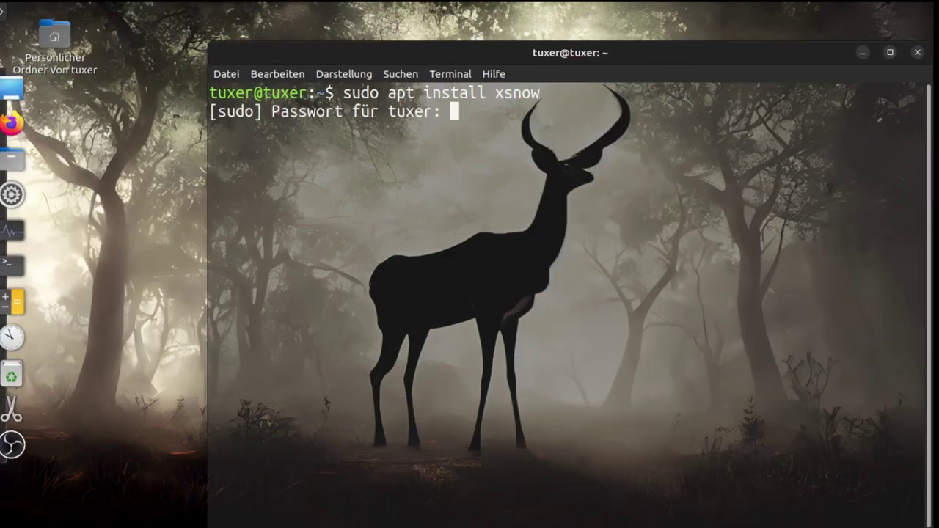
key(Return)
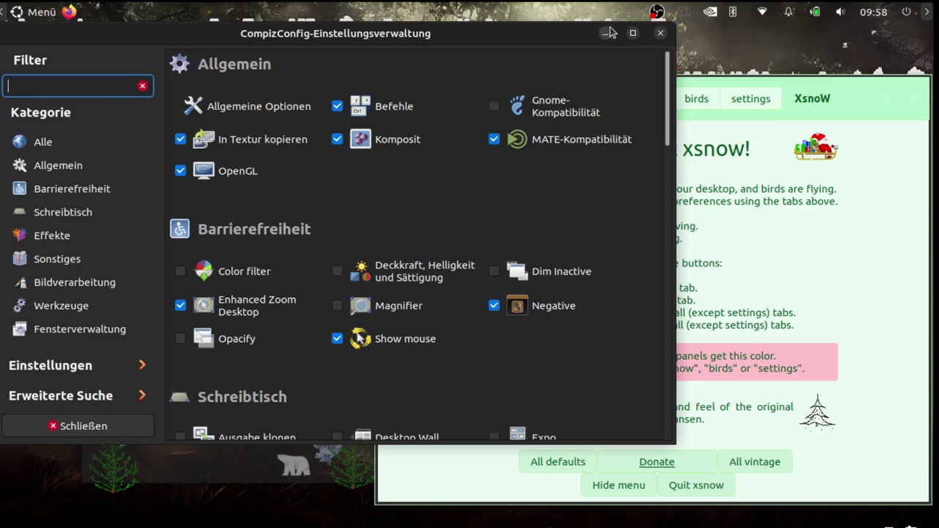
Minimize the xsnow welcome window and rotate the Compiz cube left and right to show the snowy desktop
drag(582, 38, 724, 48)
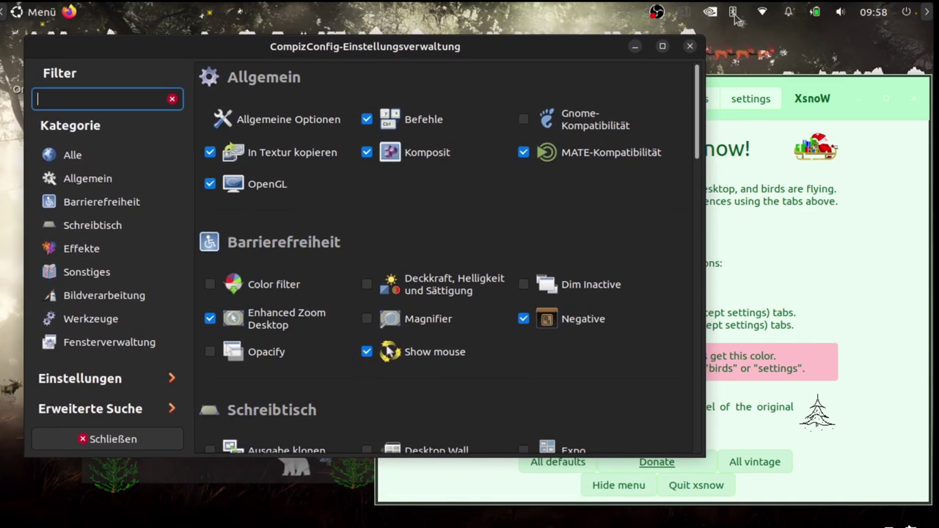
click(682, 18)
click(705, 35)
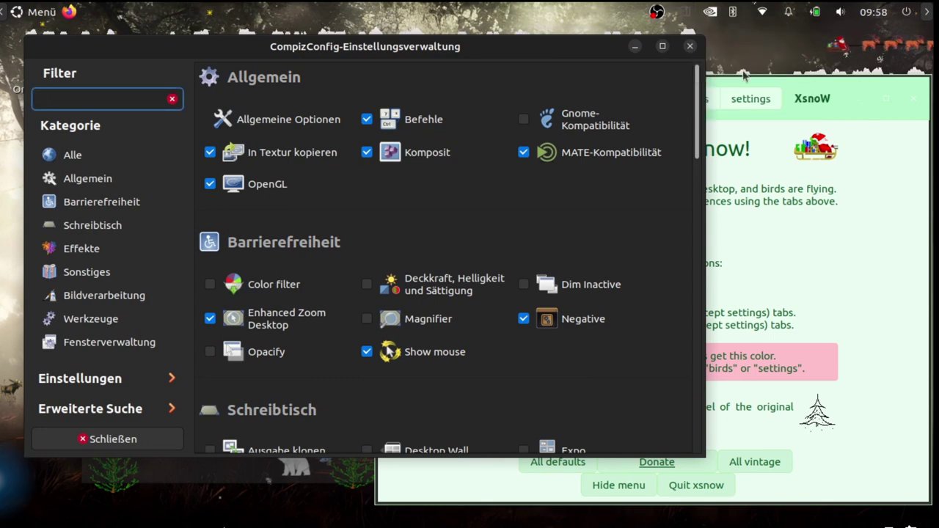
key(ctrl+alt+Left)
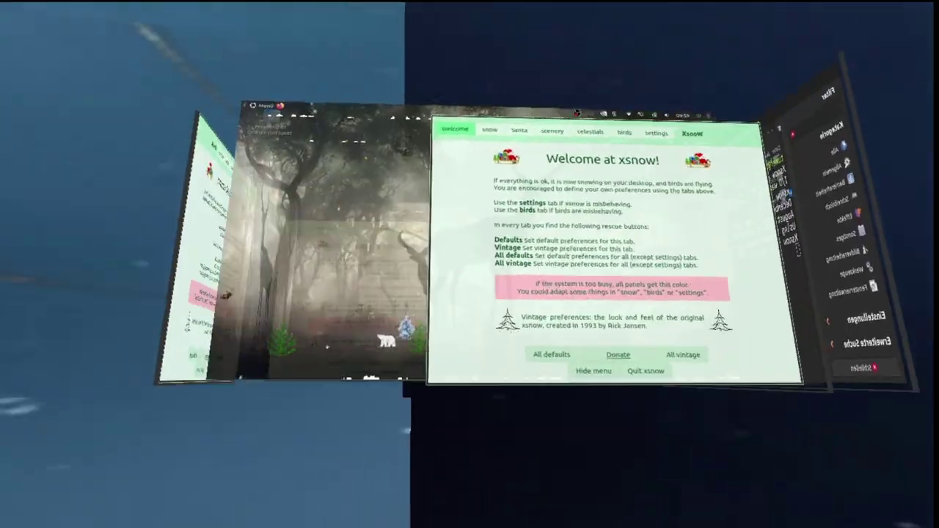
key(ctrl+alt+d)
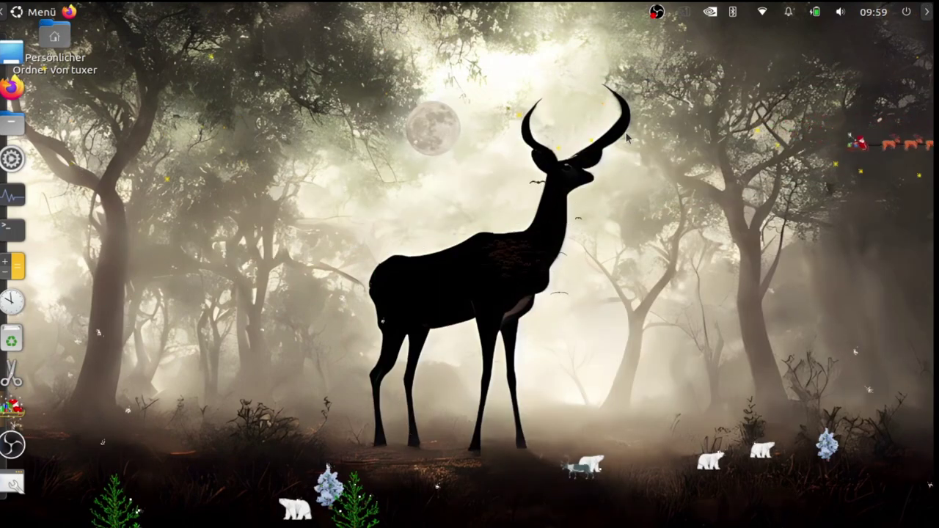
key(ctrl+alt+Right)
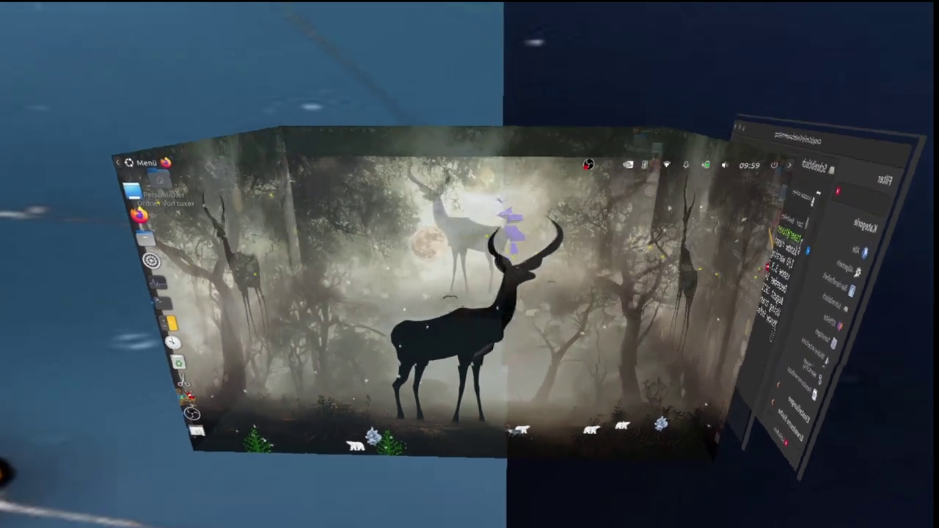